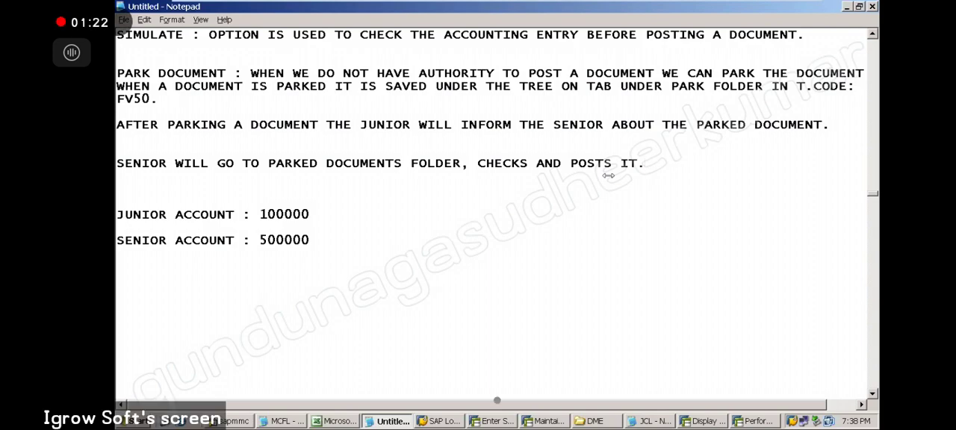
Remove the surplus blank lines after the first HOLD DOCUMENT paragraph and before the line about the senior posting parked documents.
left_click(872, 36)
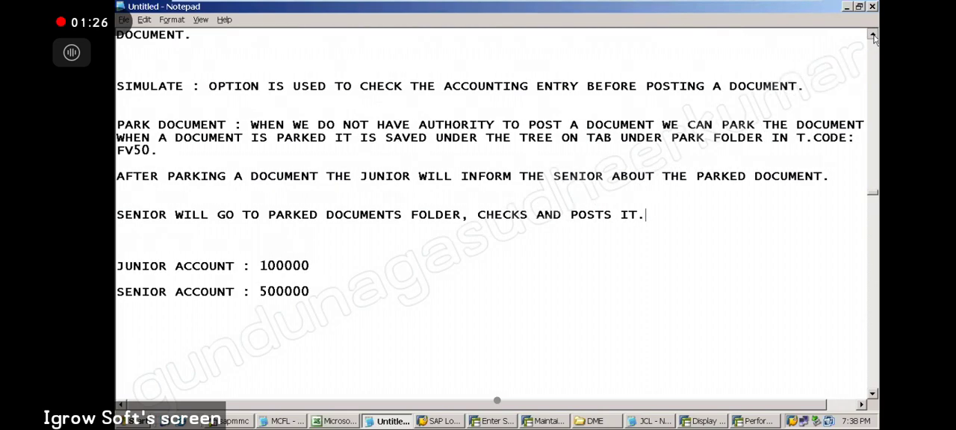
left_click(874, 36)
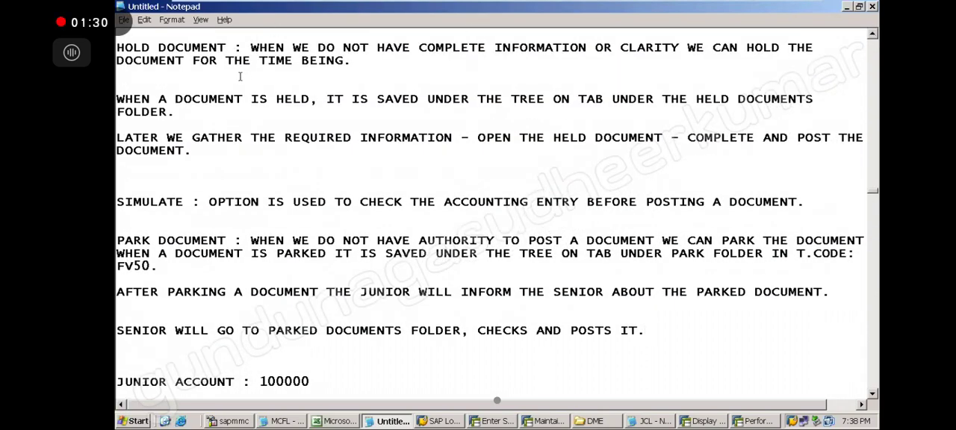
key("Delete")
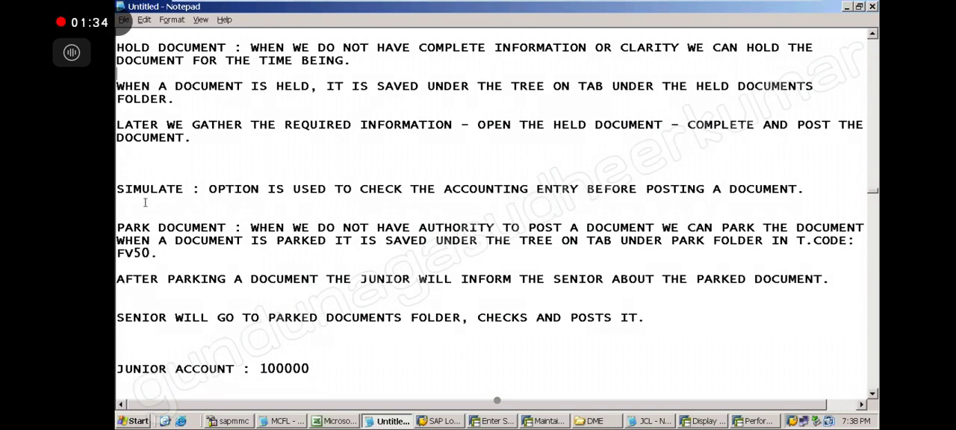
left_click(130, 288)
key("Delete")
Delete the JUNIOR ACCOUNT and SENIOR ACCOUNT lines below the PARK DOCUMENT notes.
left_click(320, 383)
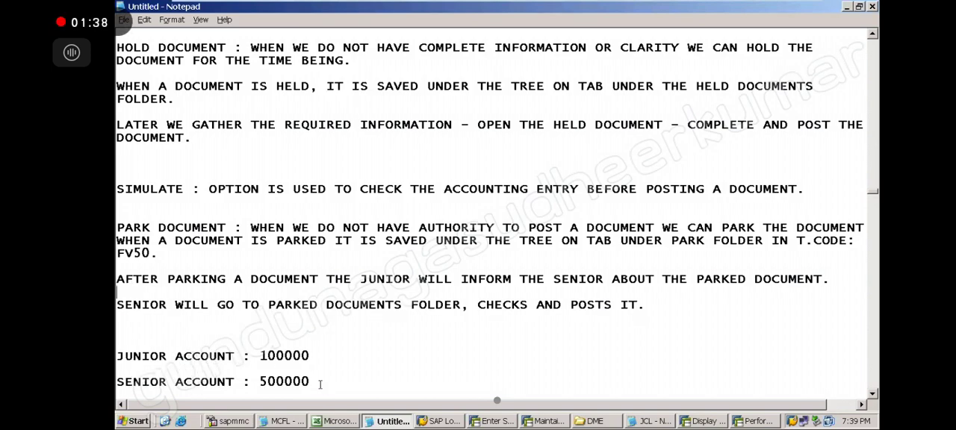
left_click(231, 343, "shift")
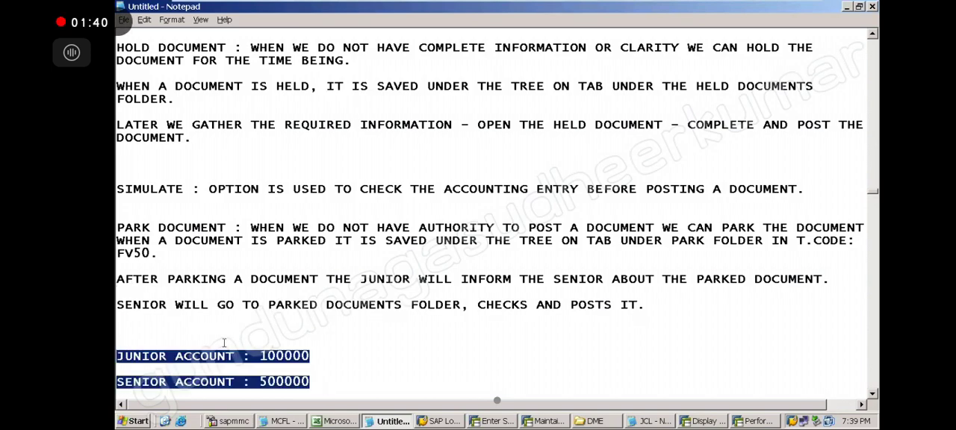
key("Delete")
Add blank lines above and below the SIMULATE paragraph to separate it from the HOLD DOCUMENT and PARK DOCUMENT notes.
left_click(165, 216)
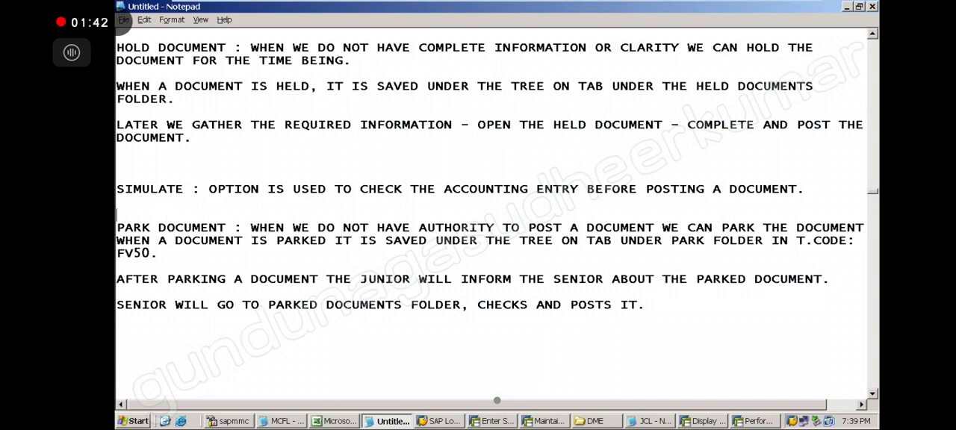
key("Return")
key("Return")
key("Return")
left_click(145, 177)
key("Return")
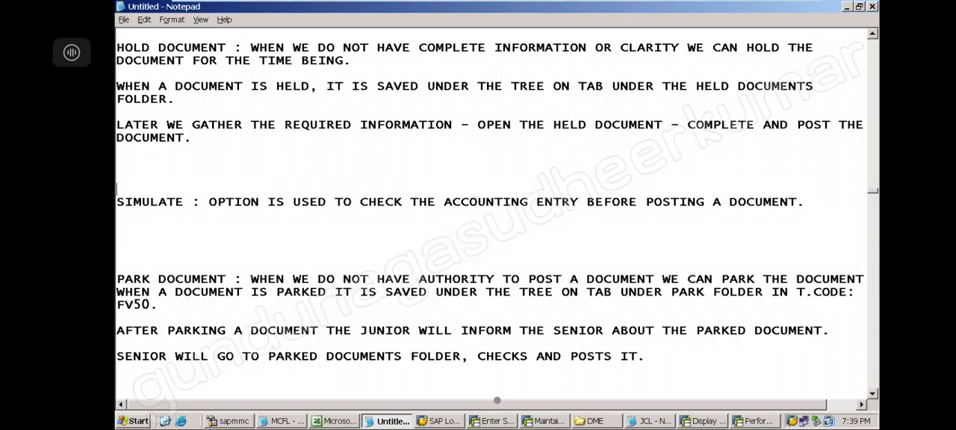
left_click(133, 256)
key("BackSpace")
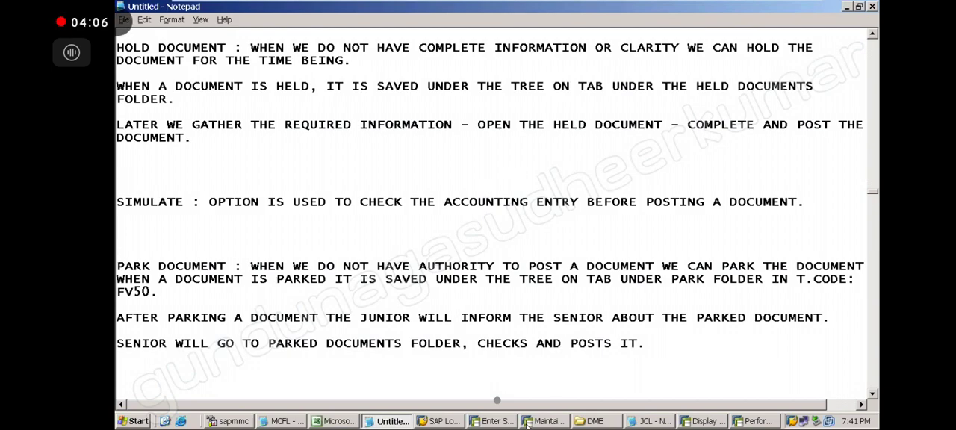
Review the notes on holding, simulating and parking documents.
left_click(566, 384)
left_click(774, 340)
left_click(873, 393)
left_click(873, 394)
left_click(874, 394)
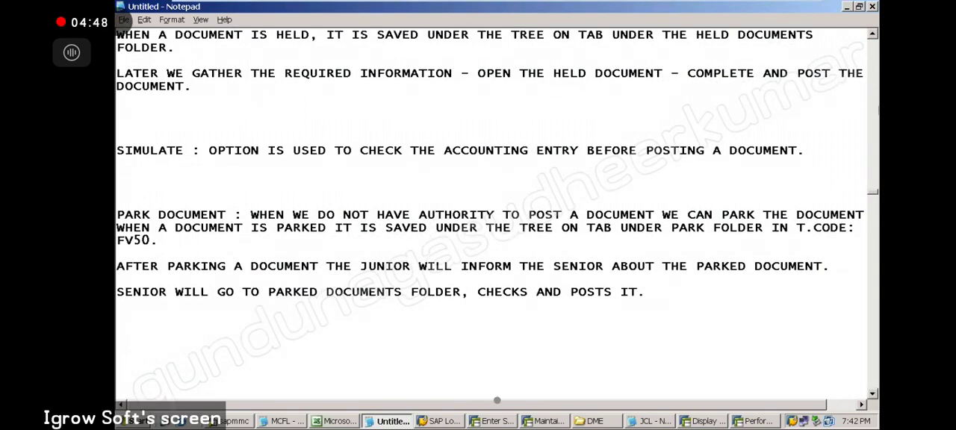
left_click(872, 35)
left_click(872, 35)
left_click(872, 35)
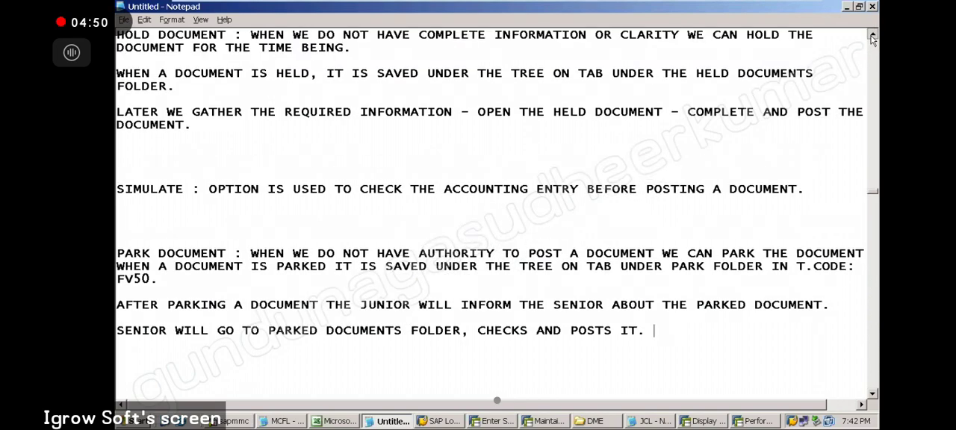
triple_click(873, 393)
triple_click(873, 393)
triple_click(873, 393)
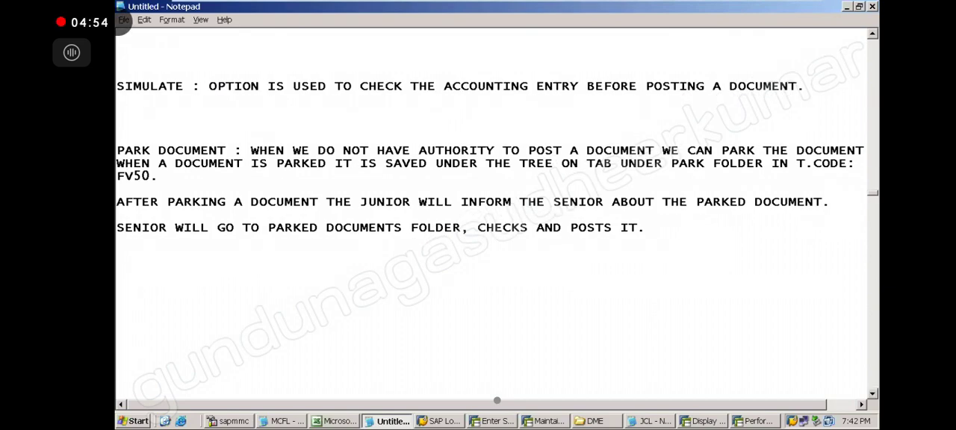
Switch to the SAP session showing the number range groups and start transaction FS10N with /NFS10N.
left_click(546, 422)
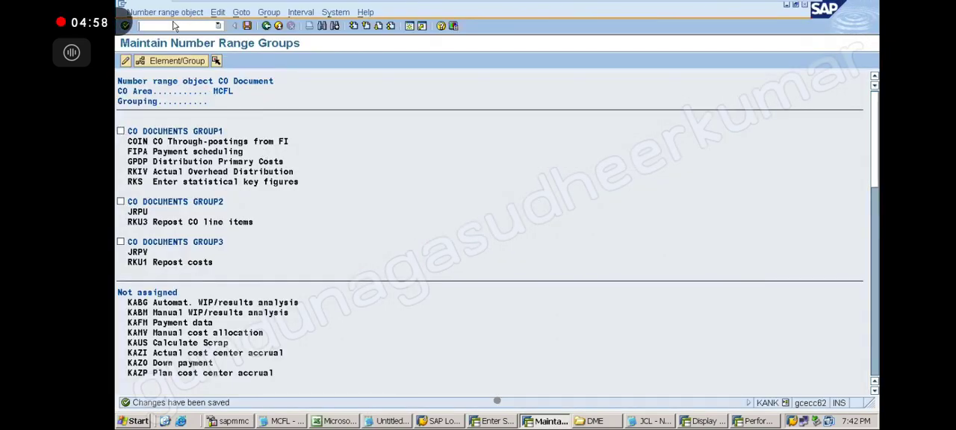
type("/NFS10N")
key("Return")
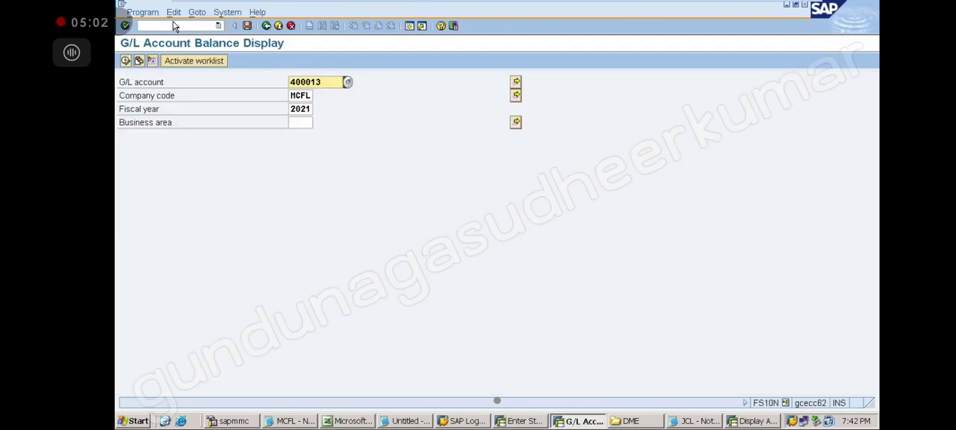
Display the balances of G/L account 200000 for company code TEE.
left_click(331, 82)
key("BackSpace")
key("BackSpace")
key("BackSpace")
key("BackSpace")
key("BackSpace")
key("BackSpace")
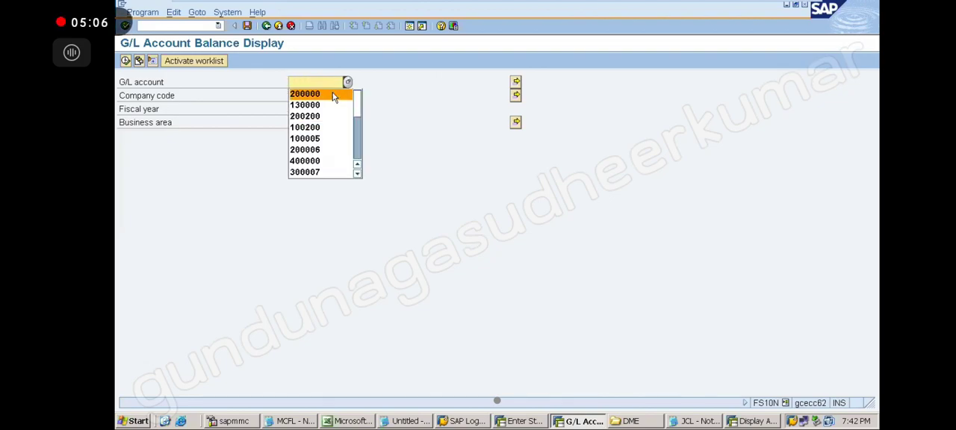
left_click(333, 94)
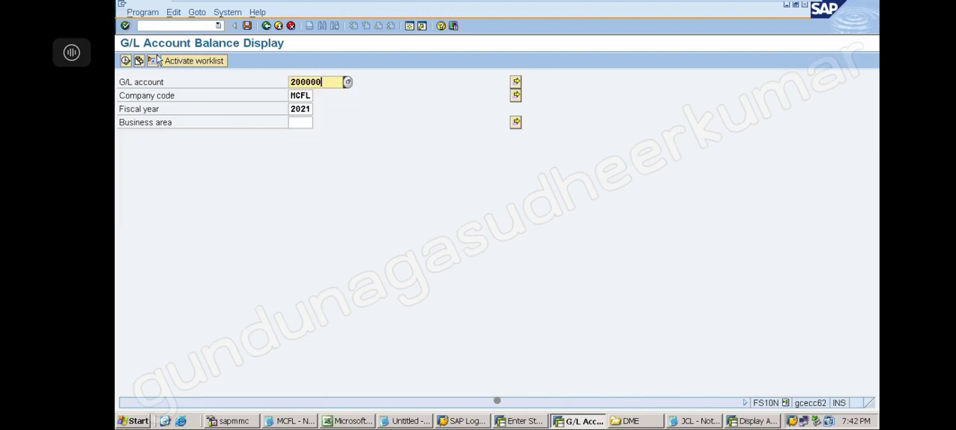
left_click(293, 94)
key("Delete")
key("Delete")
key("Delete")
key("Delete")
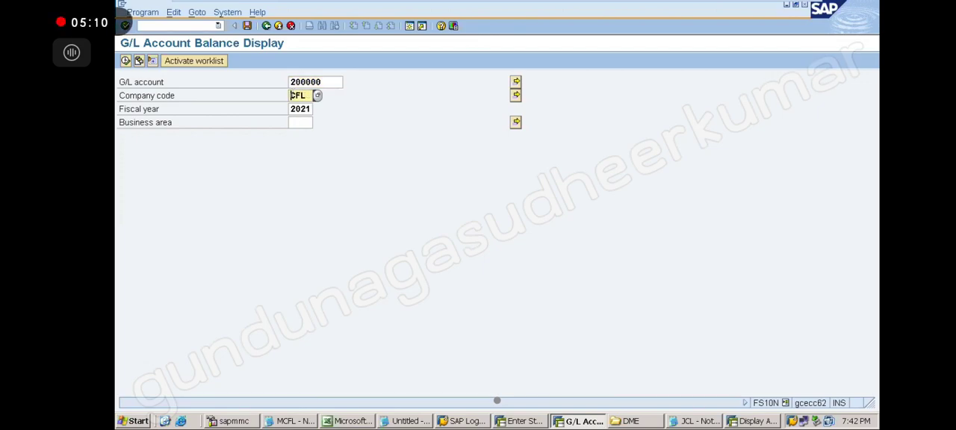
type("TEE")
left_click(125, 61)
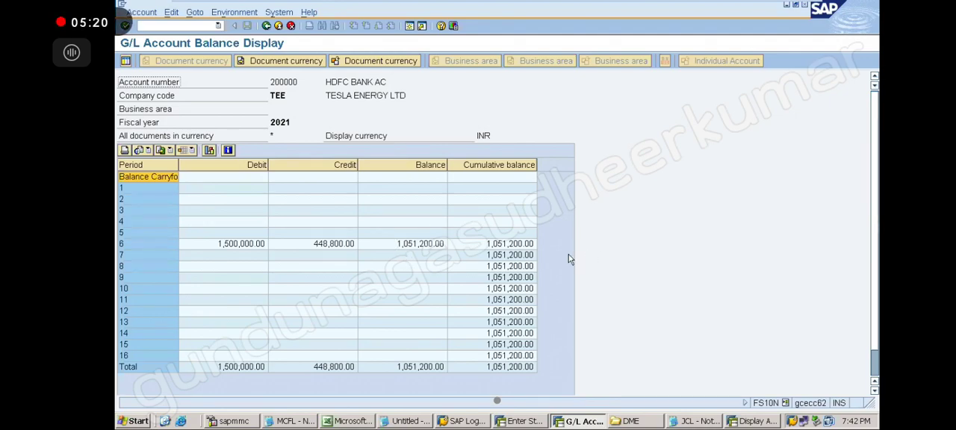
Compare the Balance and Cumulative balance columns, including the period 6 row.
left_click(408, 163)
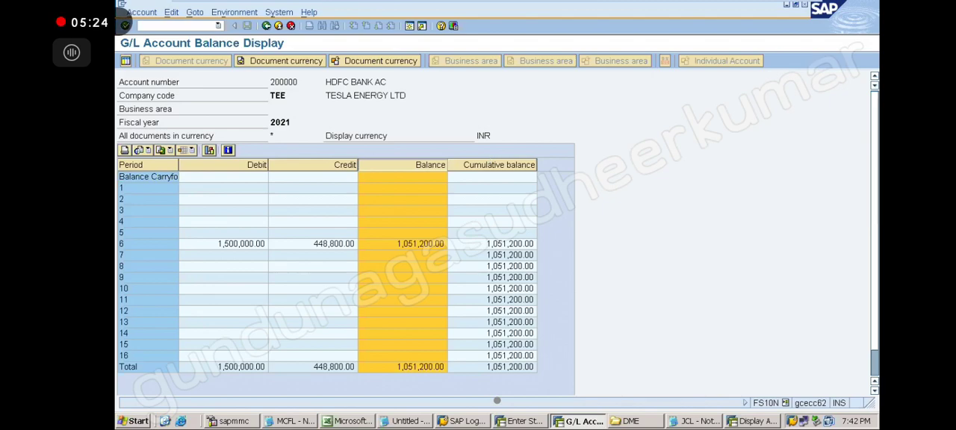
left_click(493, 165)
left_click(430, 165)
left_click(482, 166)
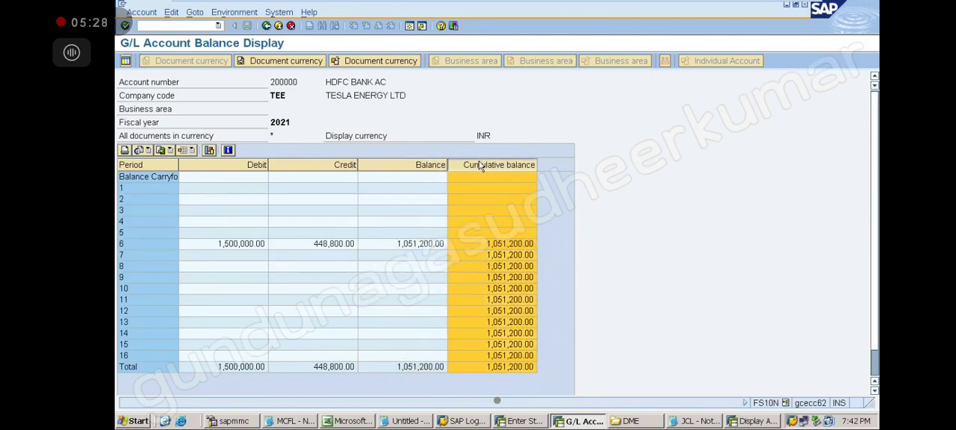
left_click(424, 164)
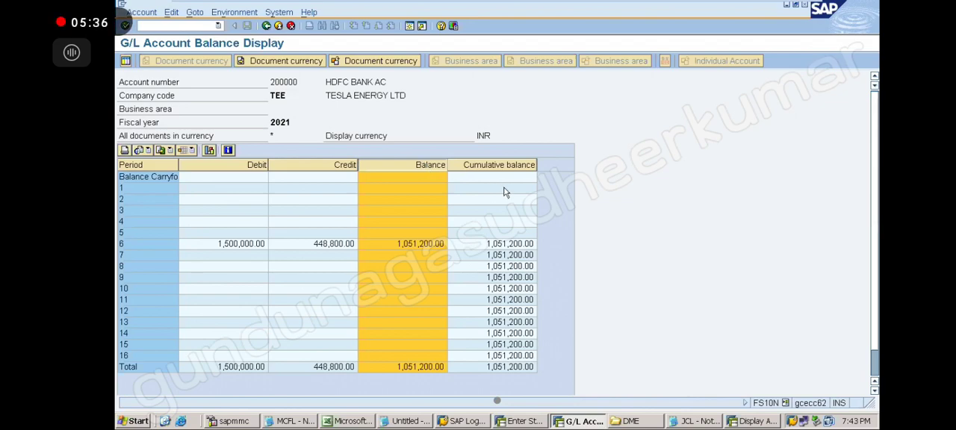
left_click(498, 166)
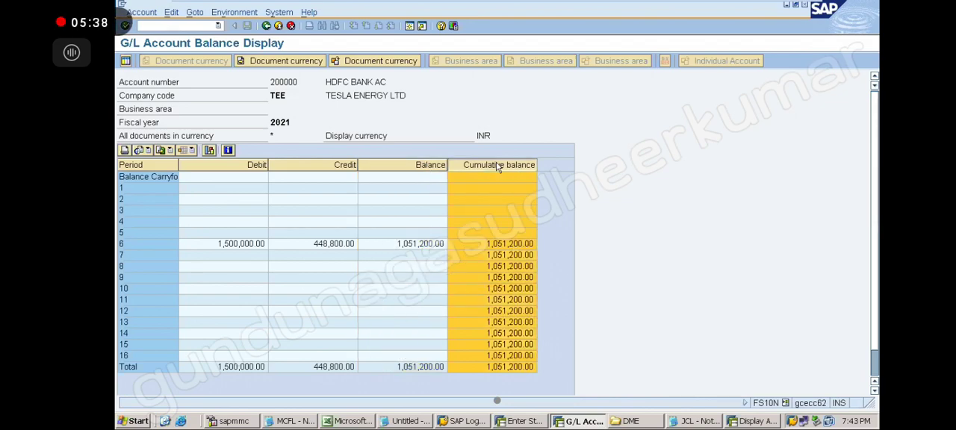
left_click(510, 246)
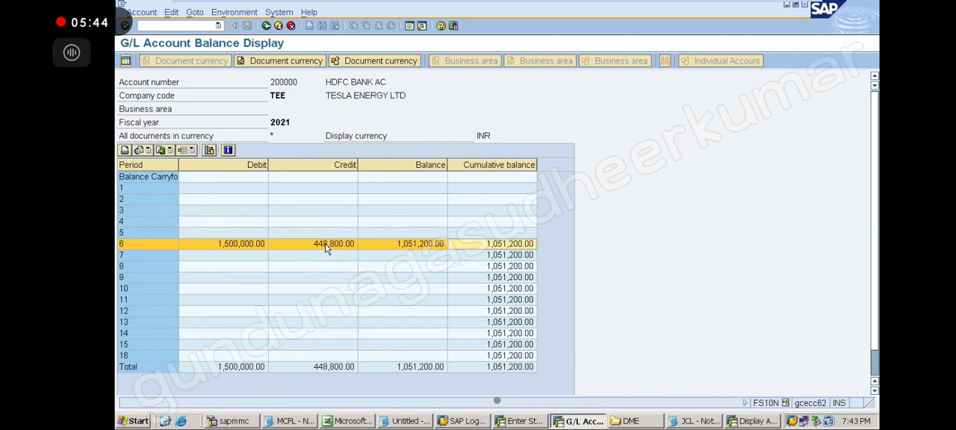
left_click(427, 166)
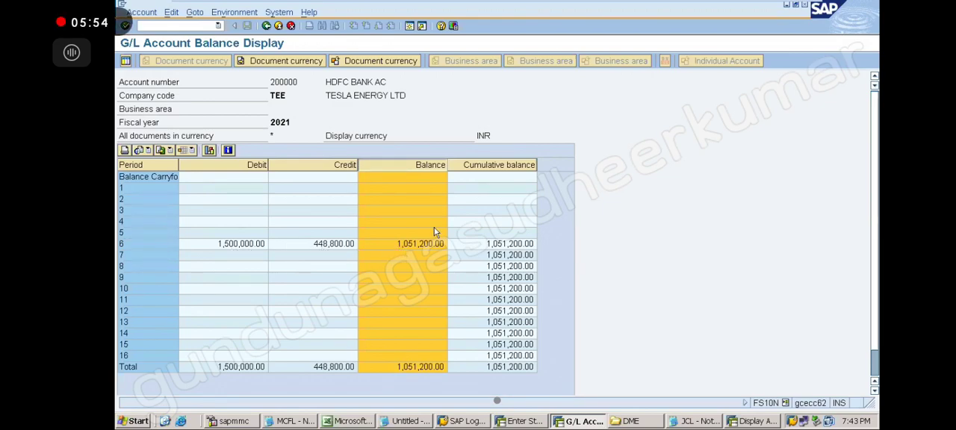
left_click(481, 212)
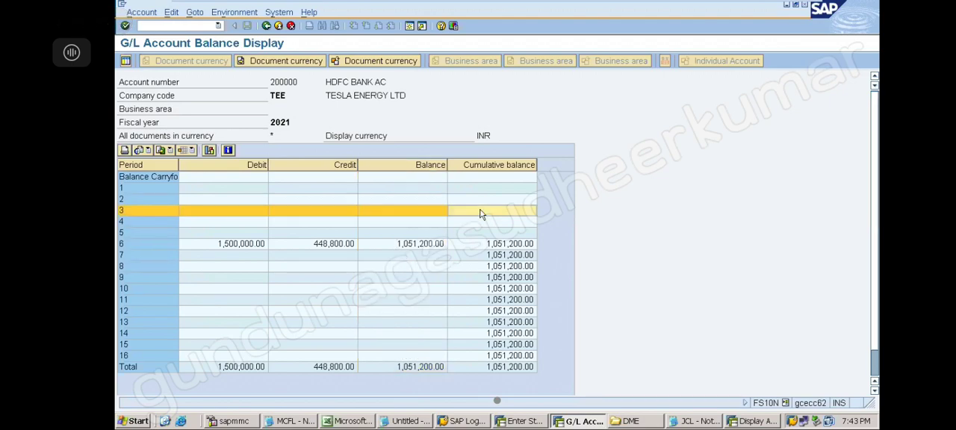
left_click(494, 165)
left_click(504, 245)
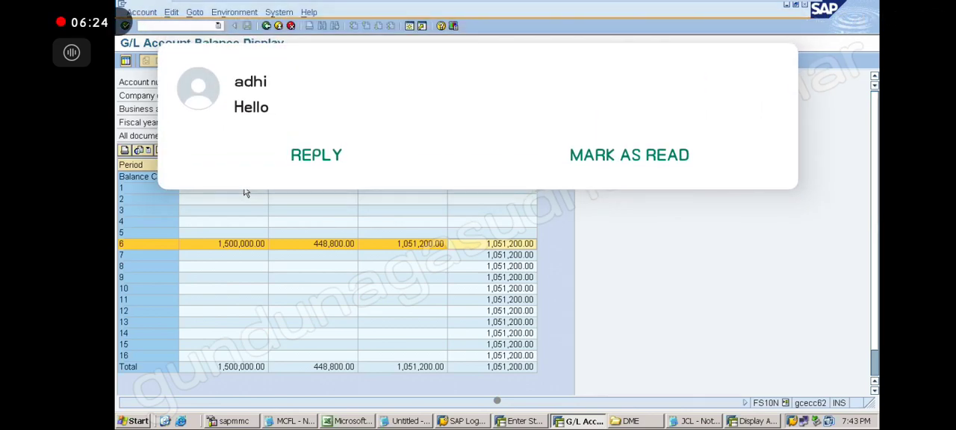
Reply "Hi" to the incoming chat message.
left_click(316, 155)
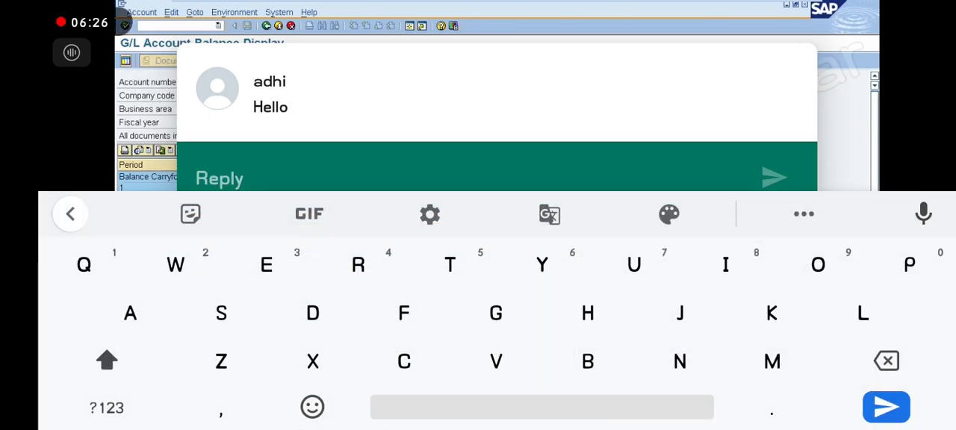
type("Hi")
left_click(775, 178)
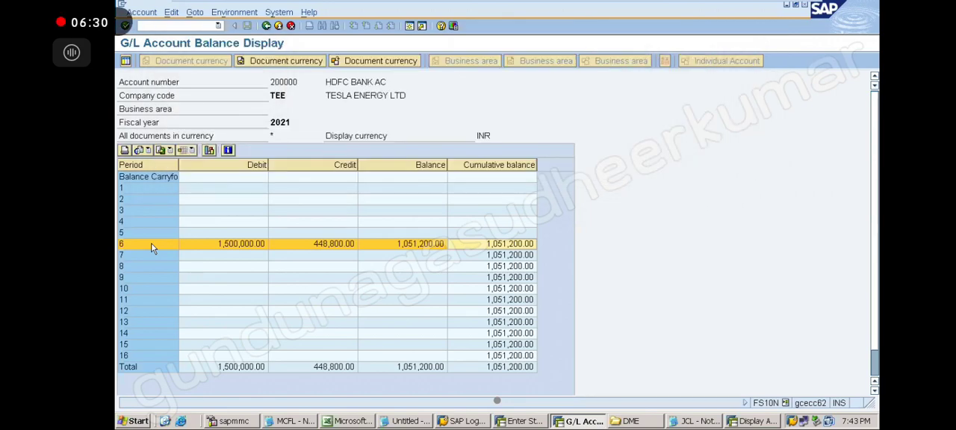
Leave the G/L account balance display and switch back to the HOLD DOCUMENT notes in Notepad.
left_click(267, 26)
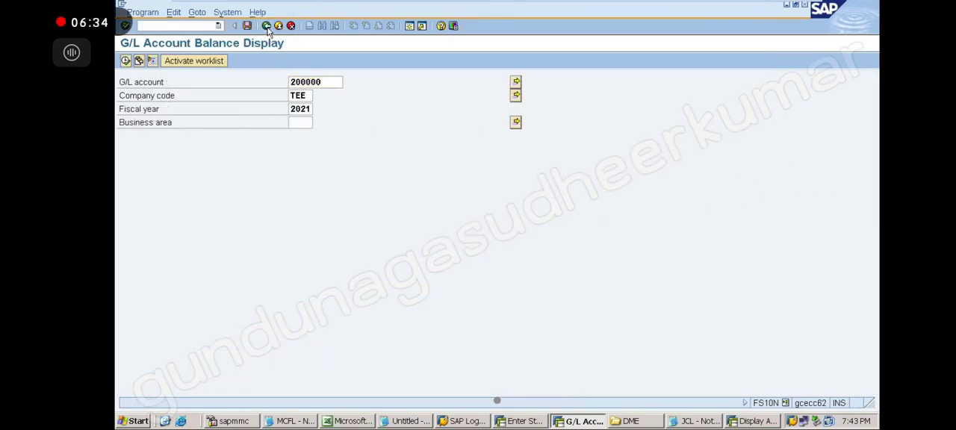
left_click(268, 27)
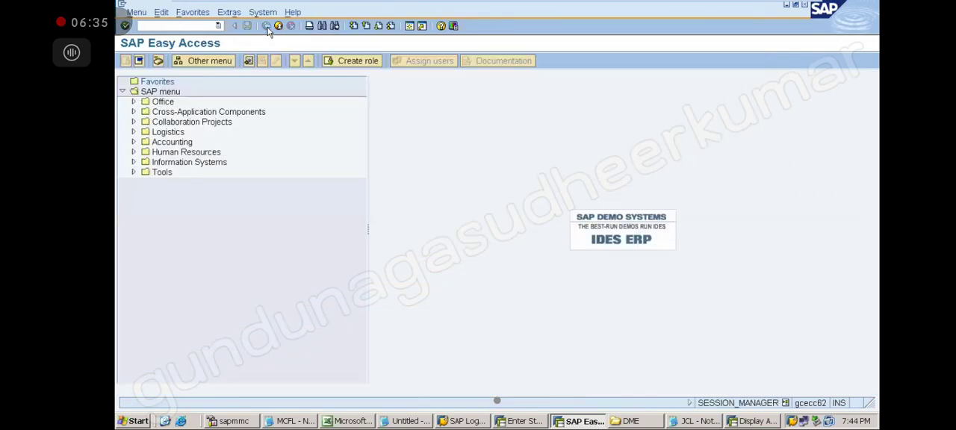
left_click(409, 422)
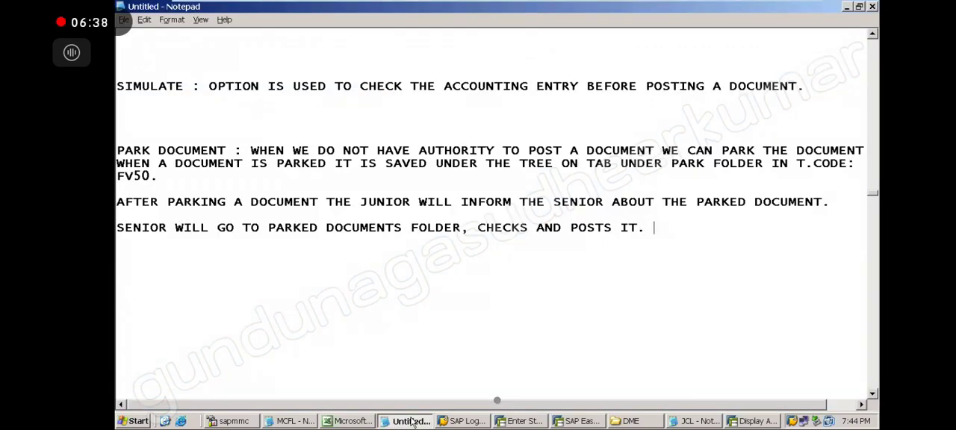
left_click(873, 36)
type("Z")
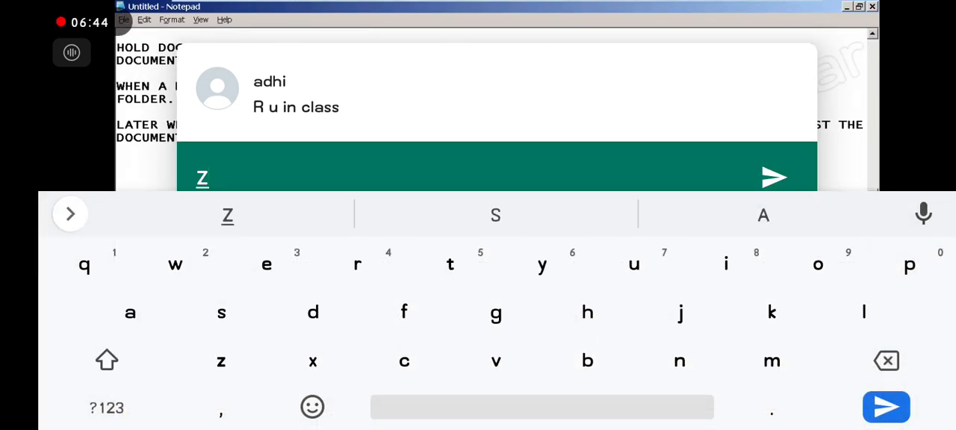
type(",")
key("BackSpace")
key("BackSpace")
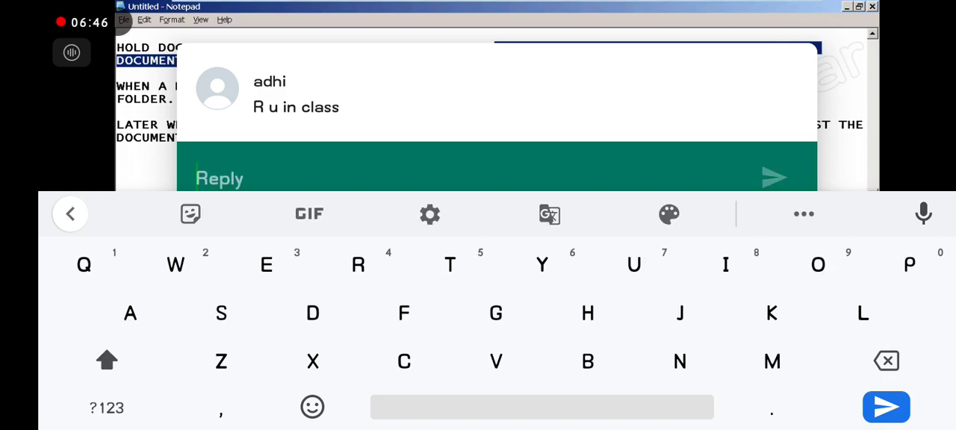
Reply "S, starred" to the incoming chat message asking about the class.
type("S,")
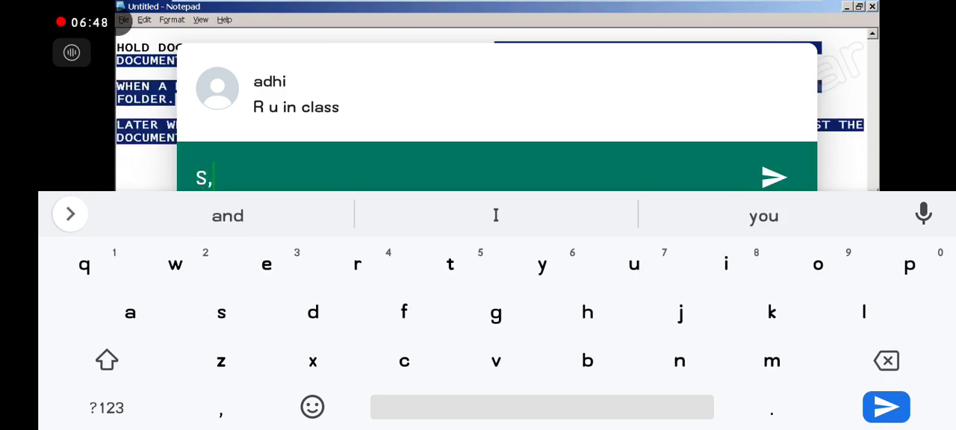
type("t")
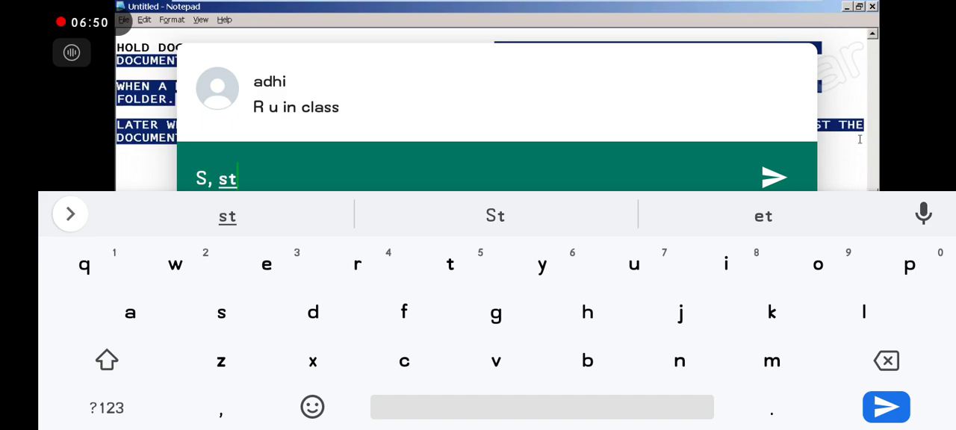
type("a")
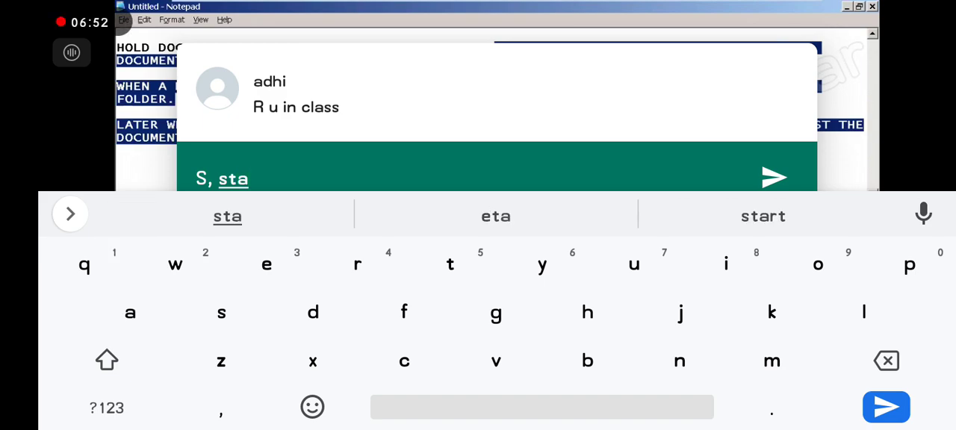
left_click(764, 216)
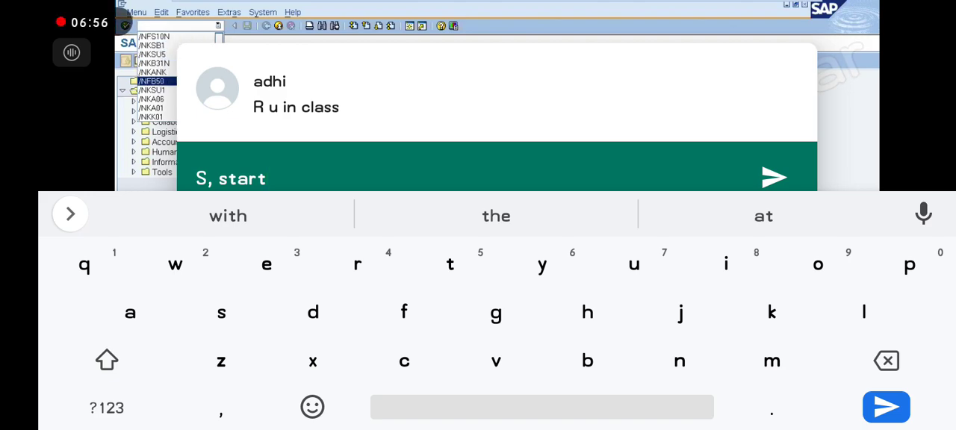
type("e")
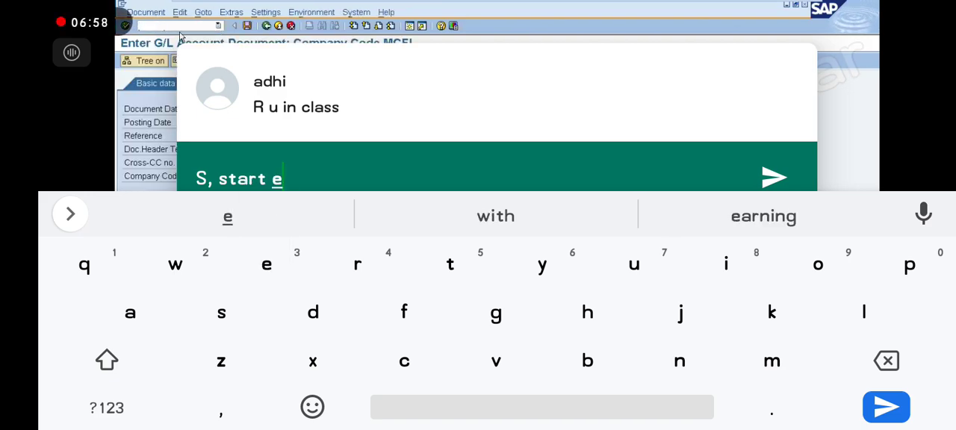
key("BackSpace")
key("BackSpace")
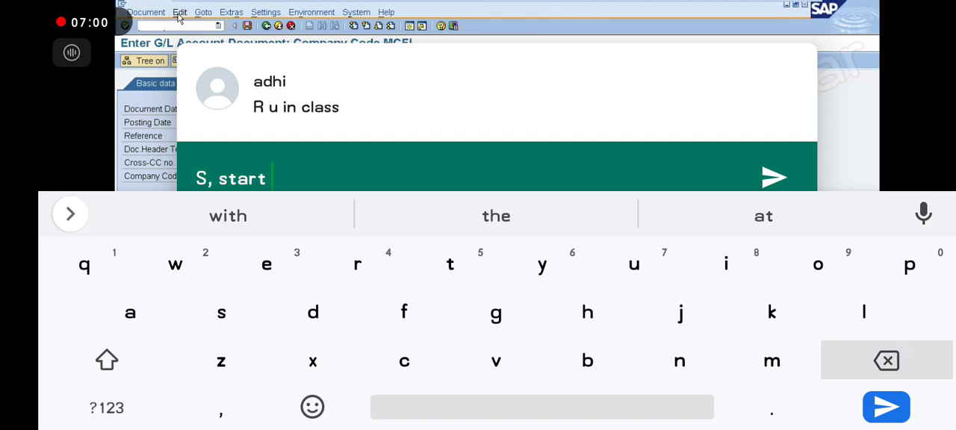
type("ed")
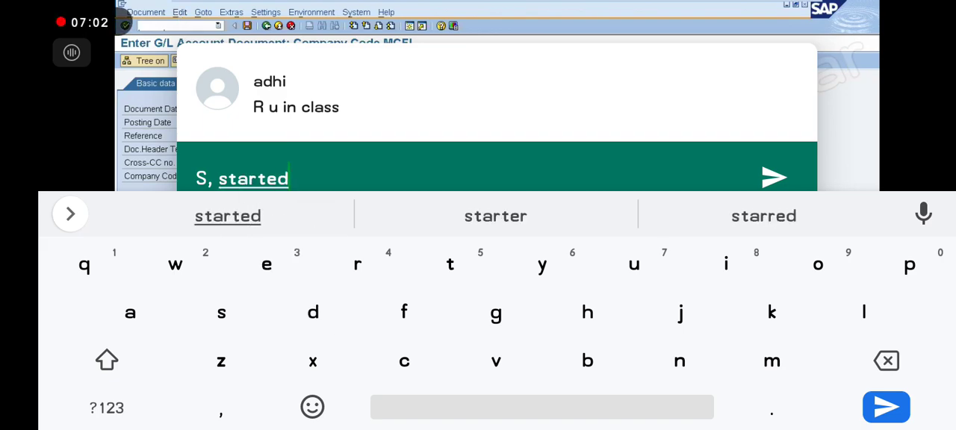
left_click(763, 216)
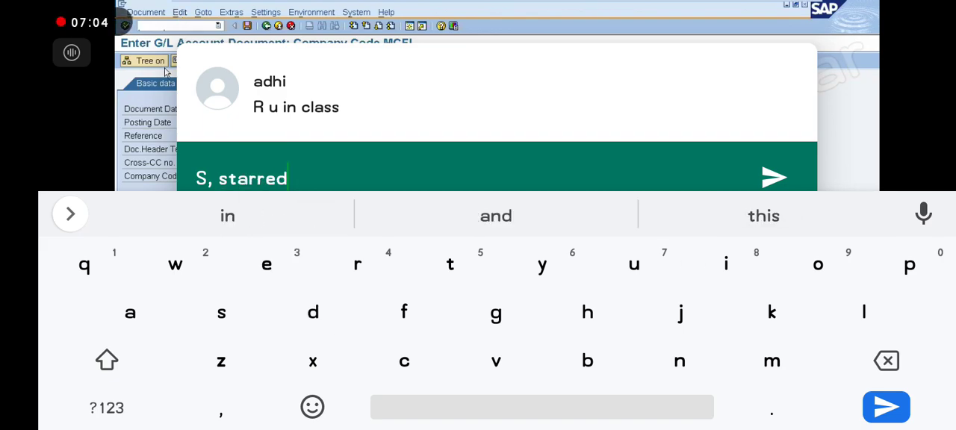
left_click(774, 177)
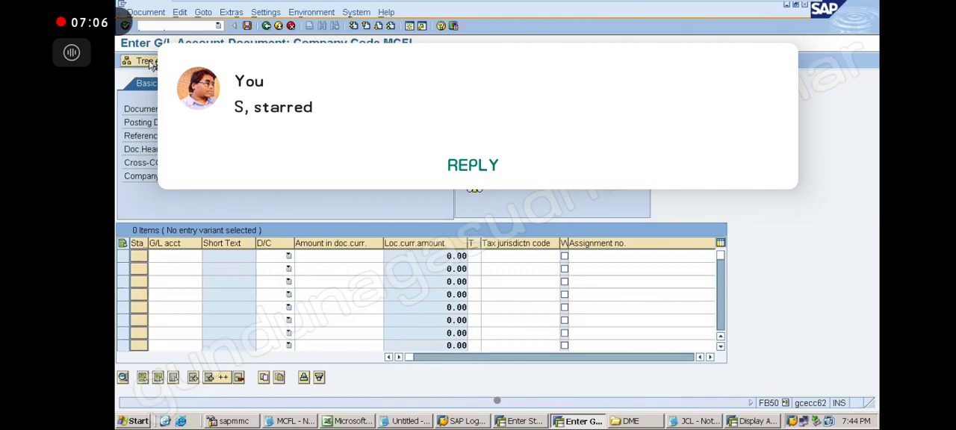
Show the tree in the G/L account document entry, check the available held-document commands, and hide the tree again.
left_click(150, 63)
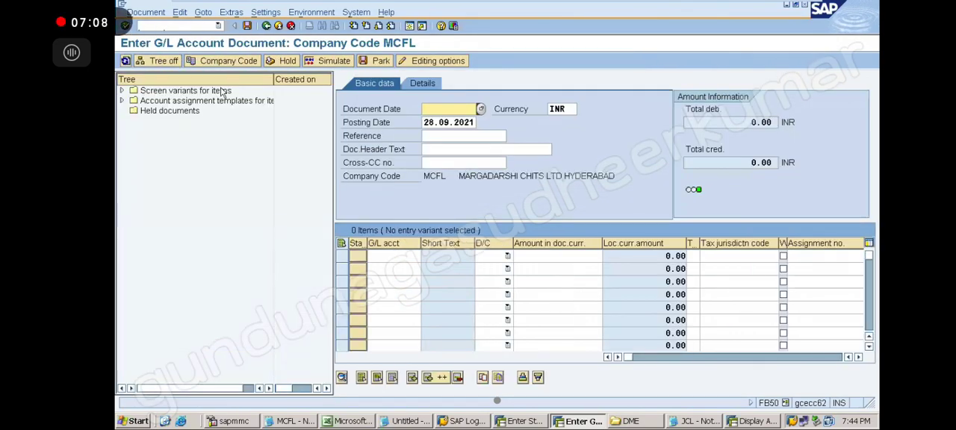
left_click(180, 12)
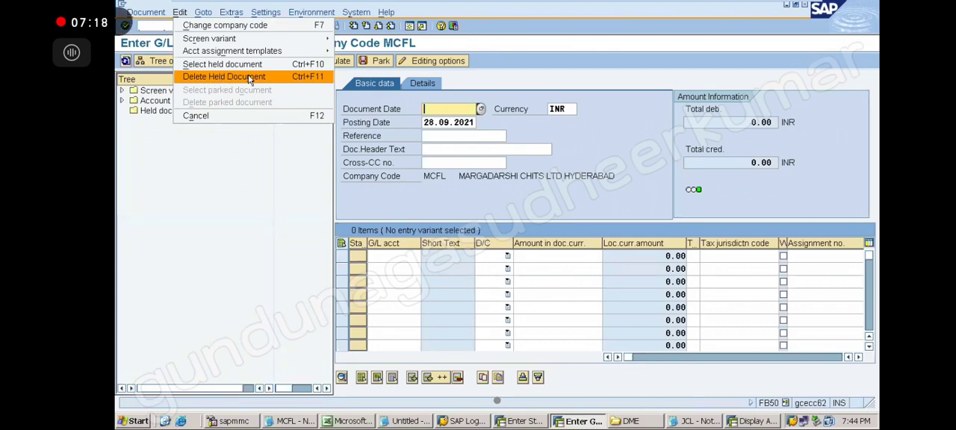
left_click(664, 43)
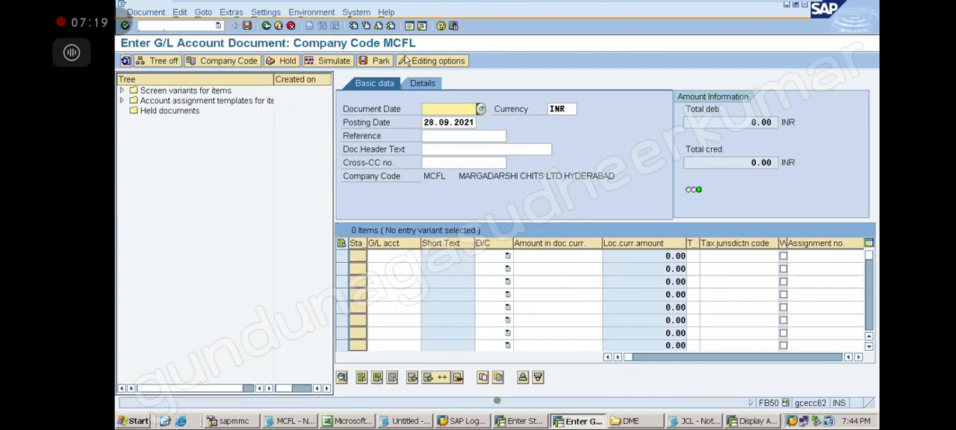
left_click(165, 63)
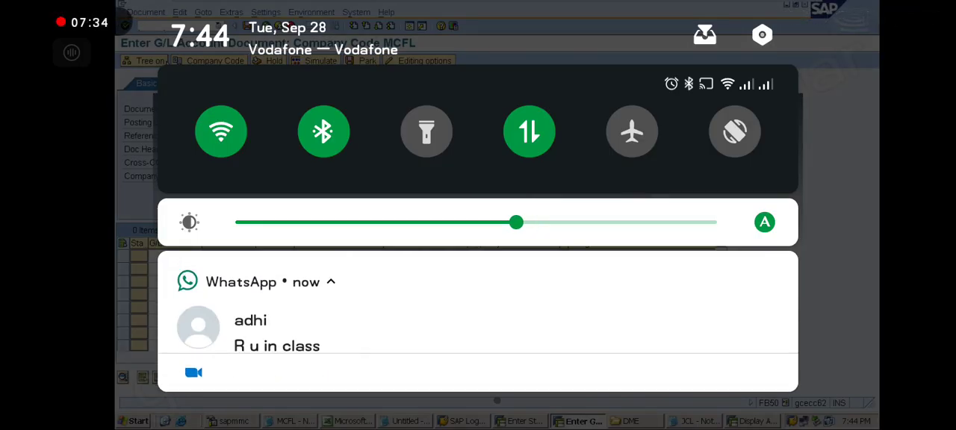
Send the corrected reply "Started" to the same chat from the phone's WhatsApp notification.
scroll(478, 322, "down", 3)
scroll(478, 321, "up", 2)
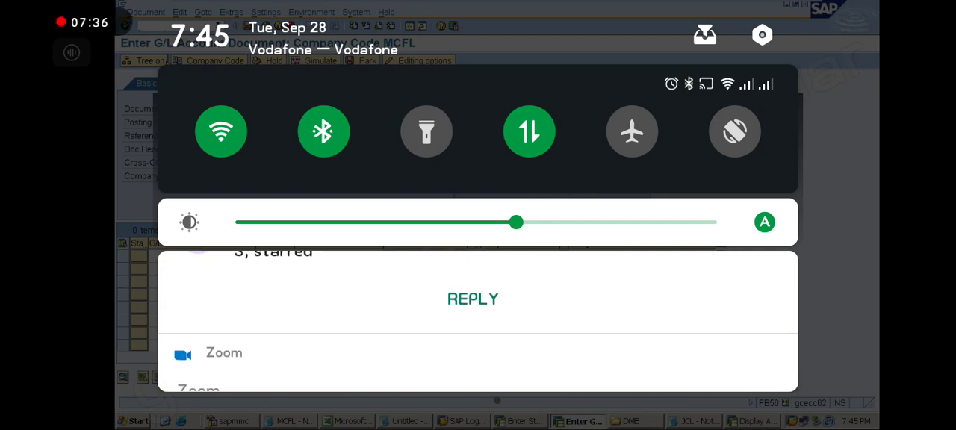
left_click(473, 324)
type("S")
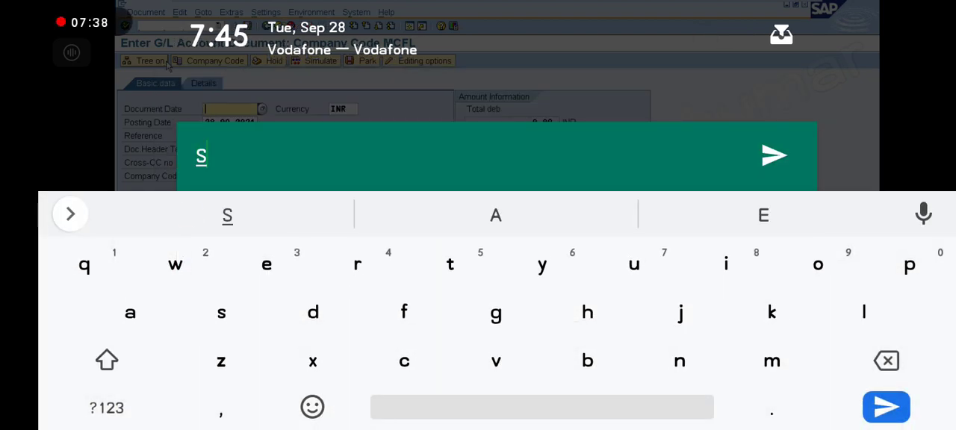
type("tar")
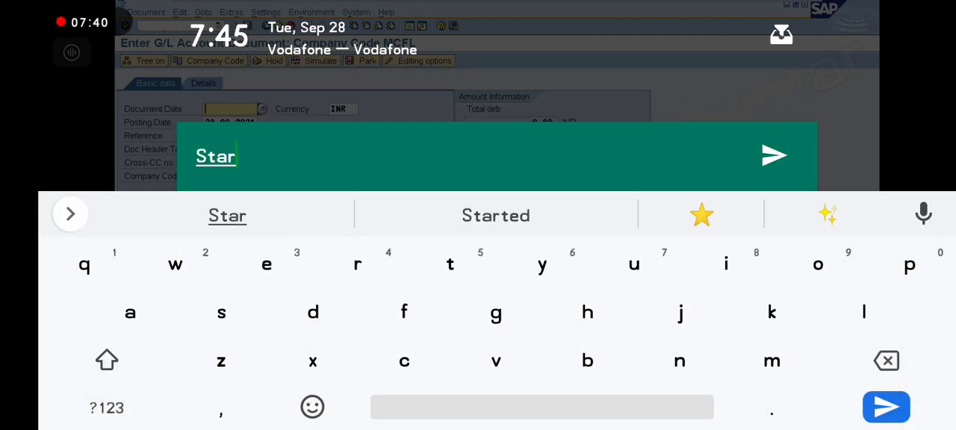
left_click(495, 215)
left_click(774, 156)
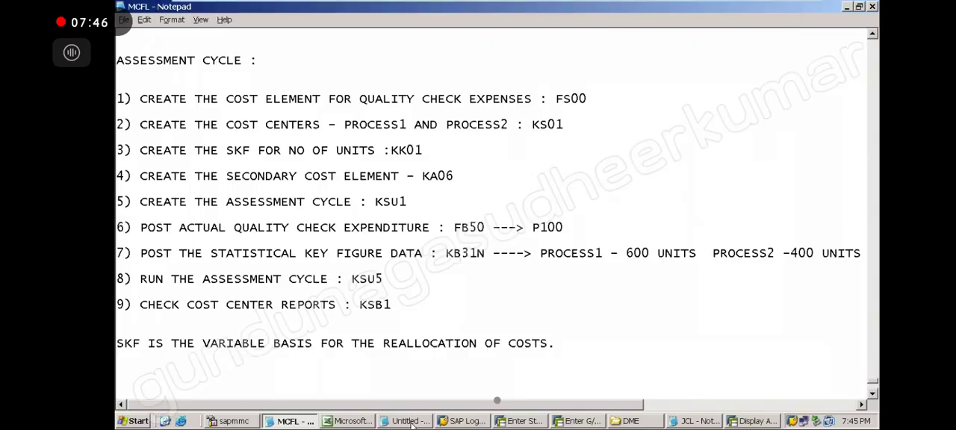
Return to the Untitled Notepad notes and add two blank lines above the PARK DOCUMENT paragraph.
left_click(411, 422)
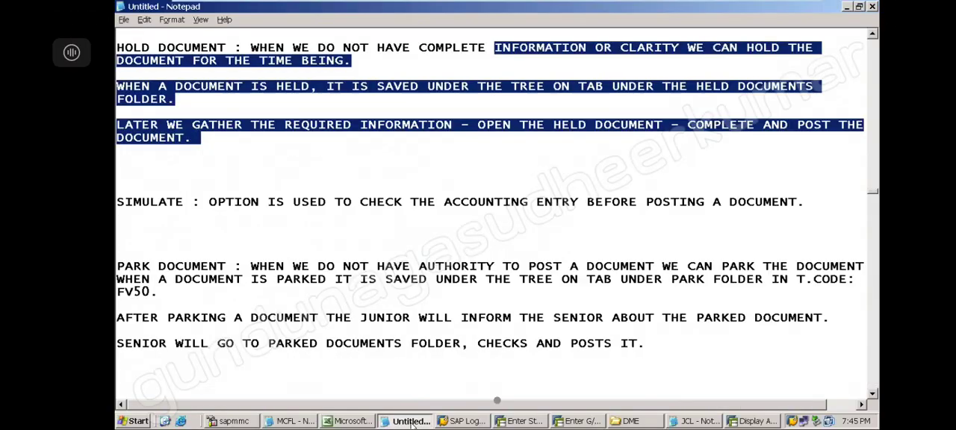
left_click(466, 367)
left_click(872, 393)
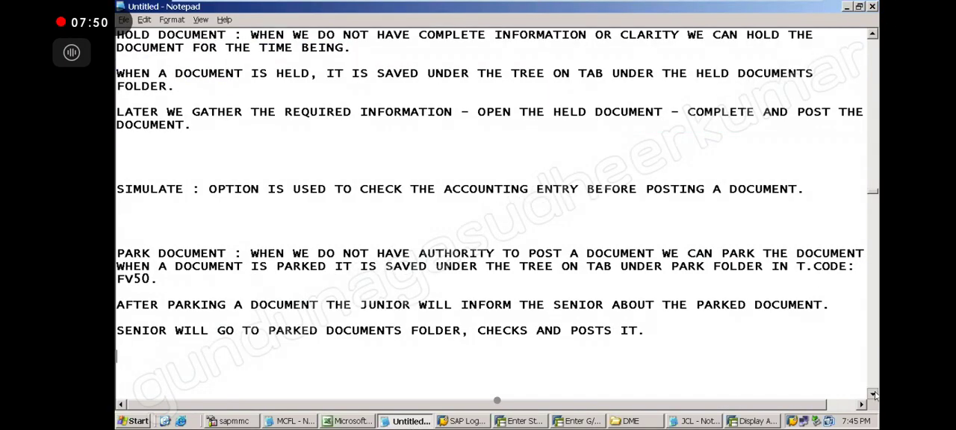
left_click(873, 394)
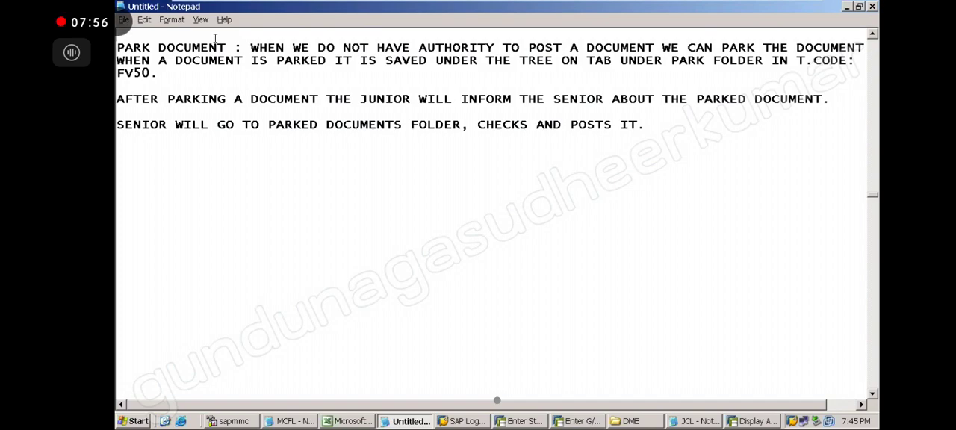
key("Return")
key("Return")
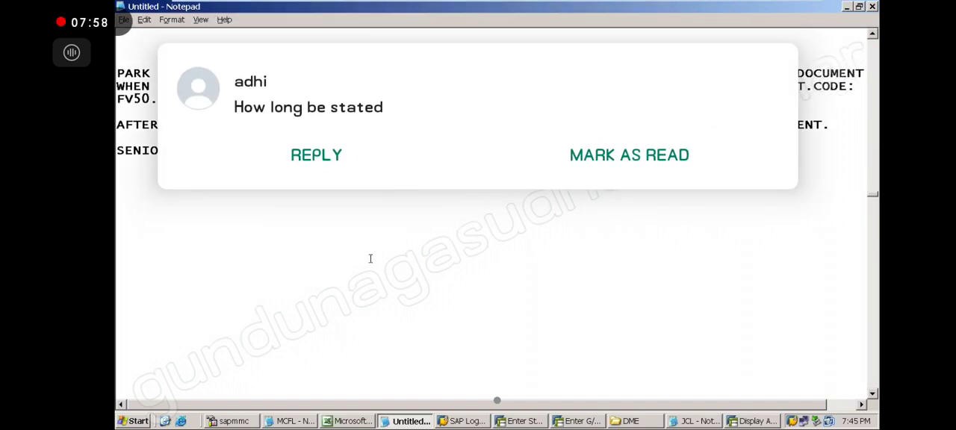
Reply "7min ago" to the chat message asking how long since the start.
left_click(316, 155)
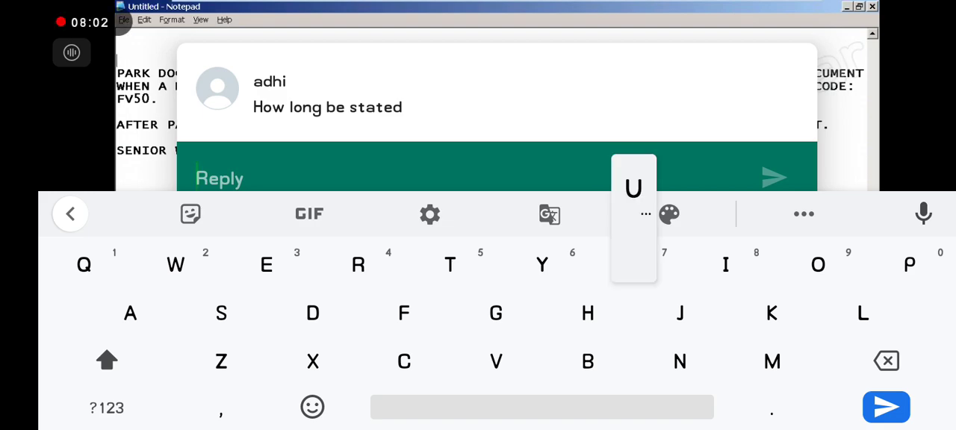
type("Ú")
key("BackSpace")
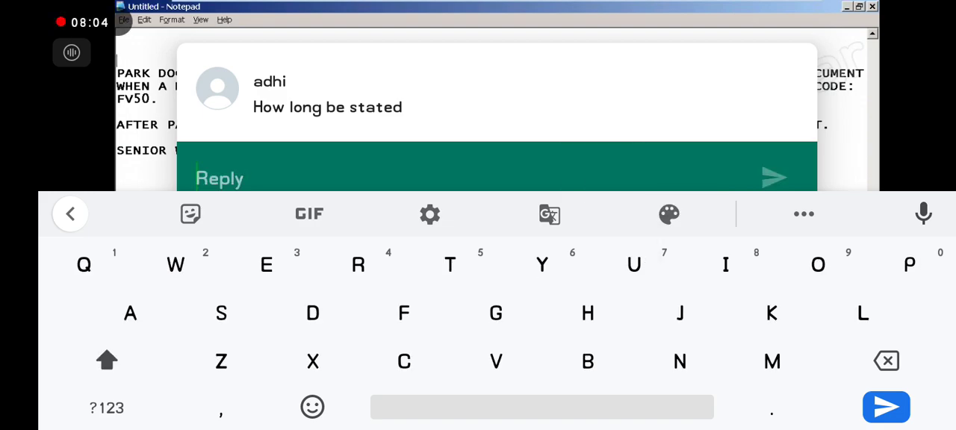
type("7")
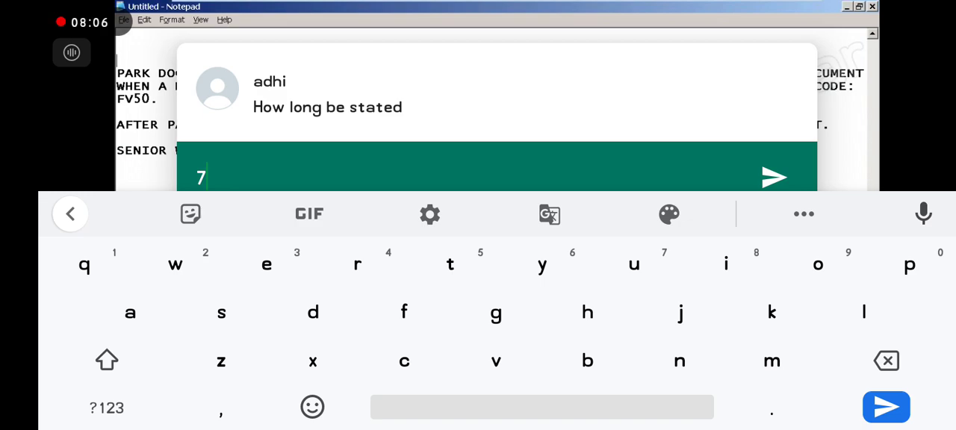
type("min ")
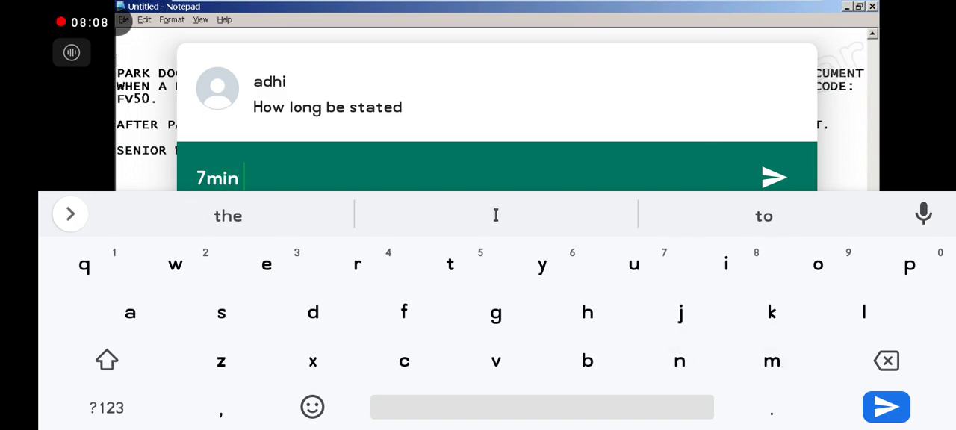
type("a")
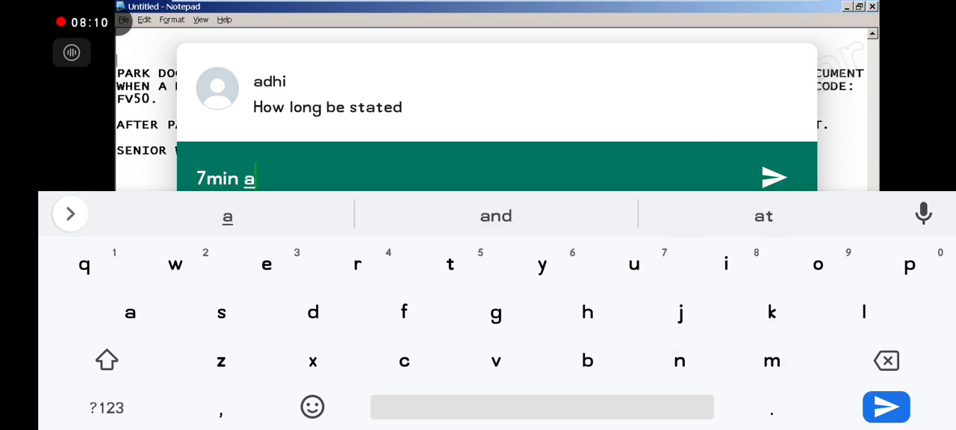
type("go")
key("Return")
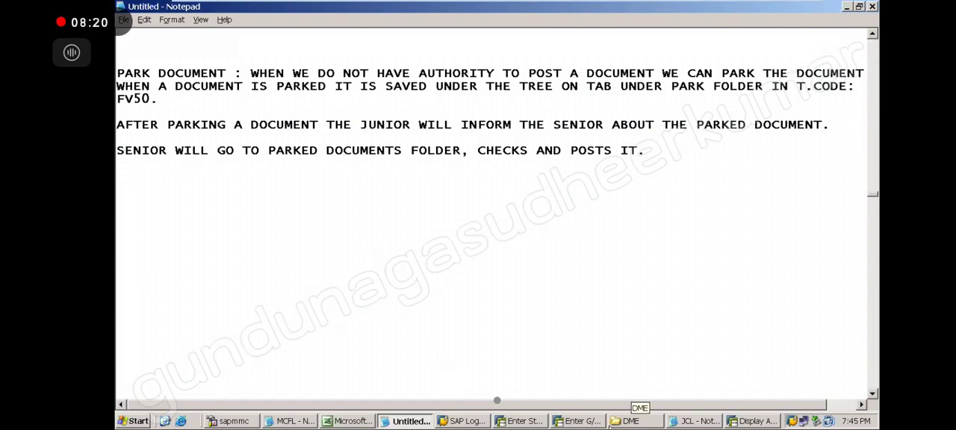
Switch to the SAP Enter G/L Account Document window and reply "R u in" to the incoming "Ok" chat message.
left_click(580, 421)
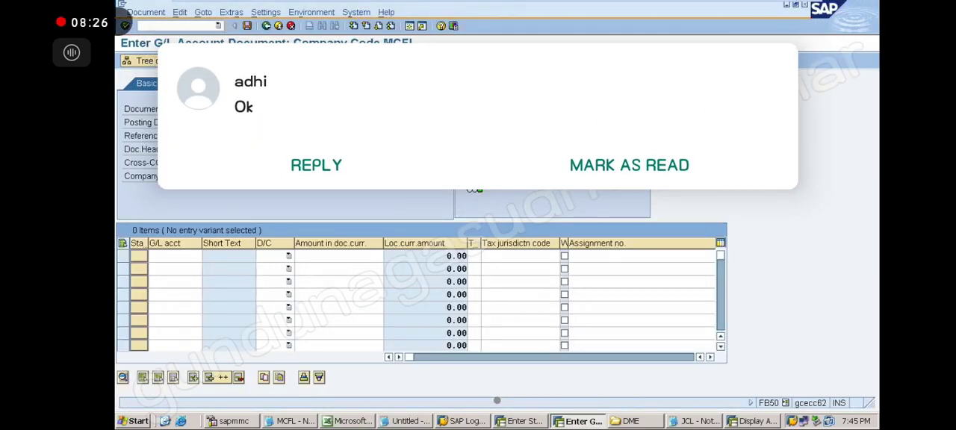
left_click(316, 165)
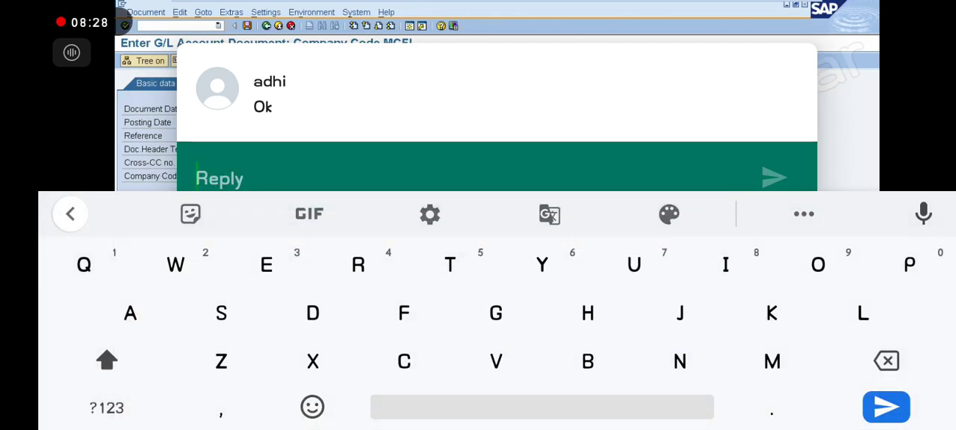
type("R u ")
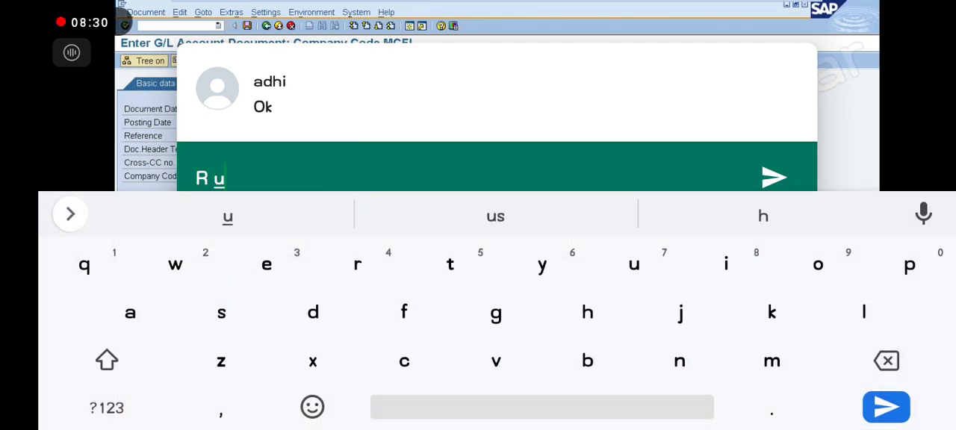
type("i")
left_click(496, 215)
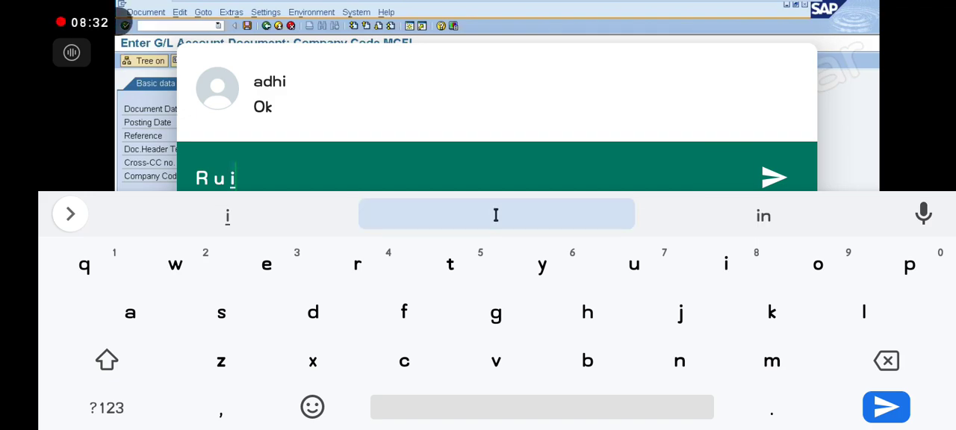
left_click(763, 215)
left_click(774, 178)
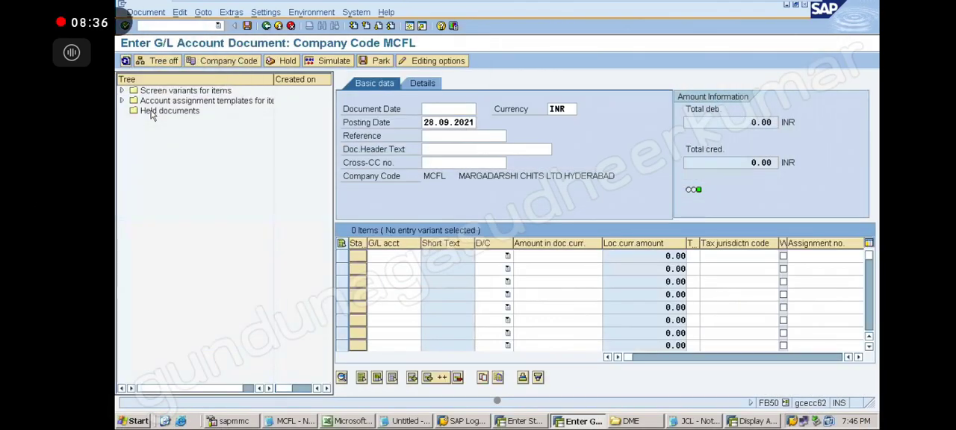
Show the tree in the G/L account document entry and select its Held documents folder.
left_click(169, 111)
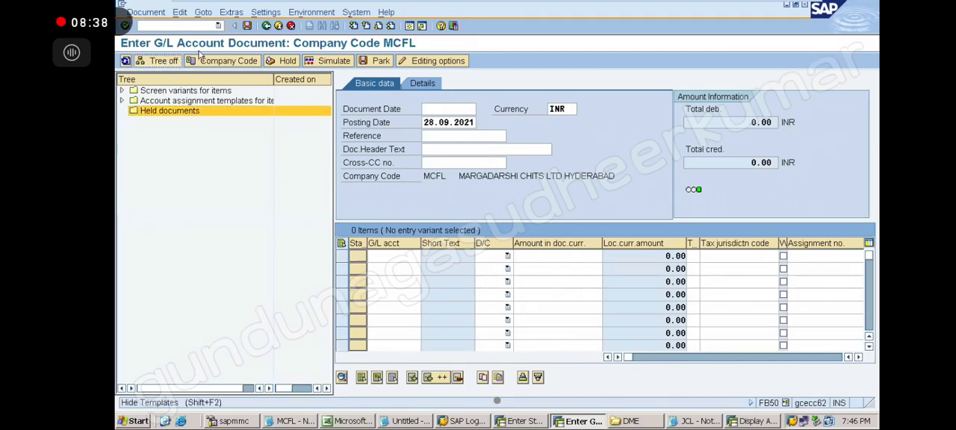
Hide the tree in the G/L account document entry and reply "Join avutava" to the incoming "No" chat message.
left_click(159, 60)
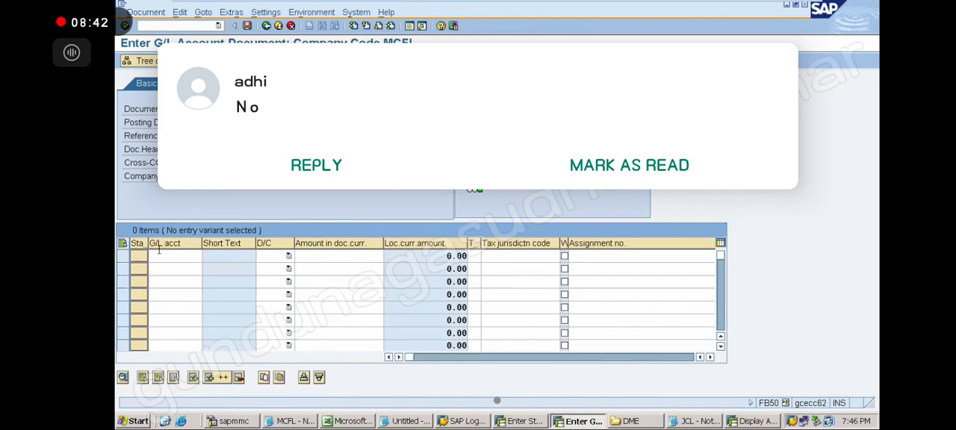
left_click(316, 165)
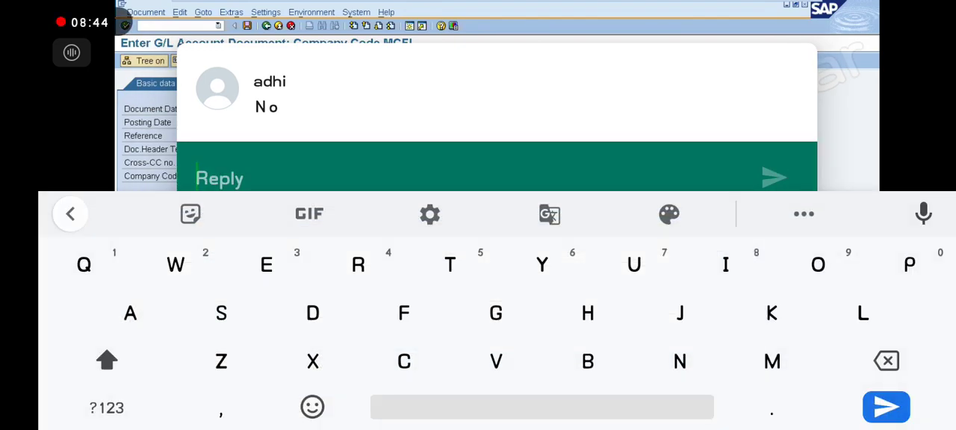
type("Jio")
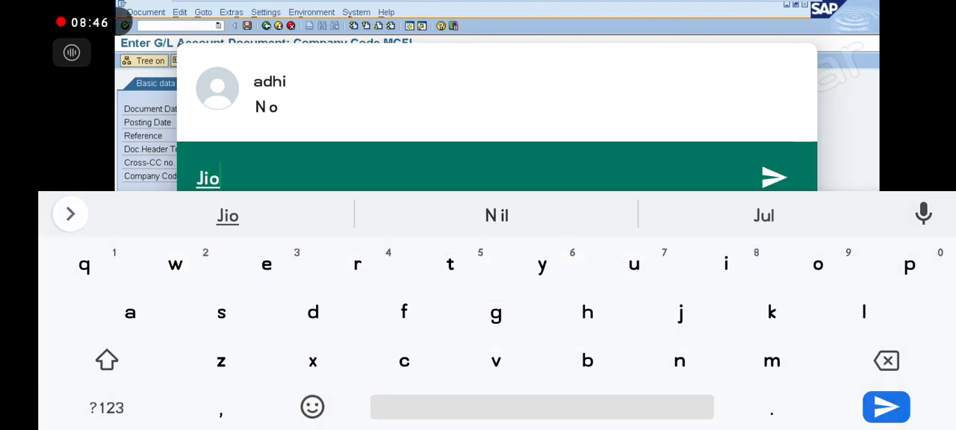
key("BackSpace")
key("BackSpace")
type("oi")
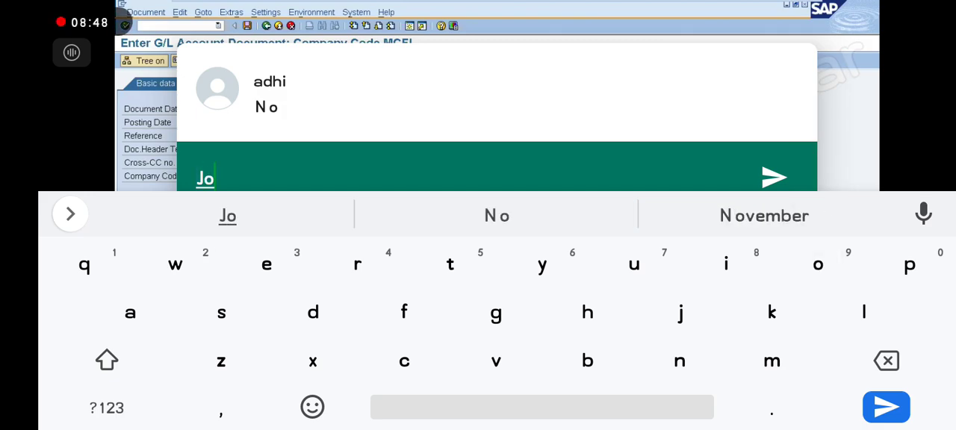
left_click(496, 215)
type("avv")
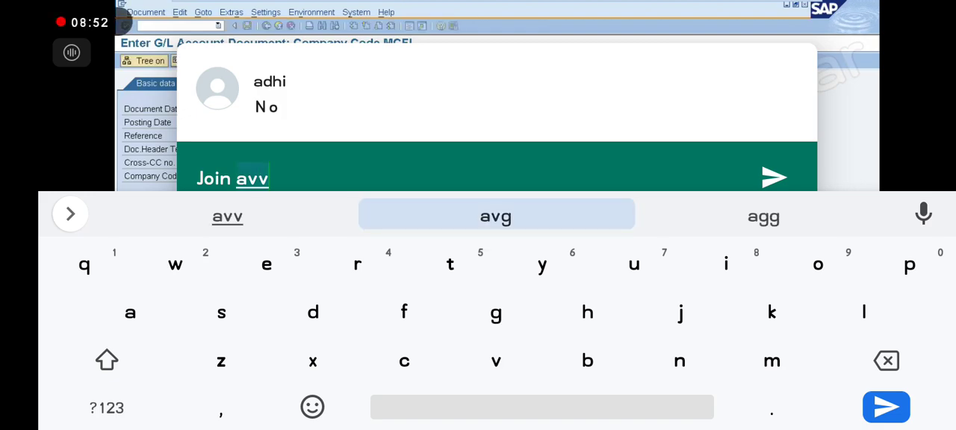
key("BackSpace")
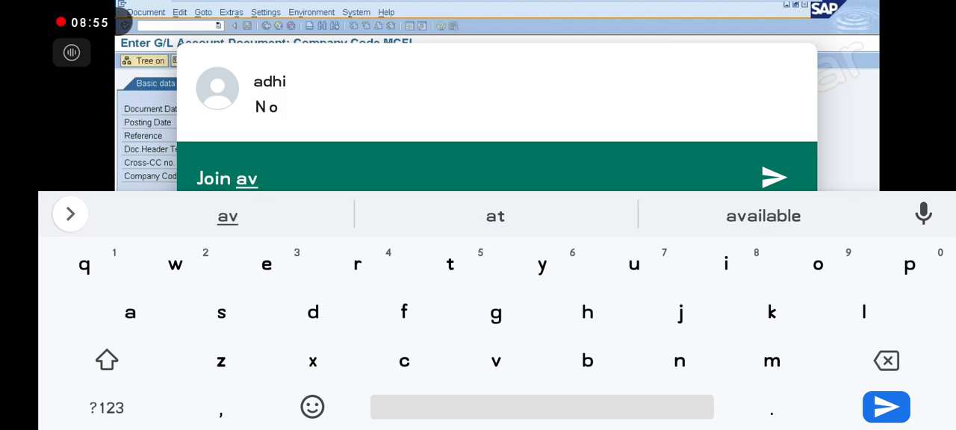
type("uta")
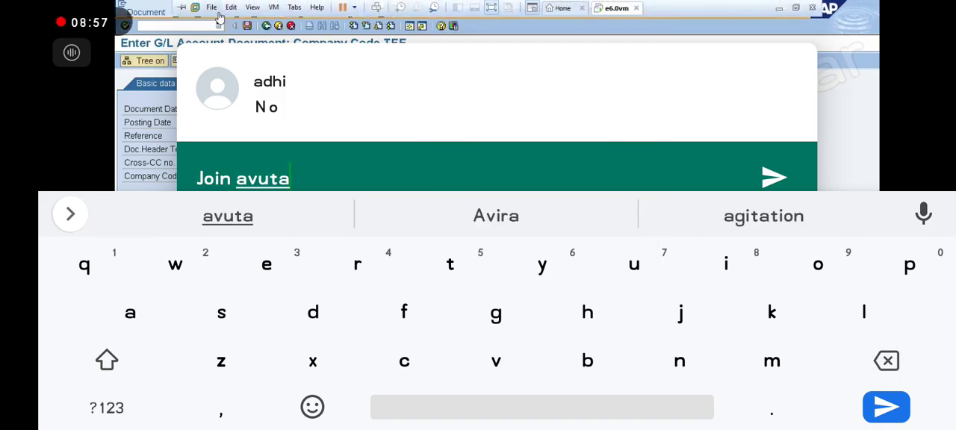
type("va")
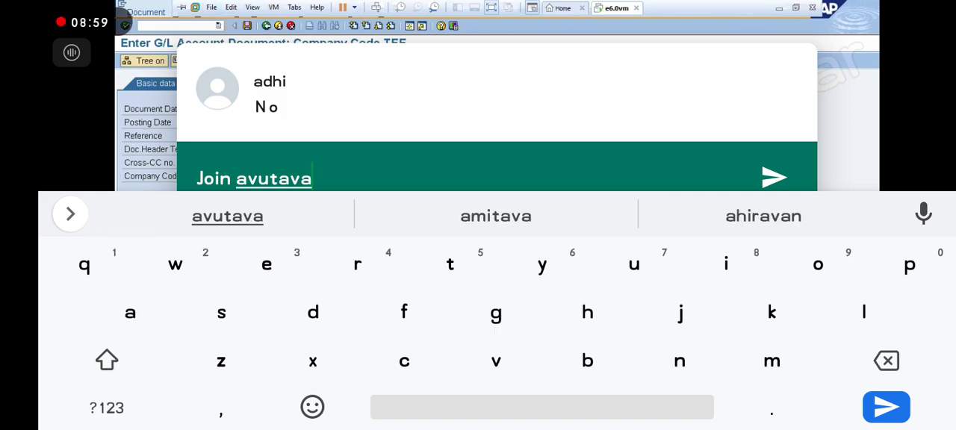
left_click(774, 177)
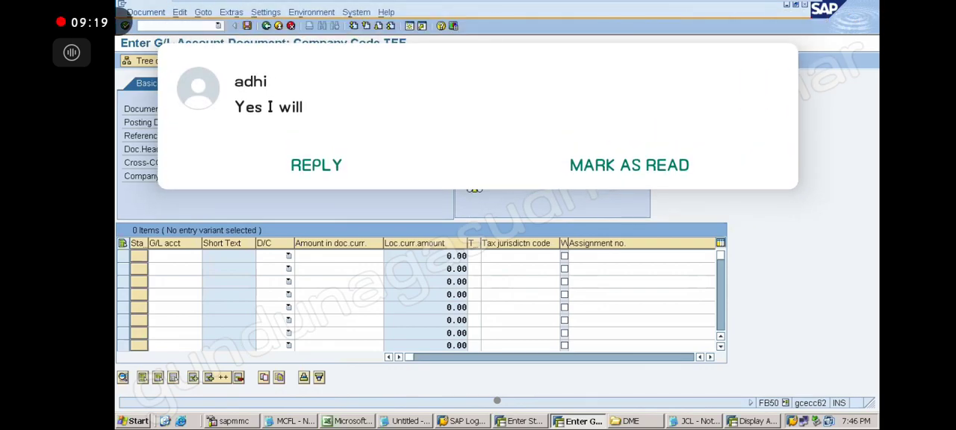
Reply "Kk" to the incoming "Yes I will" chat message.
left_click(316, 165)
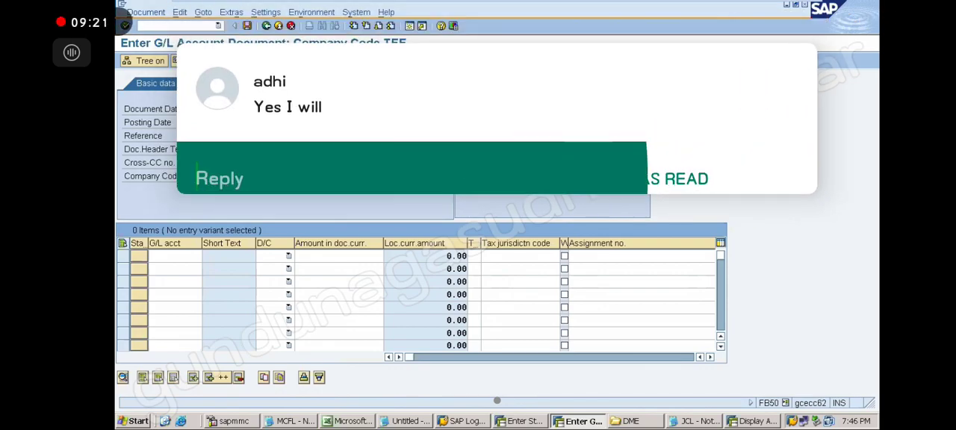
type("Kk")
key("Return")
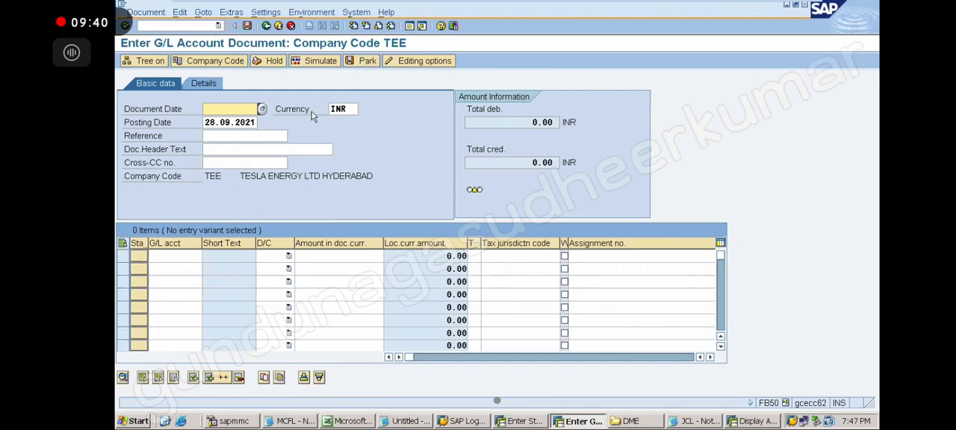
Set the document date to 28.09.2021 and enter a debit line of 320000 on RENT EXP AC, G/L account 400000.
left_click(219, 110)
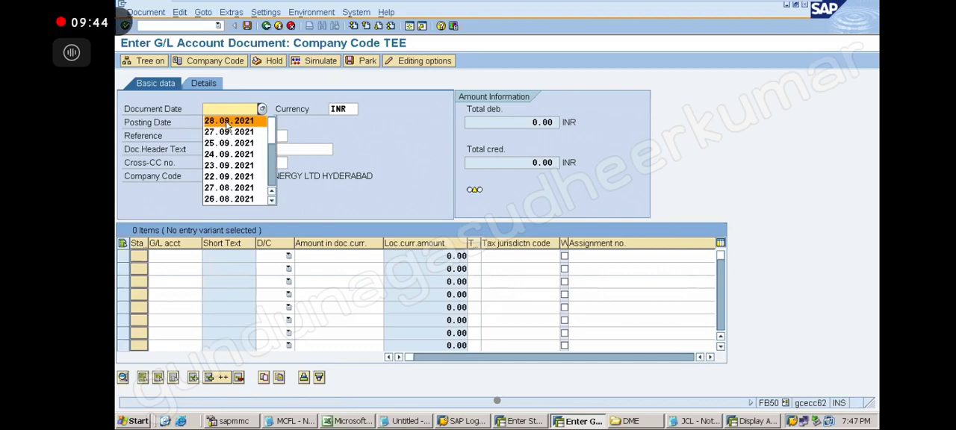
left_click(228, 122)
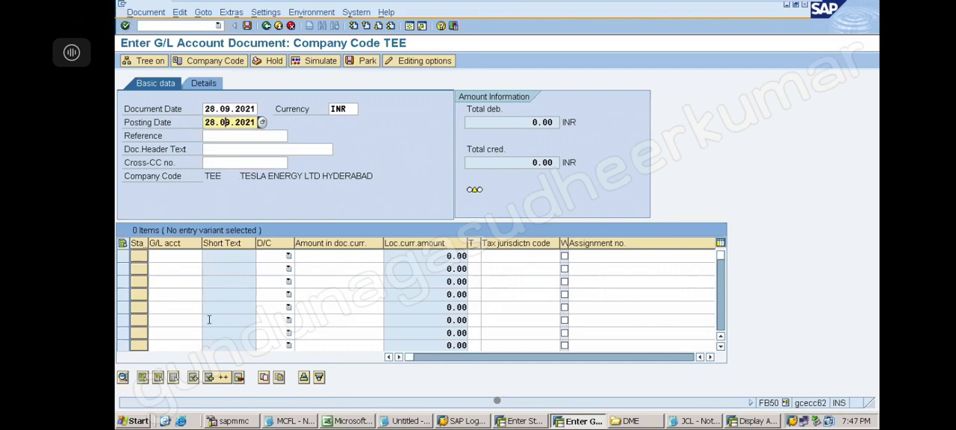
left_click(178, 259)
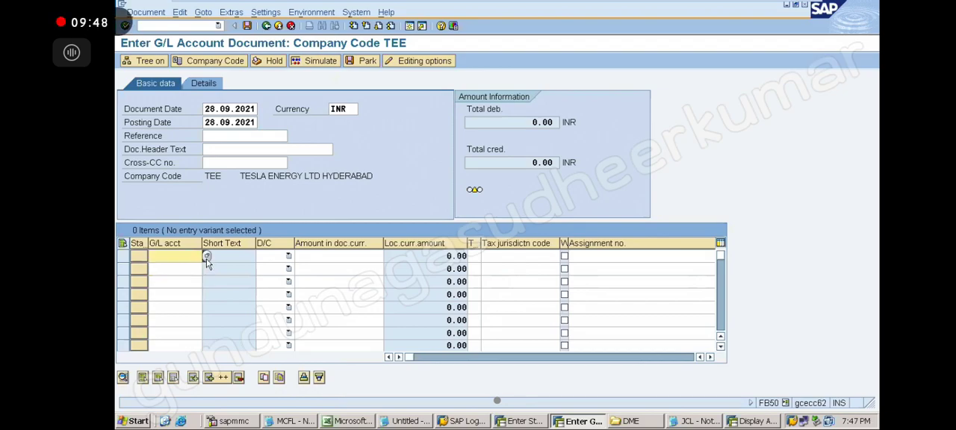
left_click(207, 257)
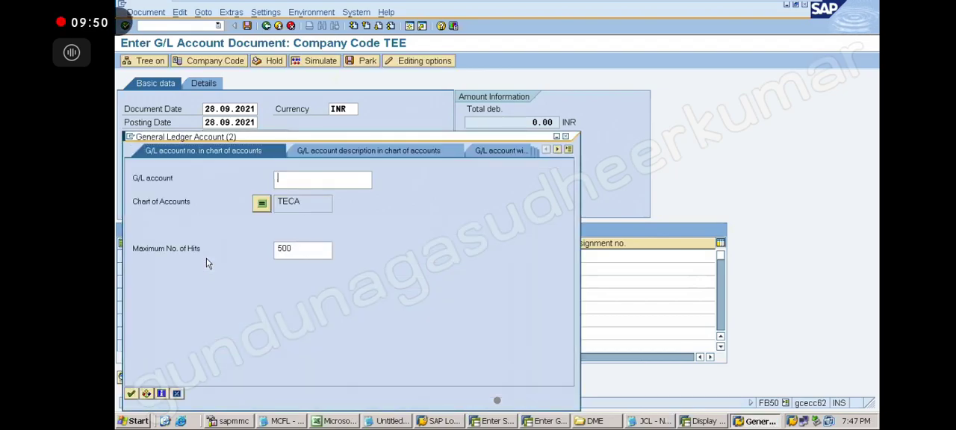
key("Return")
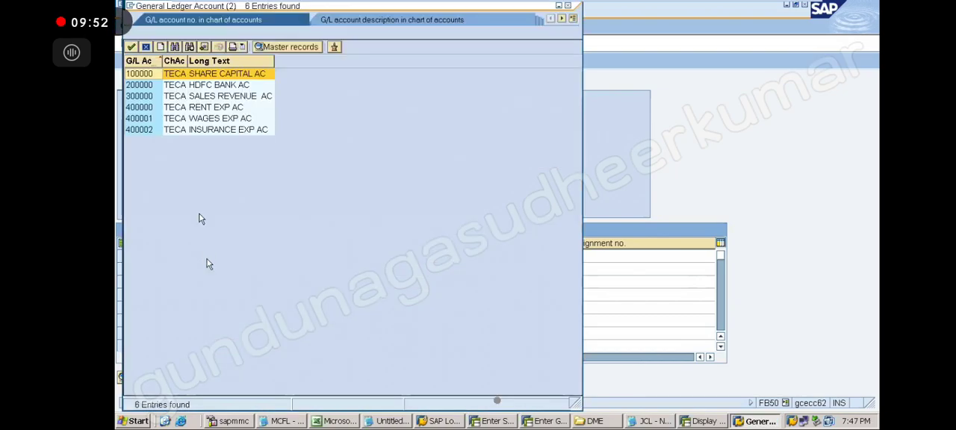
double_click(149, 108)
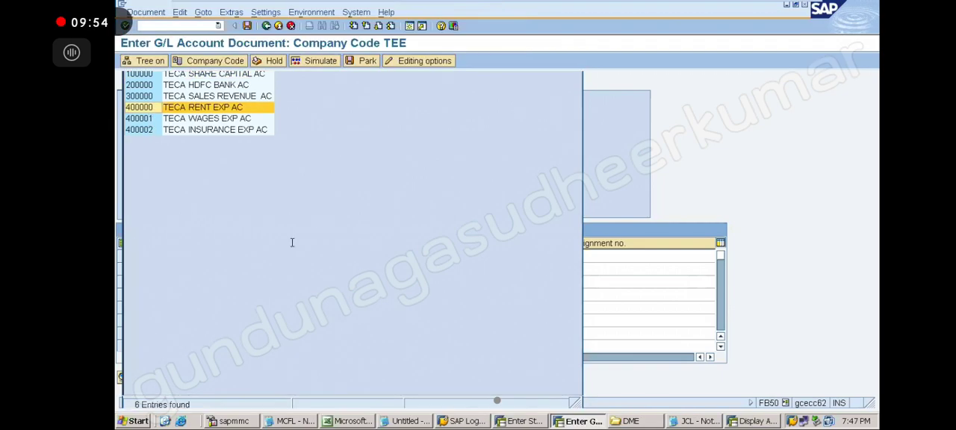
left_click(288, 258)
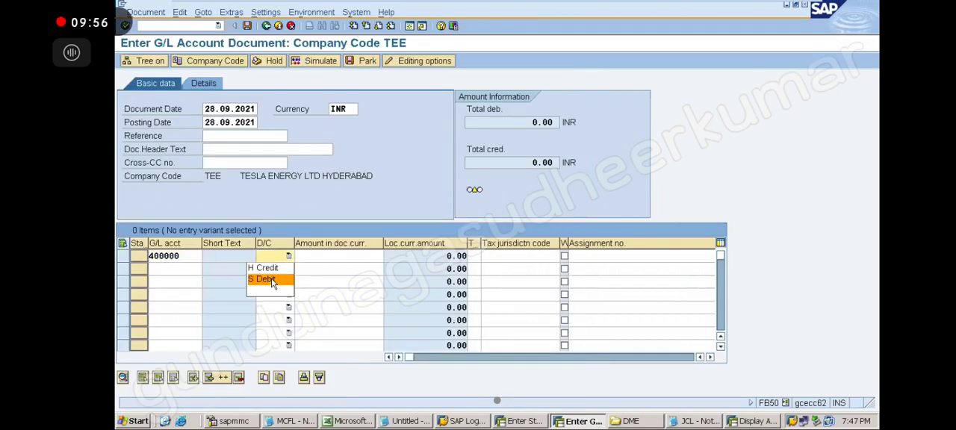
left_click(269, 279)
left_click(335, 254)
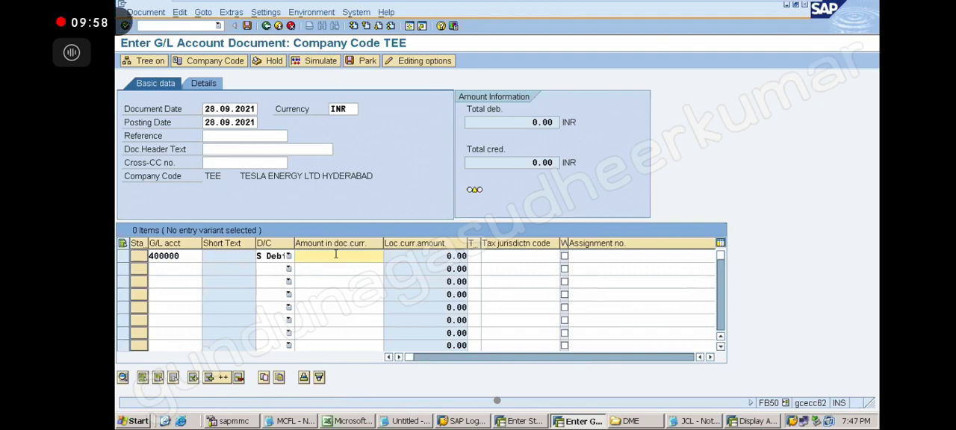
type("320000")
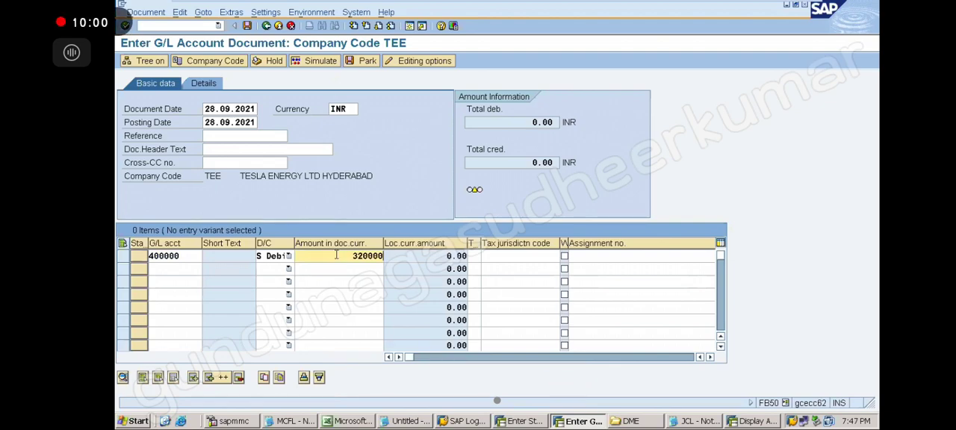
Add a credit line on G/L account 200000 with * as the amount and validate the line items.
left_click(189, 269)
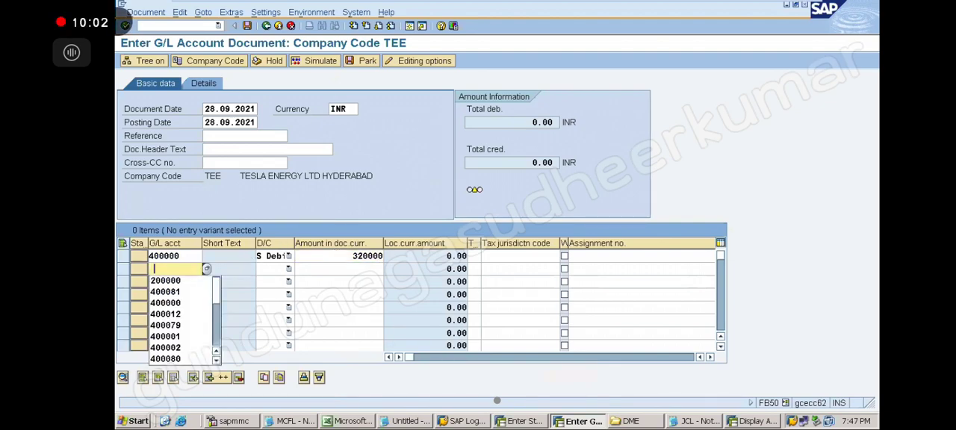
left_click(186, 280)
left_click(288, 269)
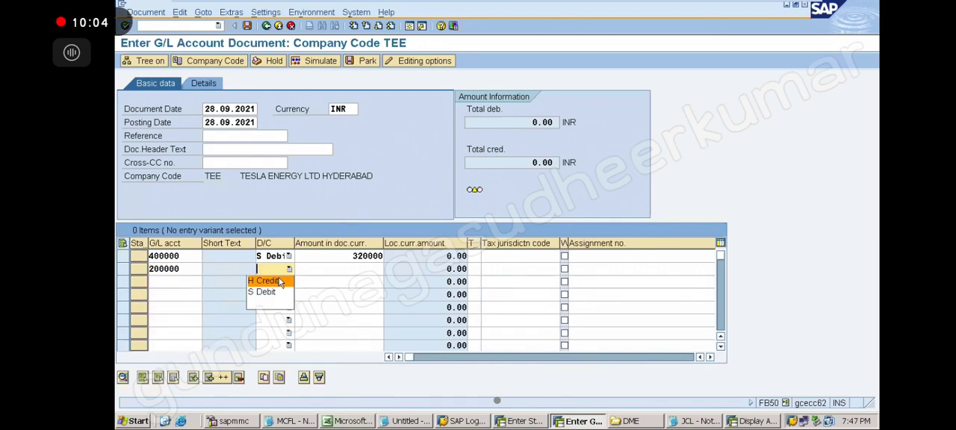
left_click(279, 280)
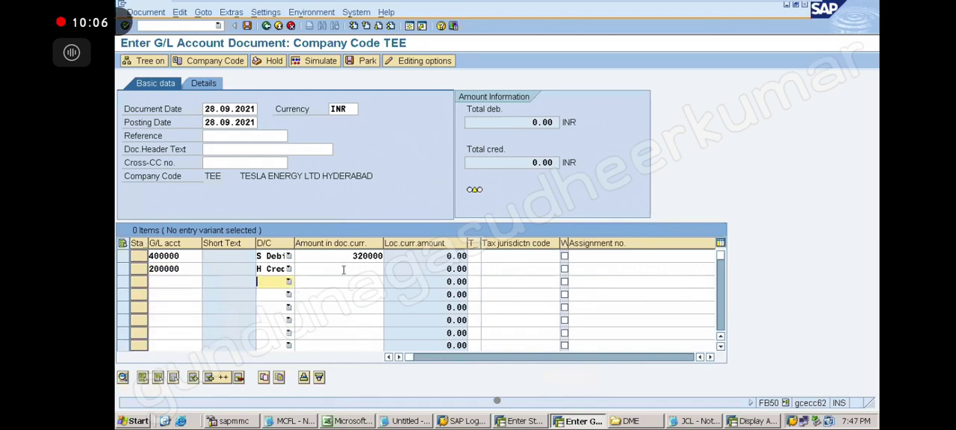
left_click(344, 270)
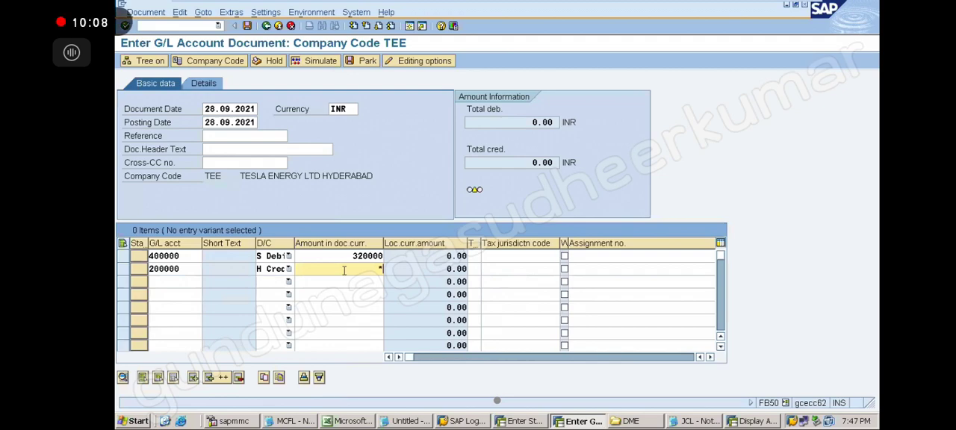
key("Return")
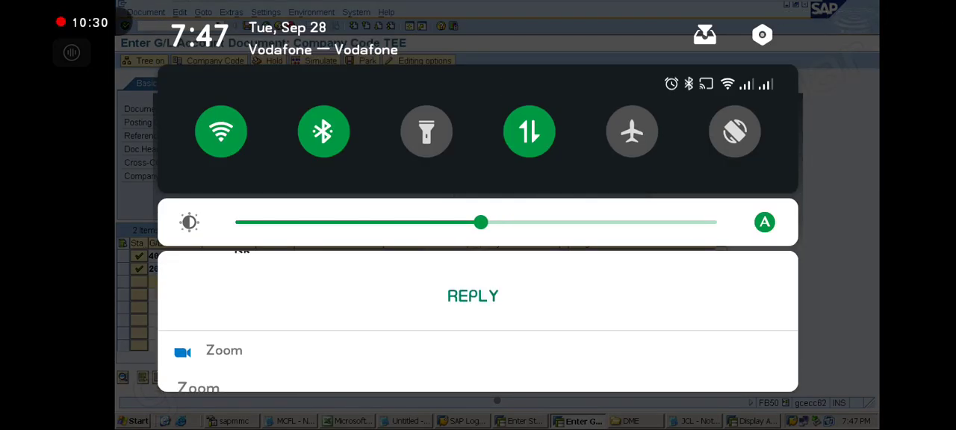
Reply "When" to the chat message in the phone's notifications and return to the G/L document entry.
left_click(473, 296)
type("W")
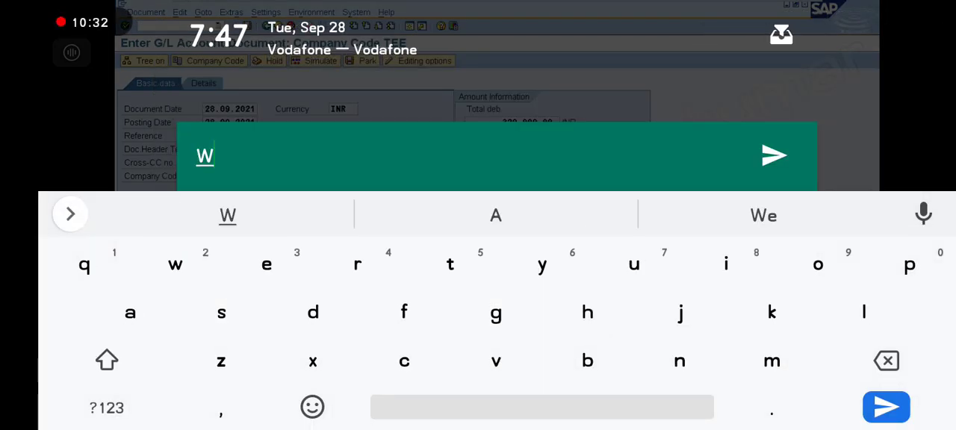
type("he")
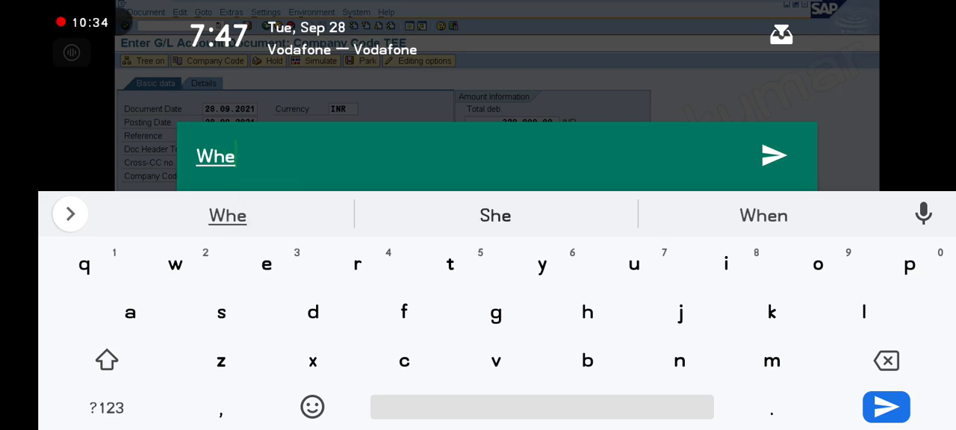
left_click(764, 215)
left_click(775, 155)
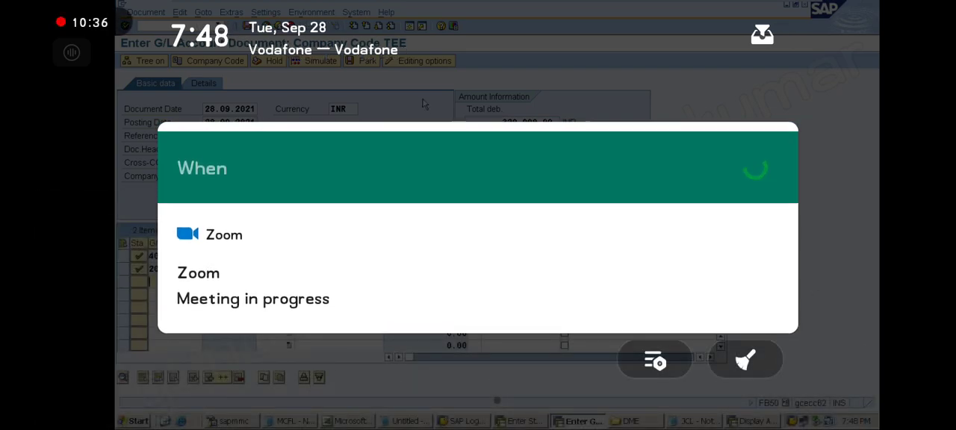
key("Escape")
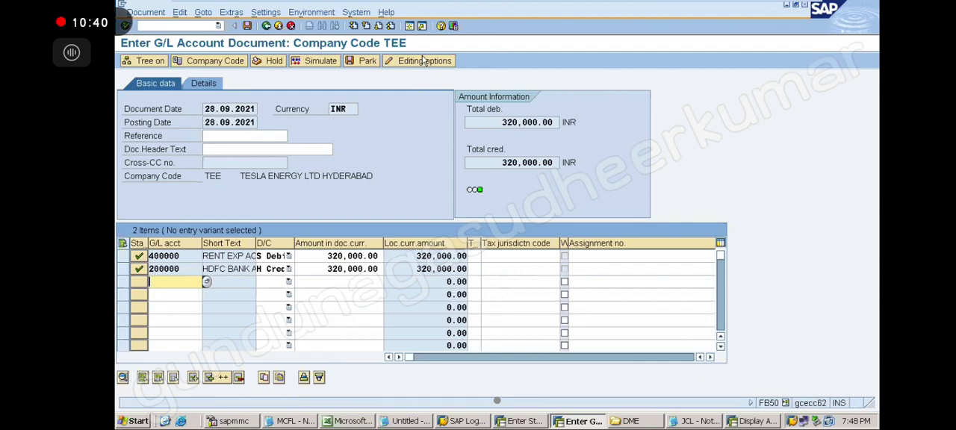
Park the G/L document, highlight the document number in the parking message's details, and close the details.
left_click(366, 63)
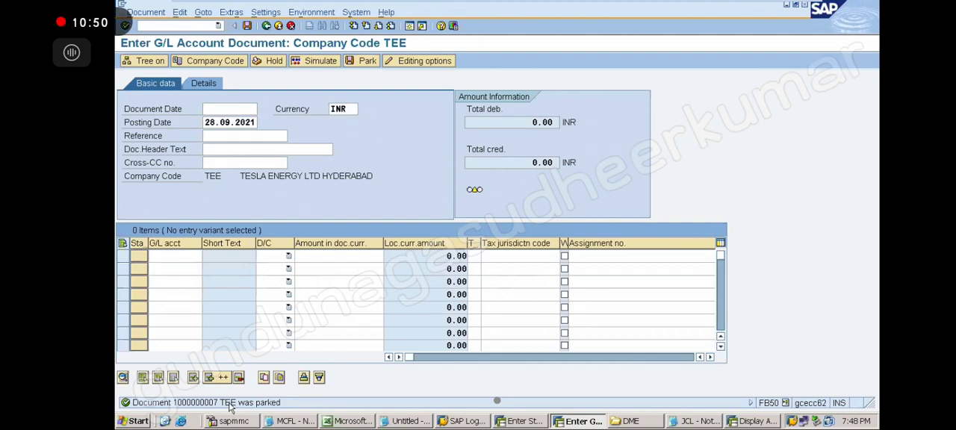
double_click(231, 404)
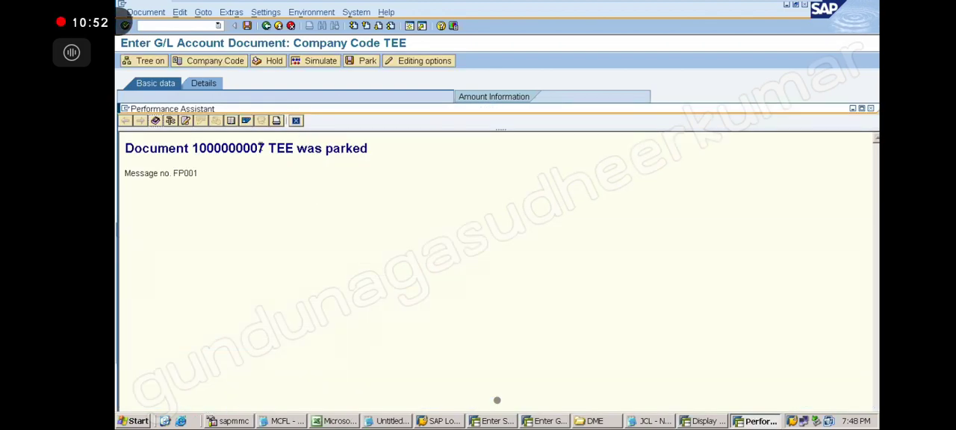
left_click_drag(263, 148, 199, 148)
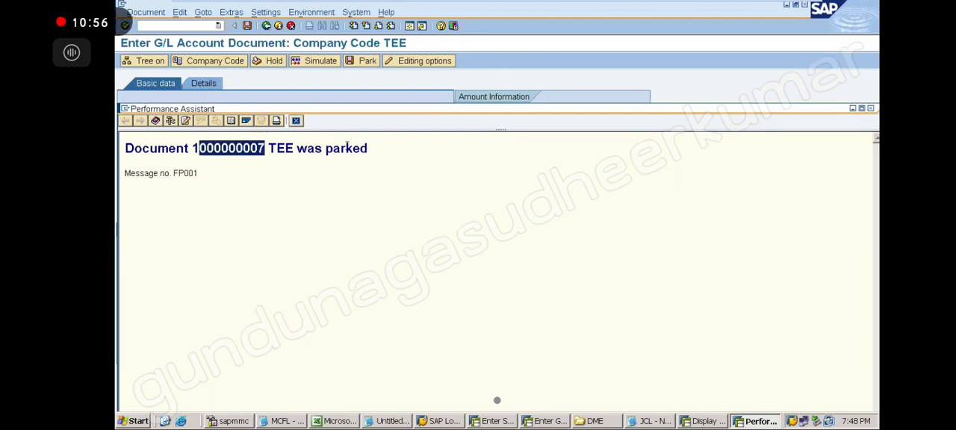
left_click(374, 153)
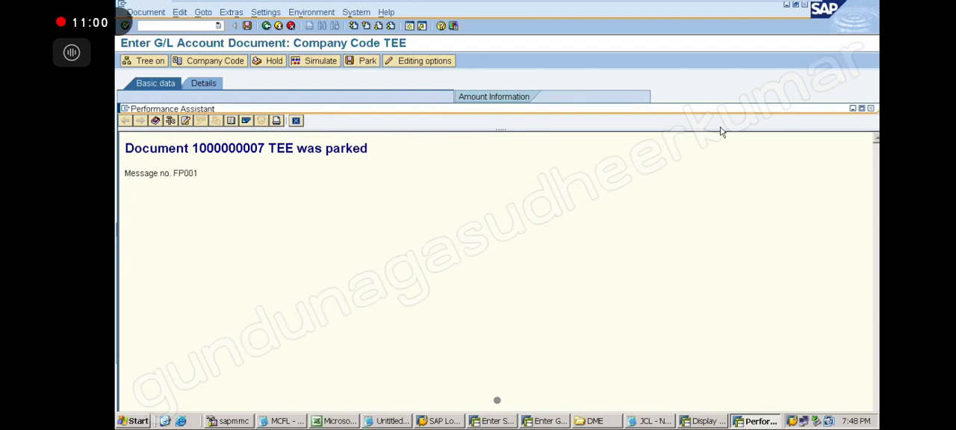
left_click(871, 109)
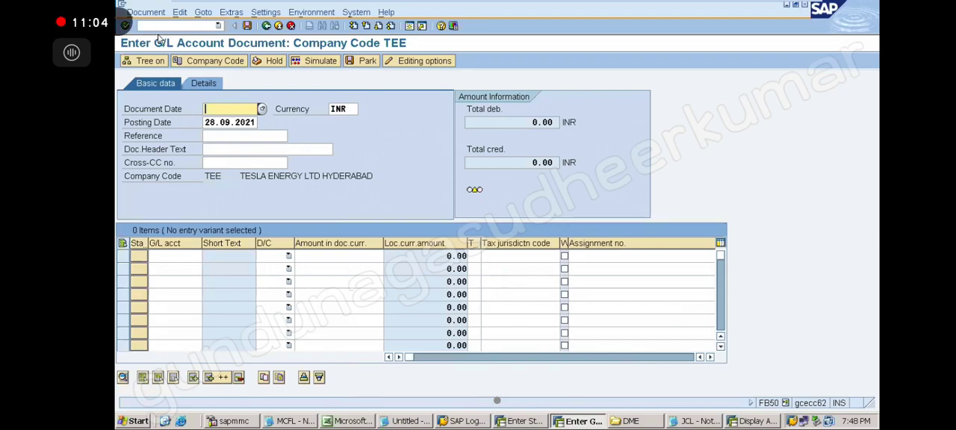
Show the tree in the G/L account document entry for company code TEE.
left_click(142, 60)
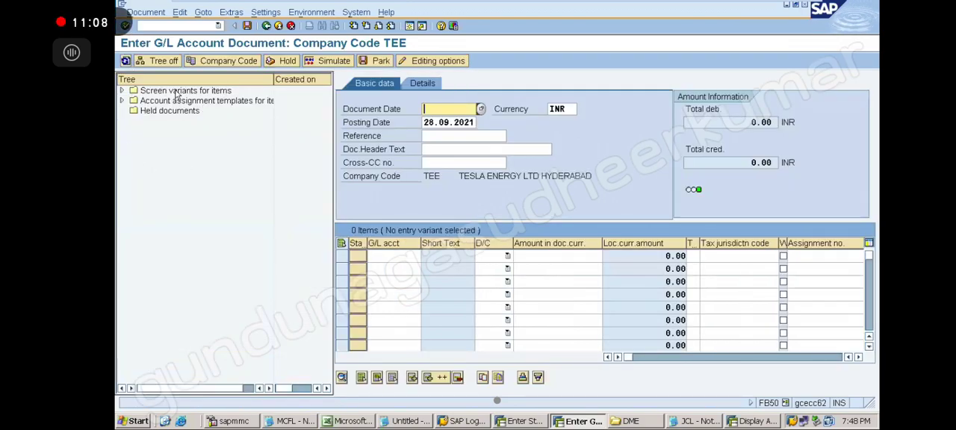
Hide the tree, go to transaction FV50, and open the parked G/L document from the tree's Parked documents folder.
left_click(159, 63)
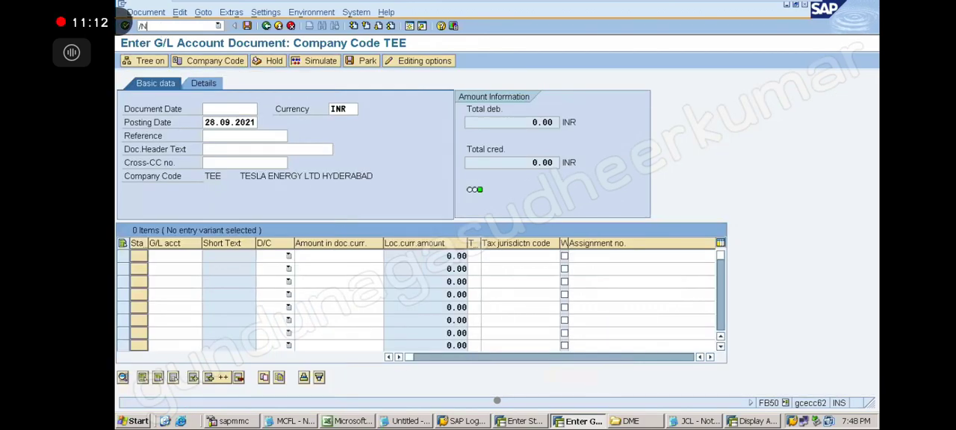
key("Return")
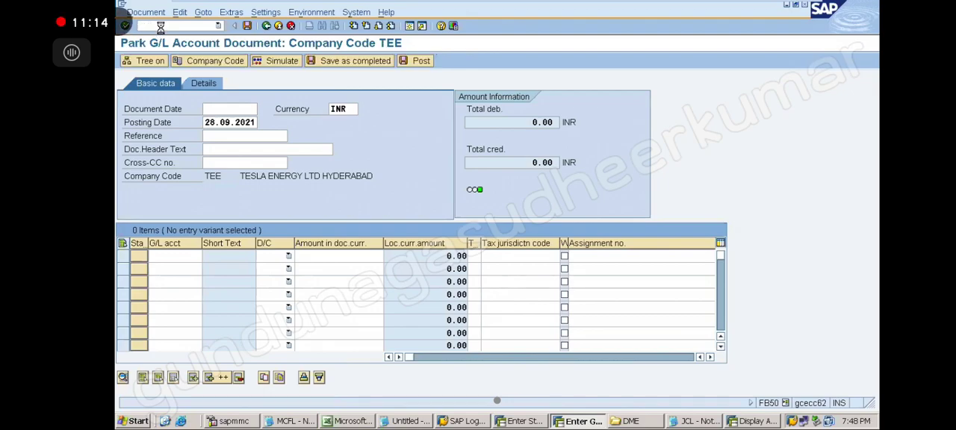
left_click(138, 64)
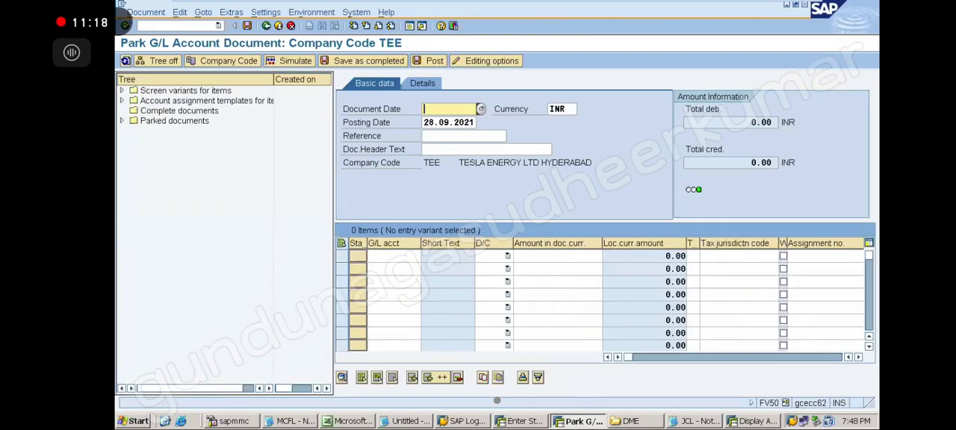
left_click(121, 121)
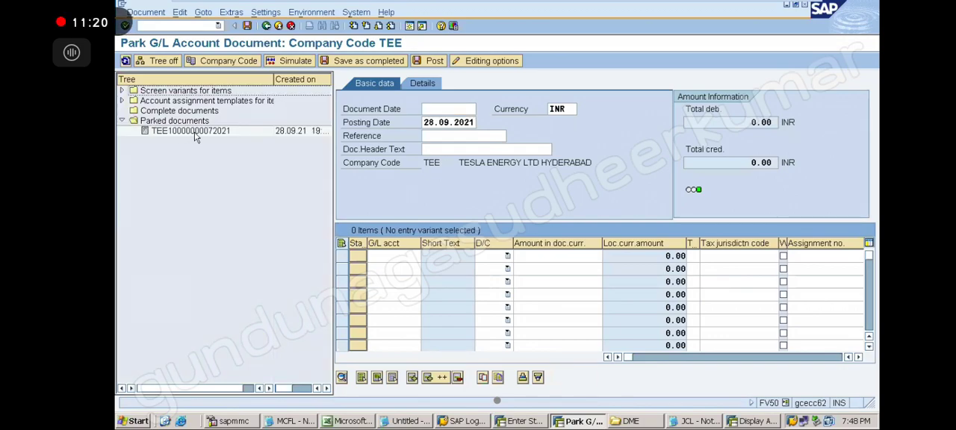
double_click(192, 131)
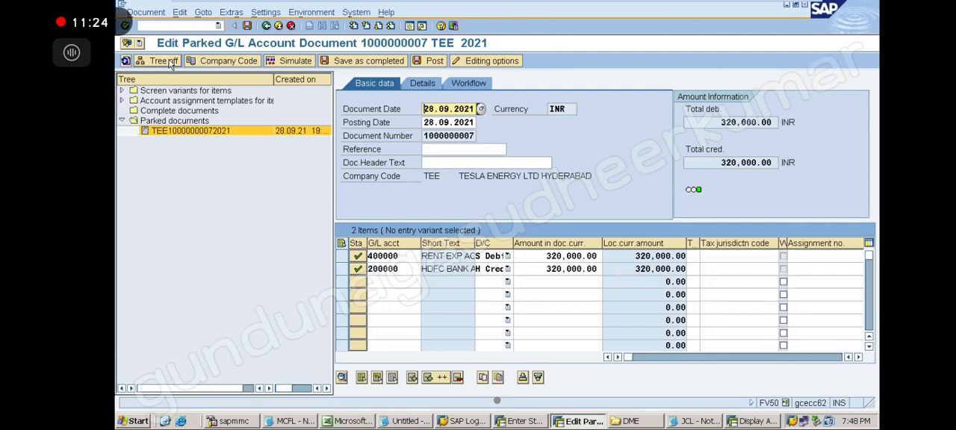
Review the document actions available for the parked G/L document, and toggle the tree, leaving it hidden.
left_click(147, 13)
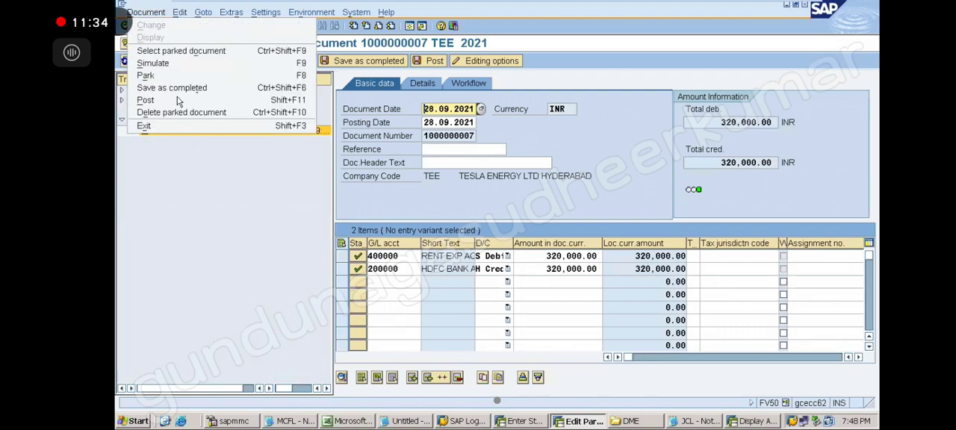
left_click(229, 207)
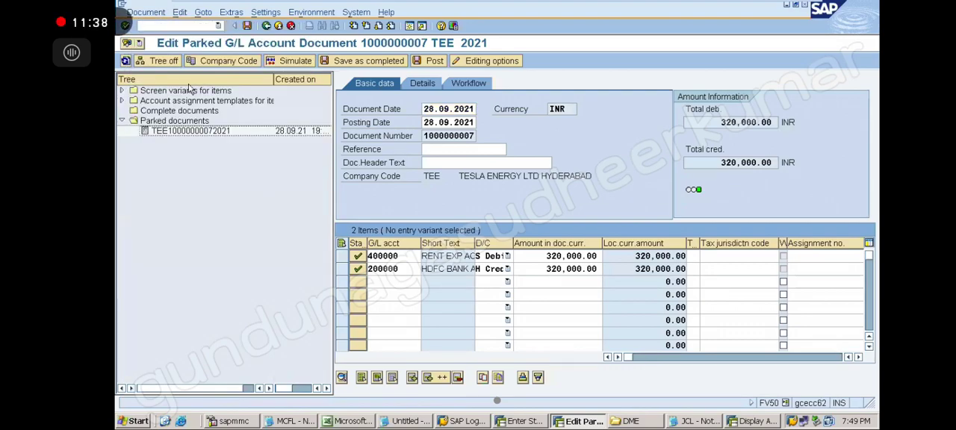
left_click(166, 61)
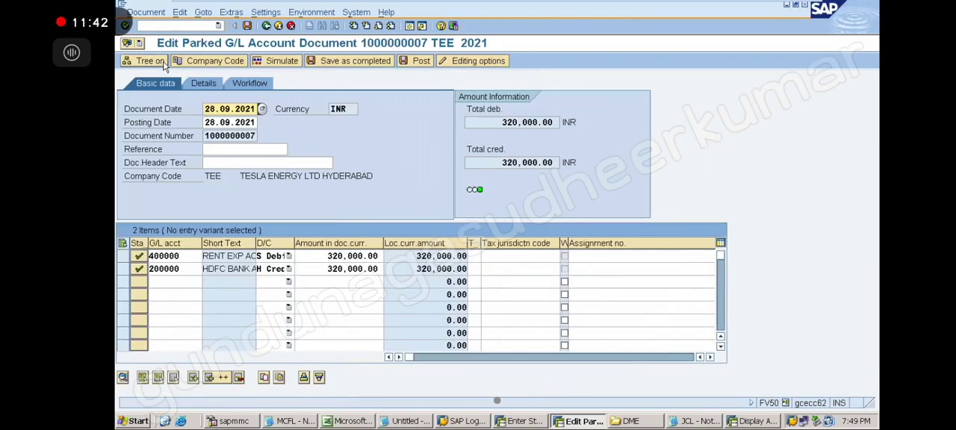
left_click(149, 62)
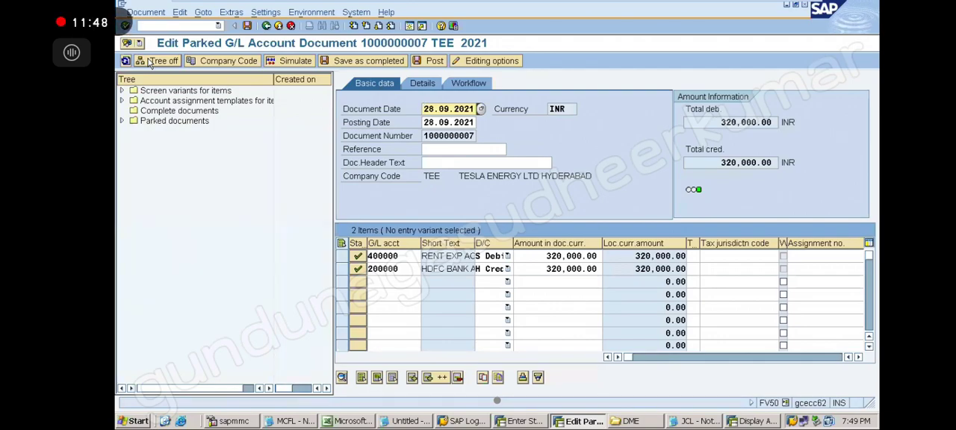
left_click(150, 63)
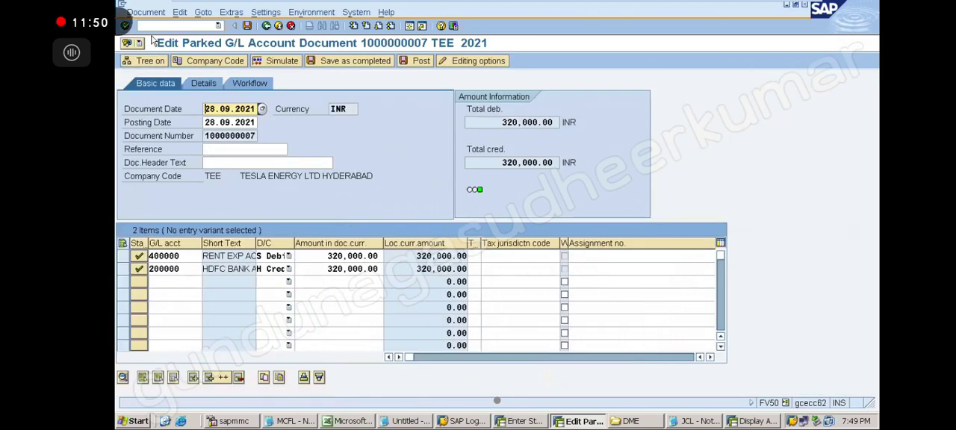
Go to transaction OBA7 for the document types overview.
left_click(150, 27)
type("/NOB")
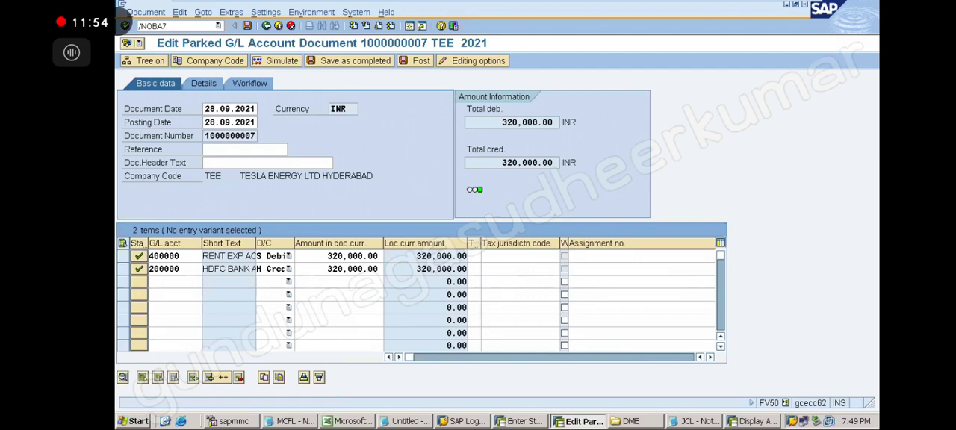
type("A7")
key("Return")
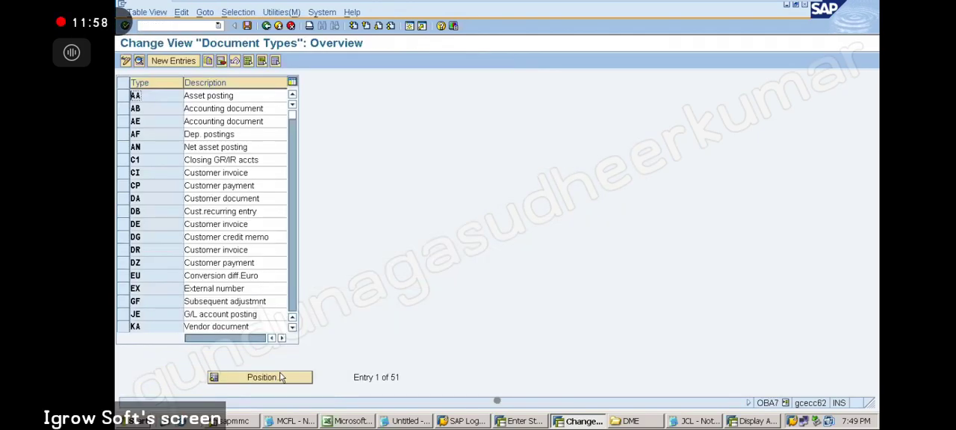
Position the document types list at type SA and open its details.
left_click(283, 377)
type("S")
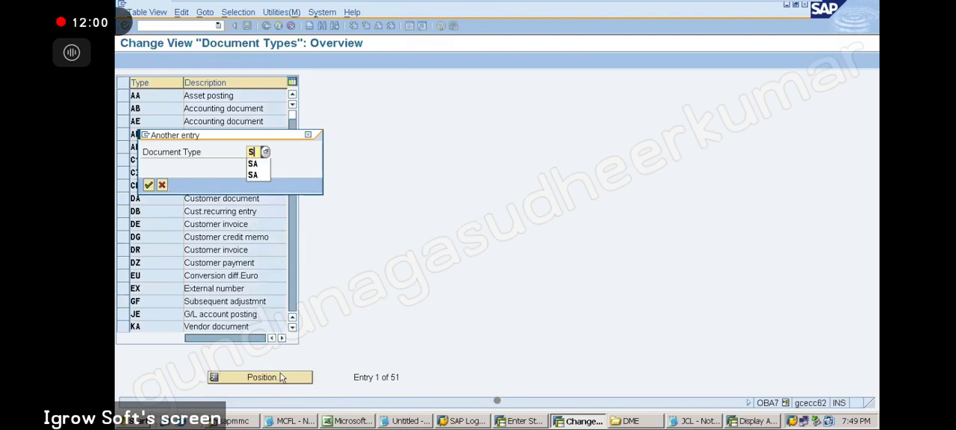
type("A")
key("Return")
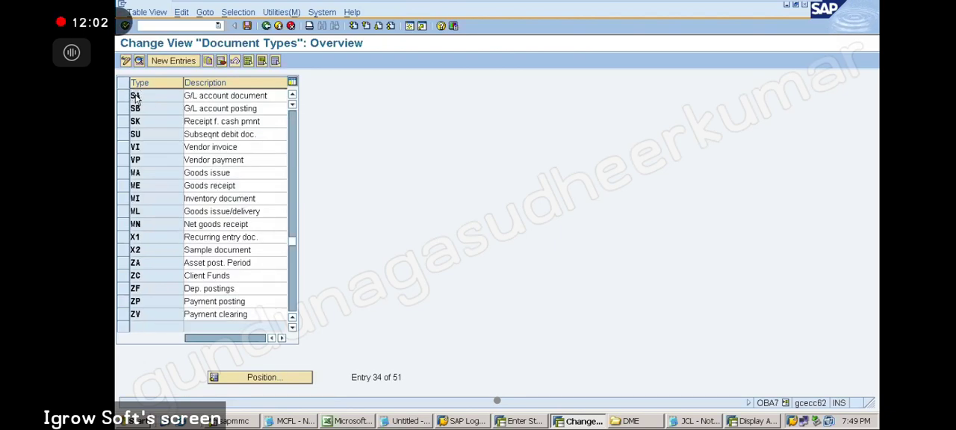
double_click(135, 97)
Toggle the Reference number and Document header text requirements for type SA, leaving both cleared, and return to the document types overview.
left_click(126, 378)
left_click(126, 391)
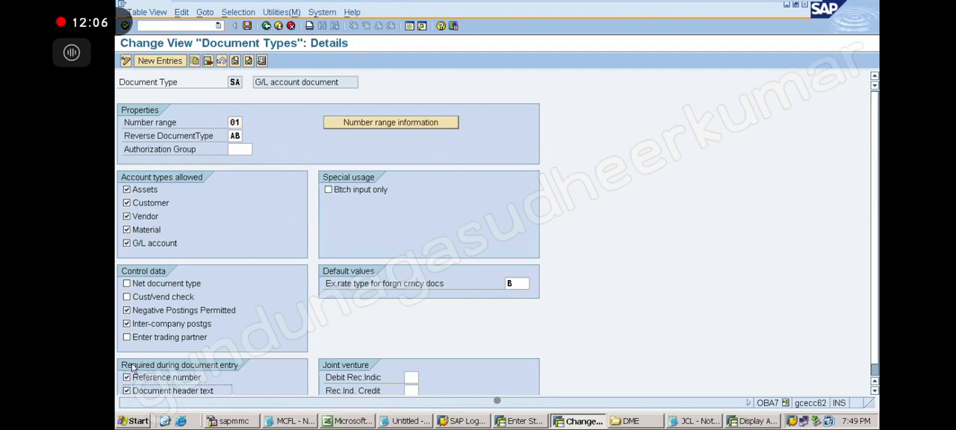
left_click(127, 378)
left_click(126, 392)
left_click(267, 26)
Reply "Kk, enjoy the class" to the chat message in the phone's notification.
left_click(220, 178)
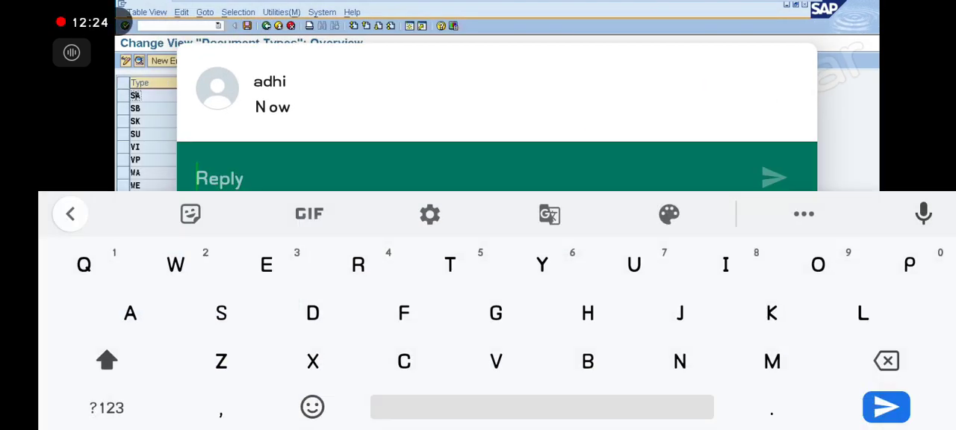
type("Kk")
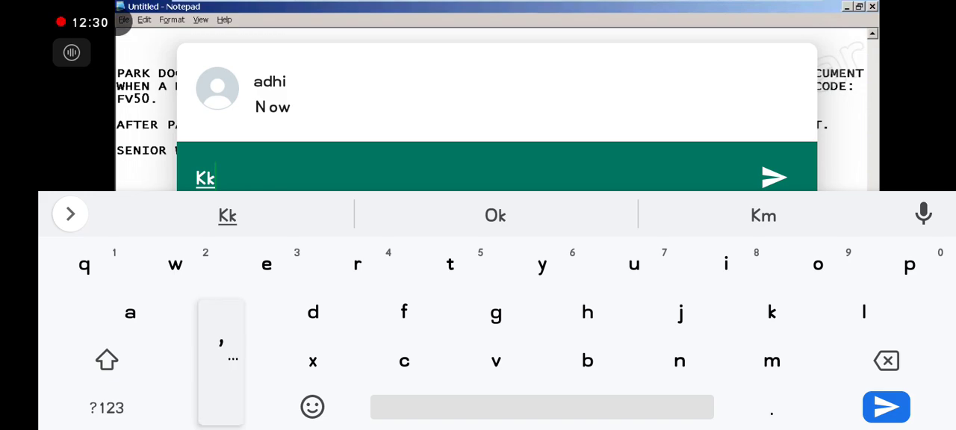
type(", e")
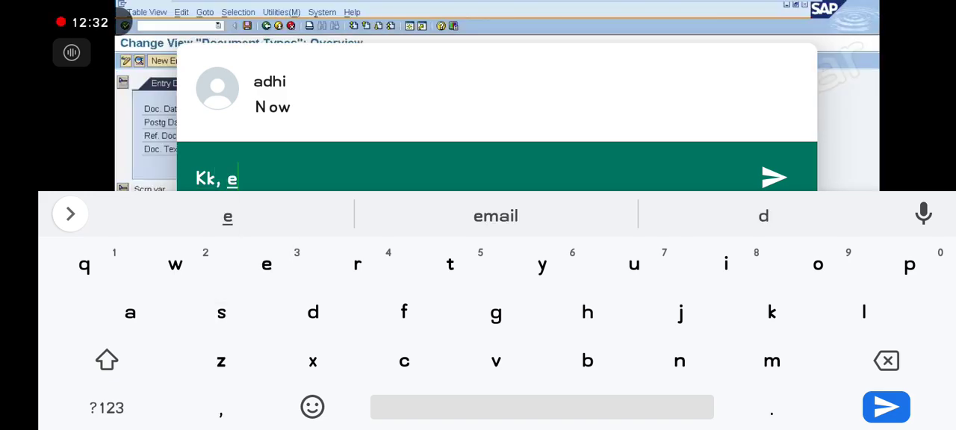
type("njoy")
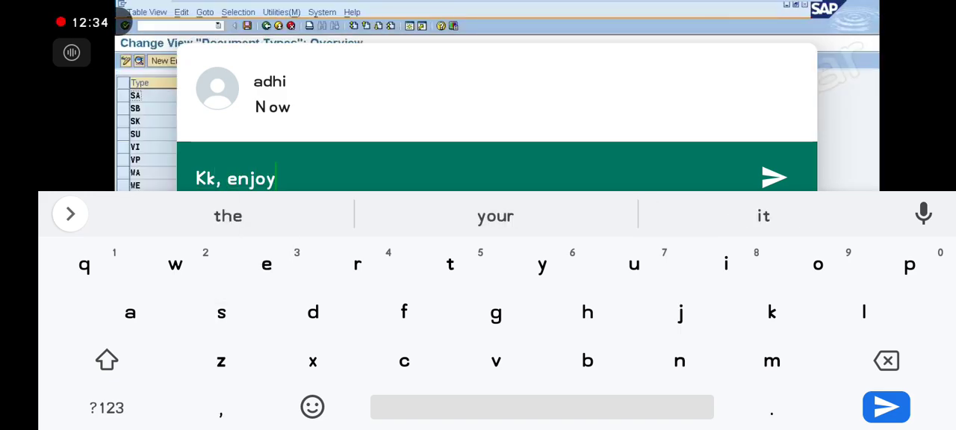
type(" the")
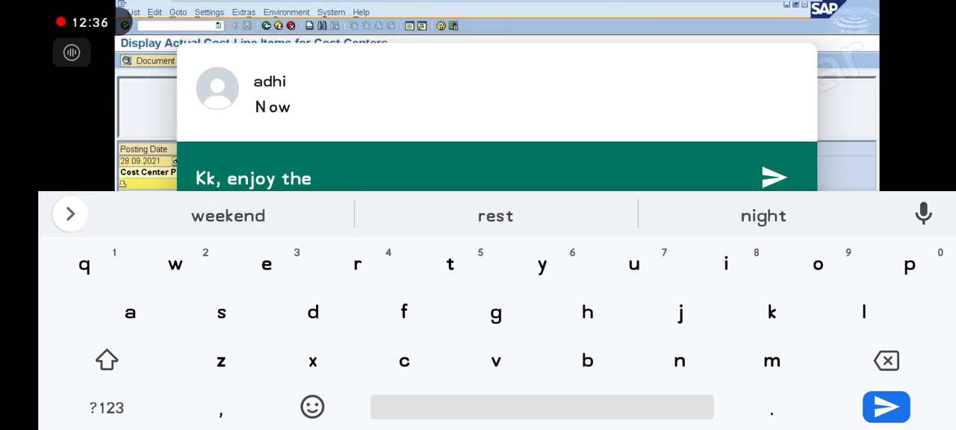
type(" cl")
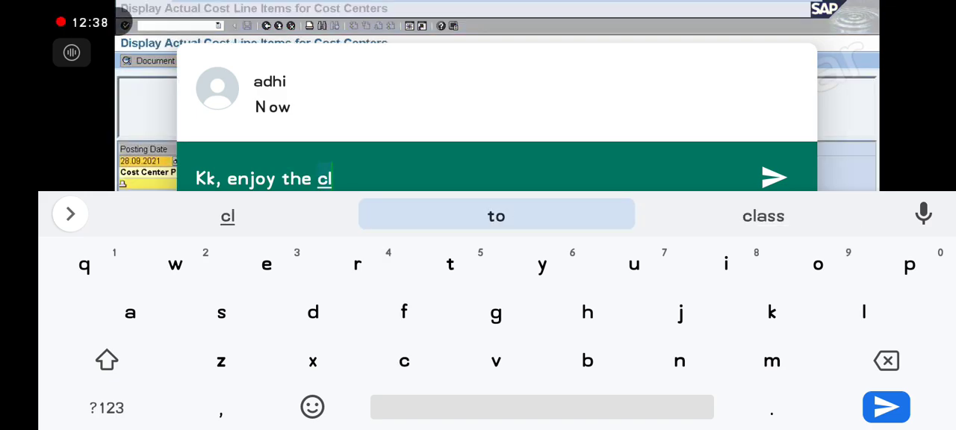
left_click(764, 216)
left_click(775, 177)
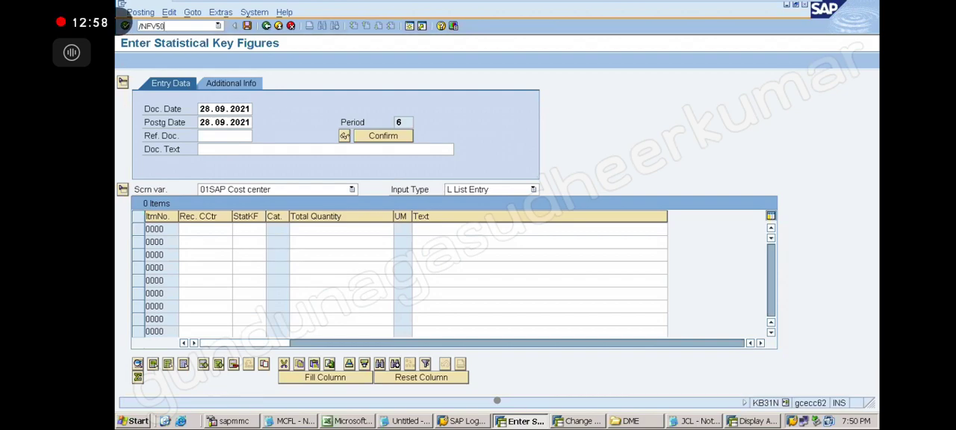
Go to transaction FV50 in the Enter Statistical Key Figures session, open the parked G/L document from the tree, and hide the tree.
key("Return")
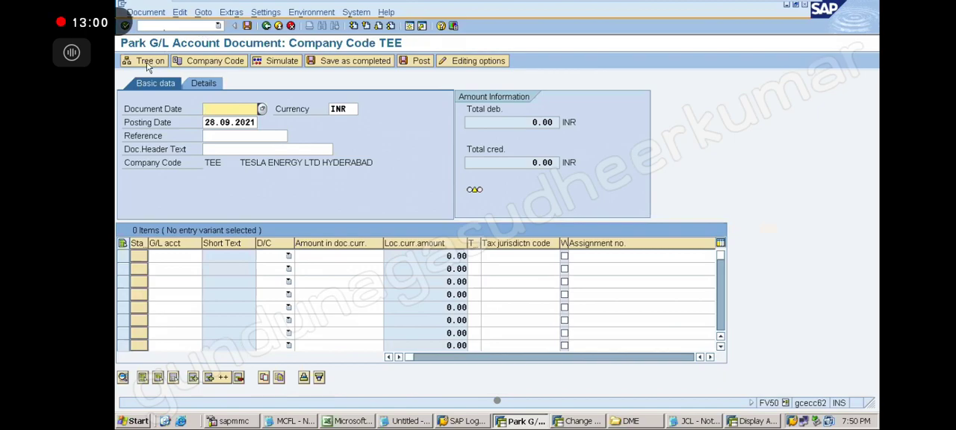
left_click(148, 65)
left_click(123, 121)
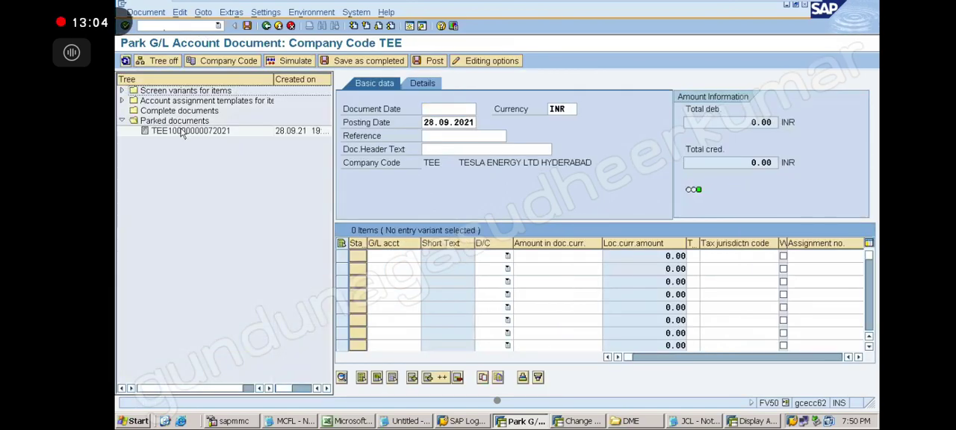
double_click(183, 131)
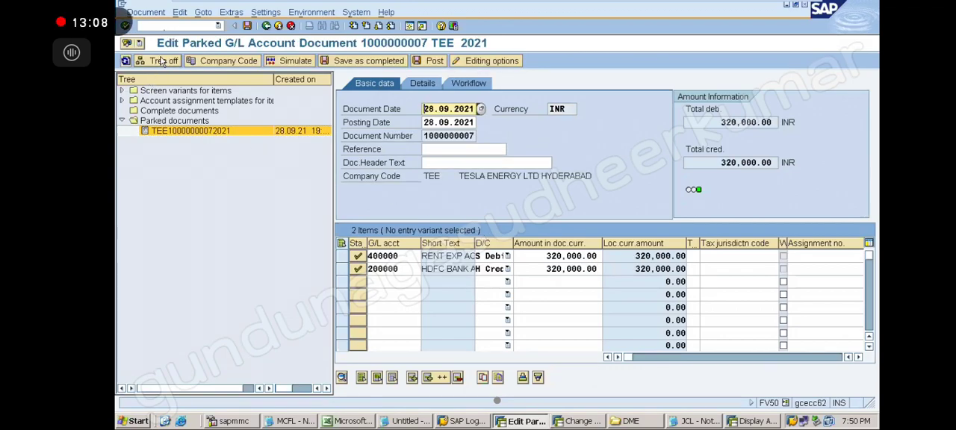
left_click(161, 61)
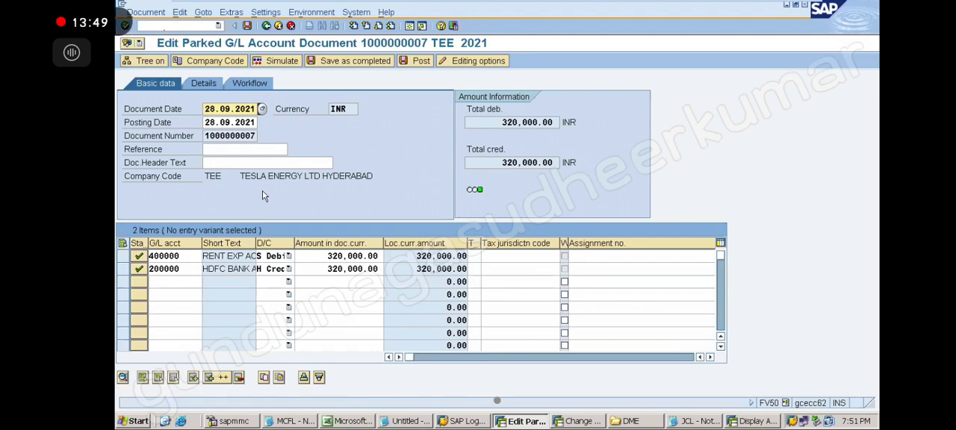
Set the amounts of the 400000 debit and 200000 credit lines to 310,000.00 and save the parked document.
left_click(337, 256)
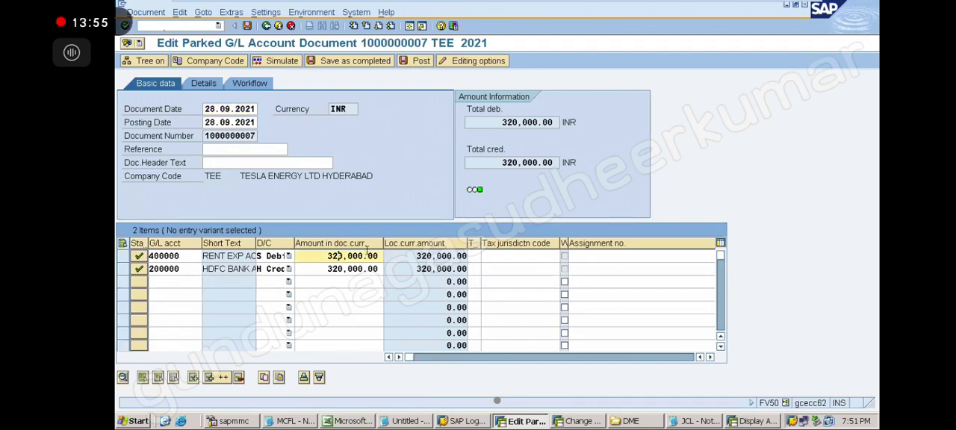
key("BackSpace")
type("1")
left_click(337, 269)
key("BackSpace")
type("1")
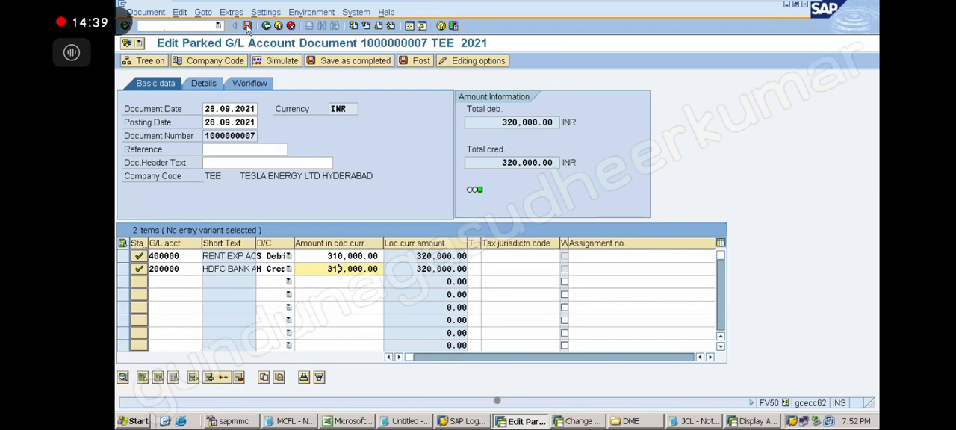
left_click(247, 26)
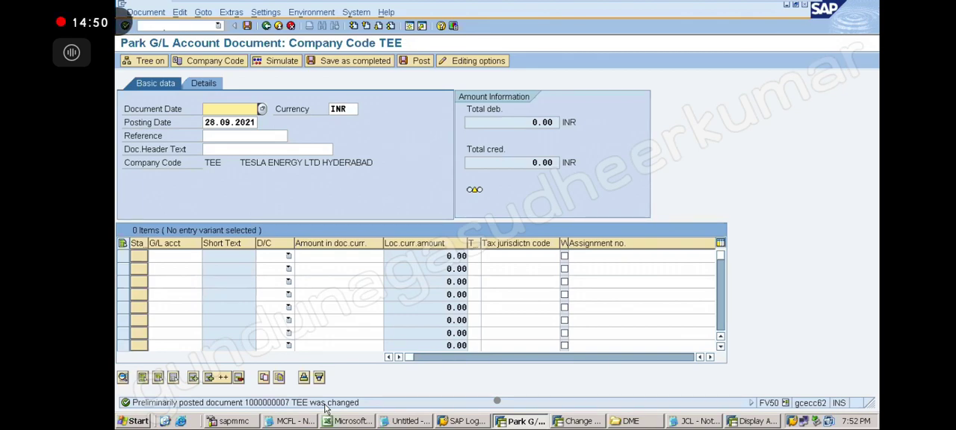
Show the tree and reopen the changed parked document from the Parked documents folder.
left_click(134, 65)
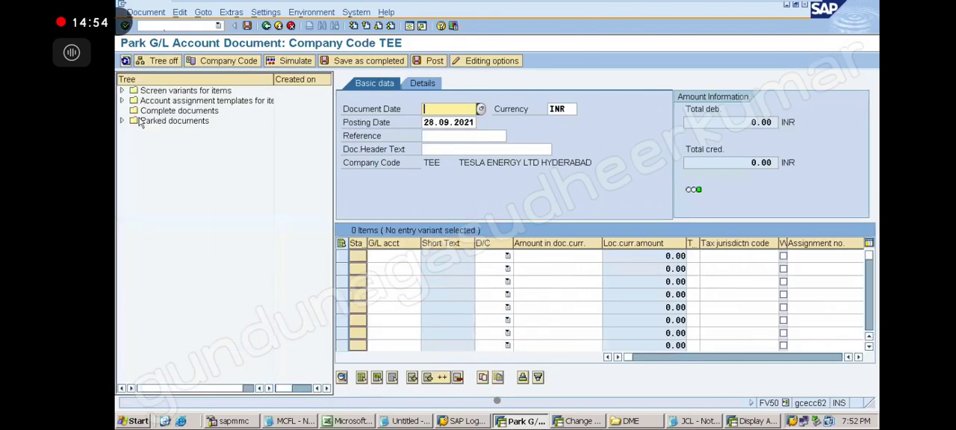
left_click(122, 122)
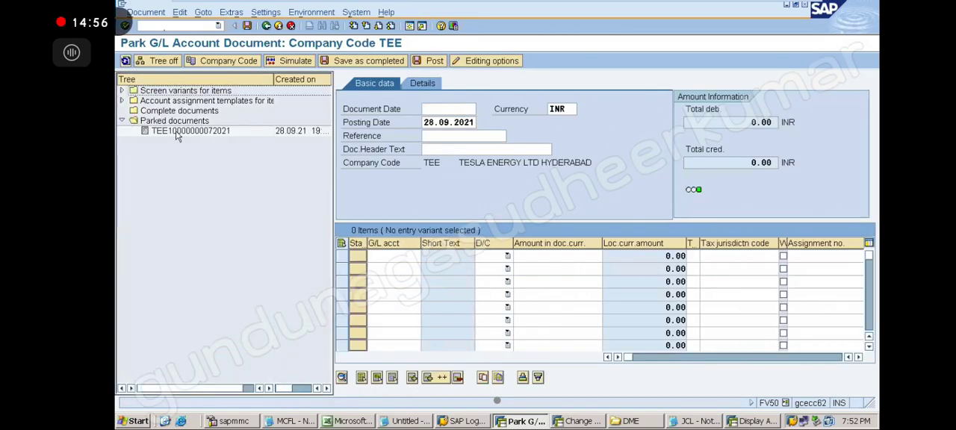
left_click(178, 132)
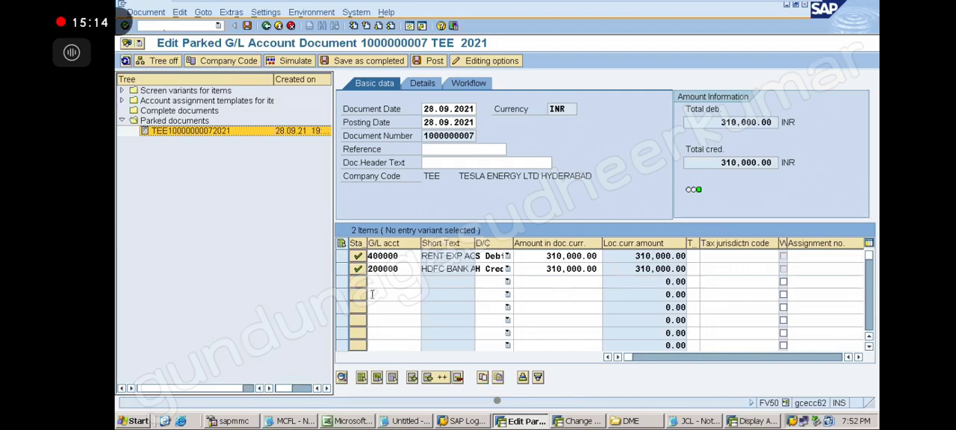
Switch to the untitled Notepad notes and add the line "JUNIOR AC: 100000" below the park document text.
left_click(410, 421)
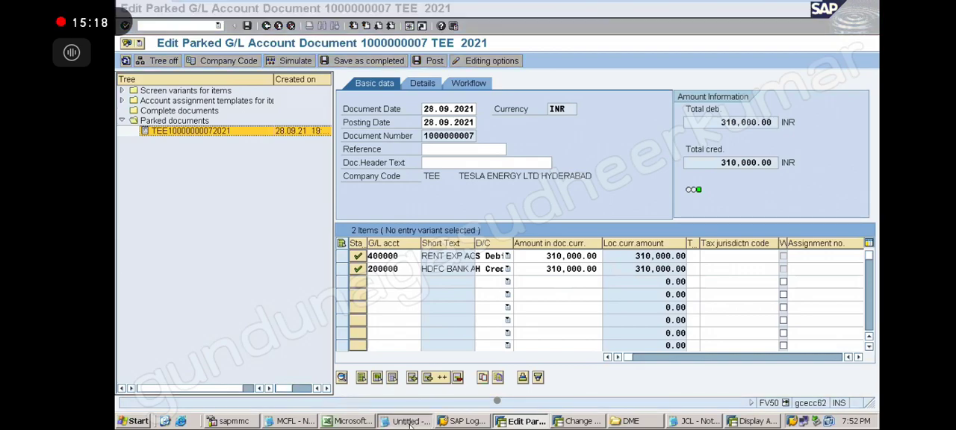
key("Return")
type("JUNIOR AC")
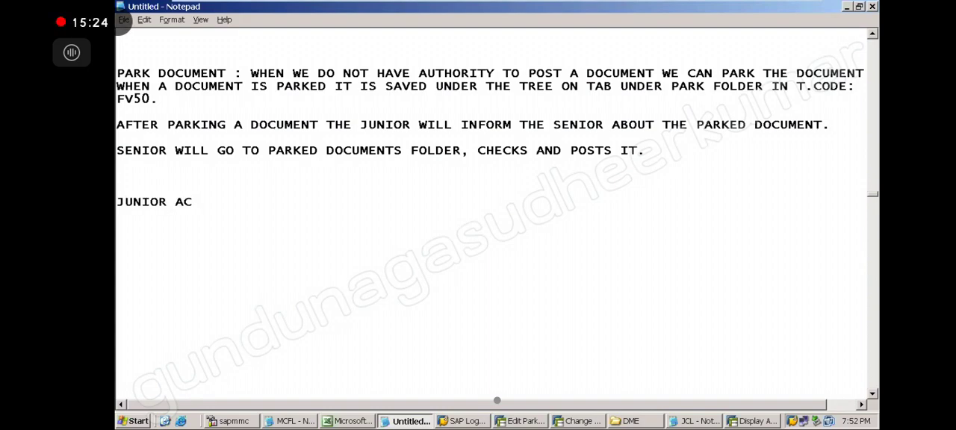
type(": 100000")
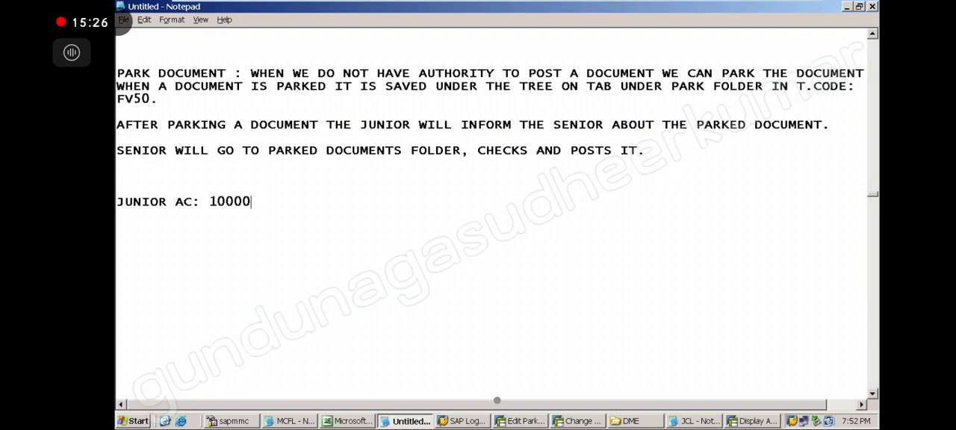
key("Return")
key("Return")
Add the line "SR ACCOUNTANT : 300000" to the posting limit notes.
type("SR ACCOU")
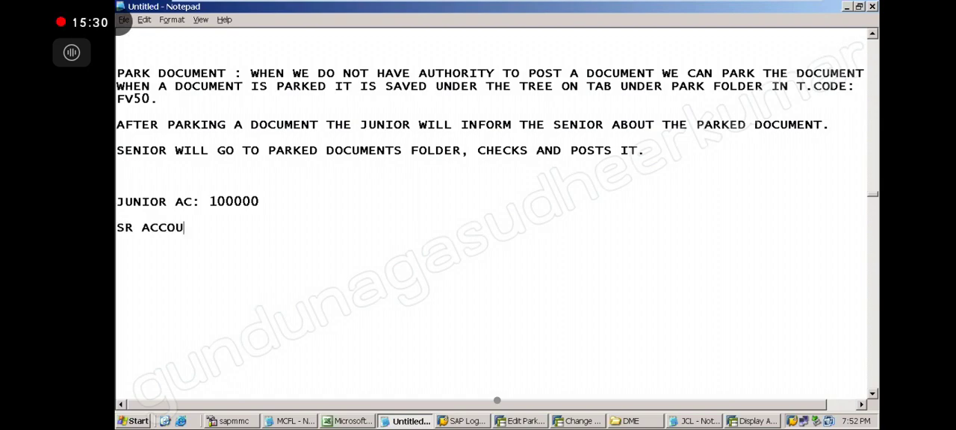
type("NTANT : 300000")
key("Return")
key("Return")
Add the line "CHIEF ACCOUNTANT : 500000" at the end of the posting limit notes.
type("CHEIF")
key("BackSpace")
key("BackSpace")
key("BackSpace")
type("IEF ACCOUNTANT : 500000")
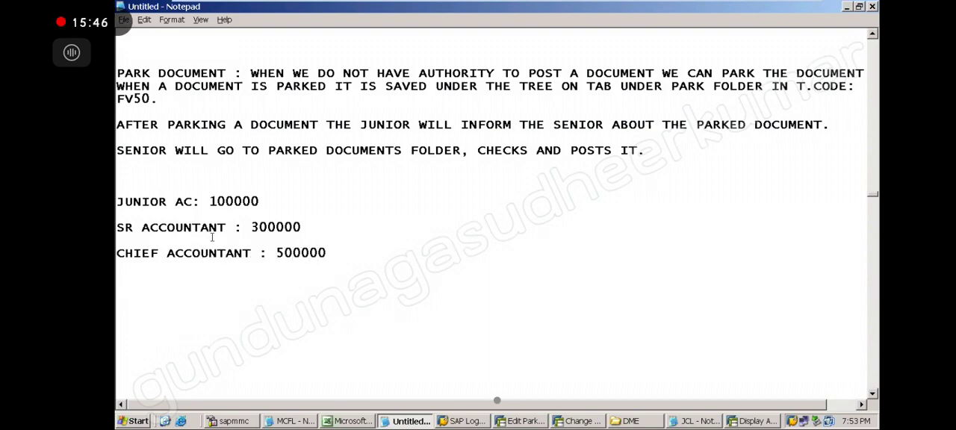
Compare the parked document in SAP with the posting limit notes and try to save the unchanged document again.
left_click(535, 423)
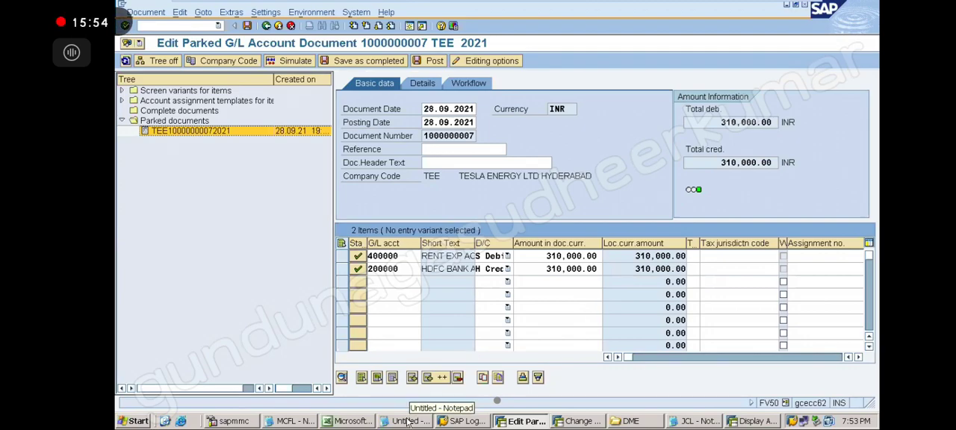
left_click(408, 423)
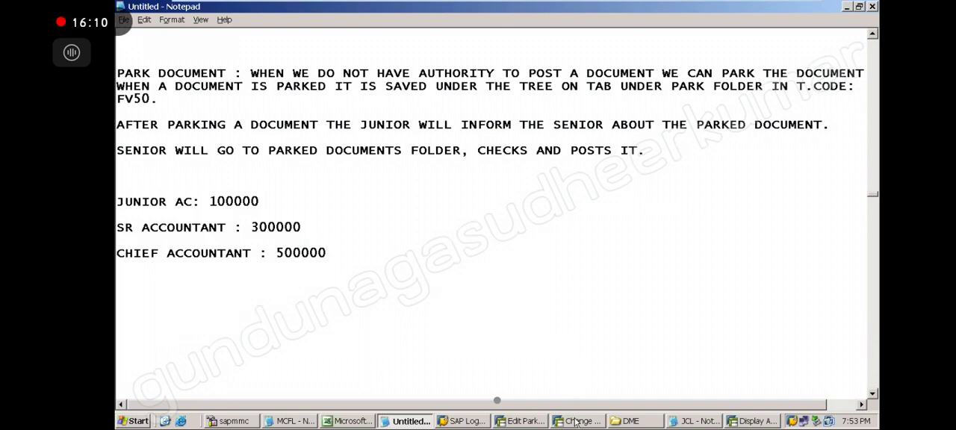
left_click(535, 423)
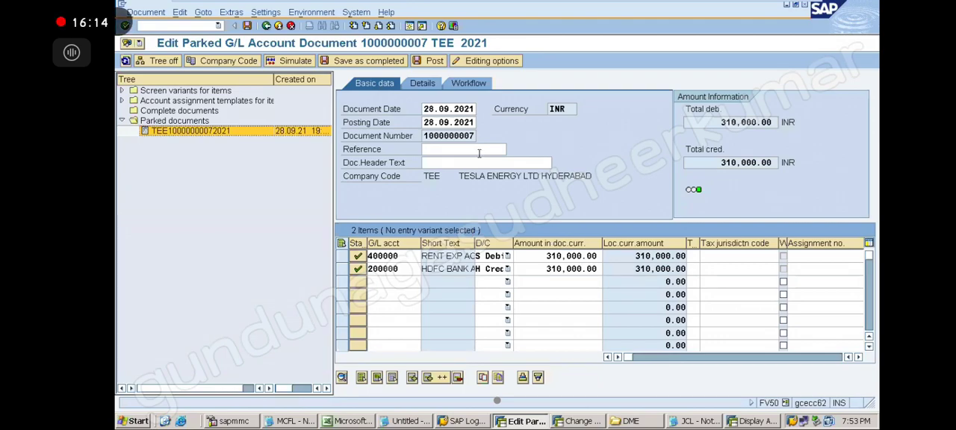
left_click(247, 26)
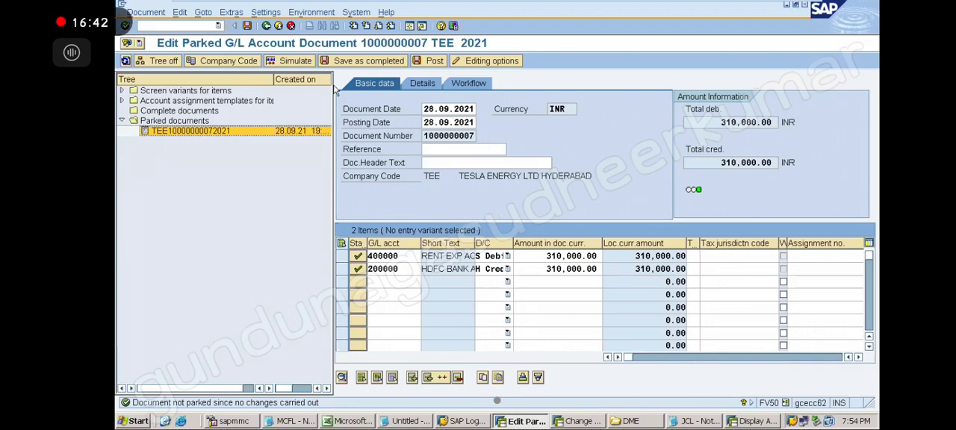
left_click(246, 27)
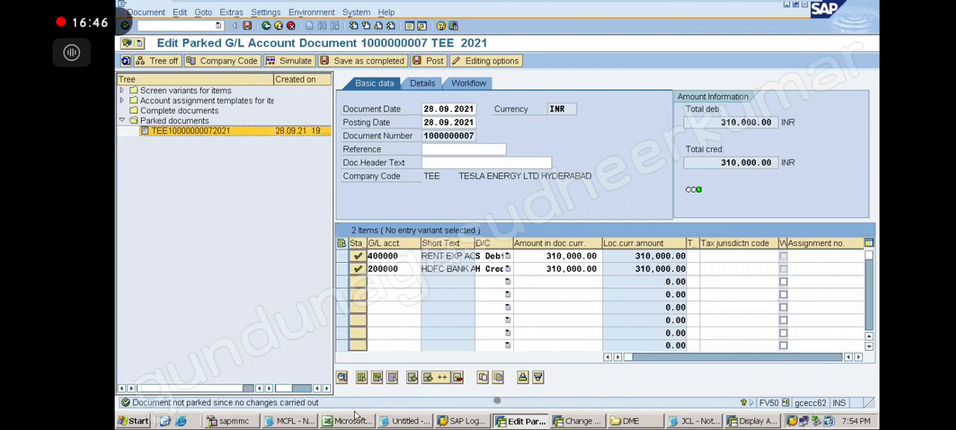
Review the posting limits in the untitled Notepad notes and return to the parked document in SAP.
left_click(299, 423)
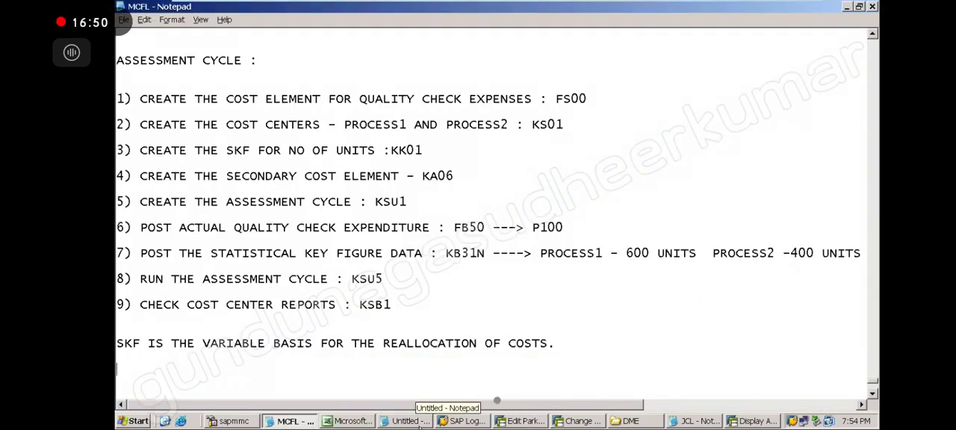
left_click(408, 422)
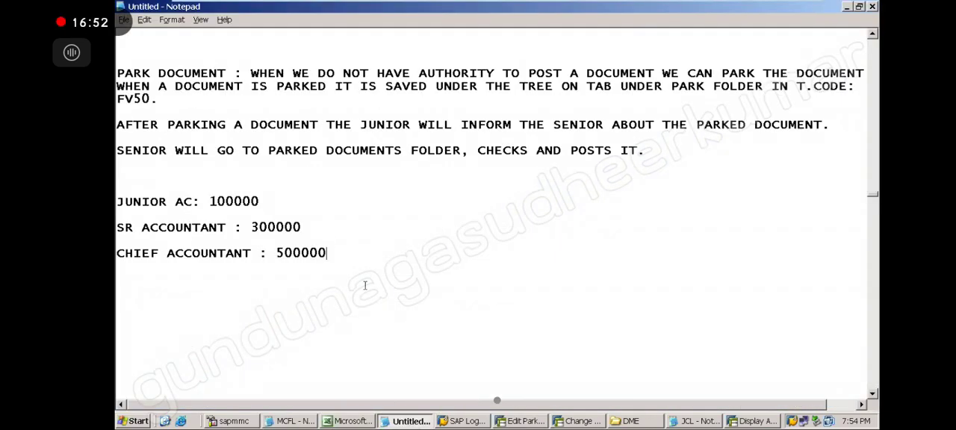
left_click(525, 421)
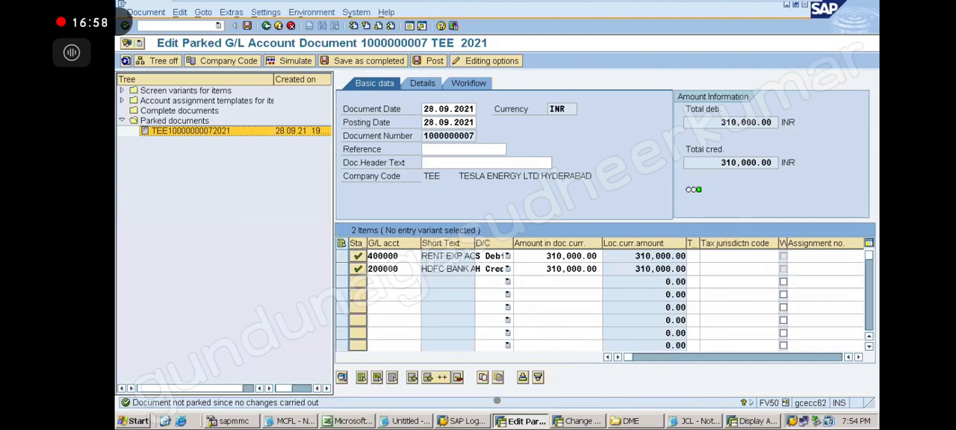
Reopen the parked document from the Parked documents folder and save it as completed.
left_click(122, 121)
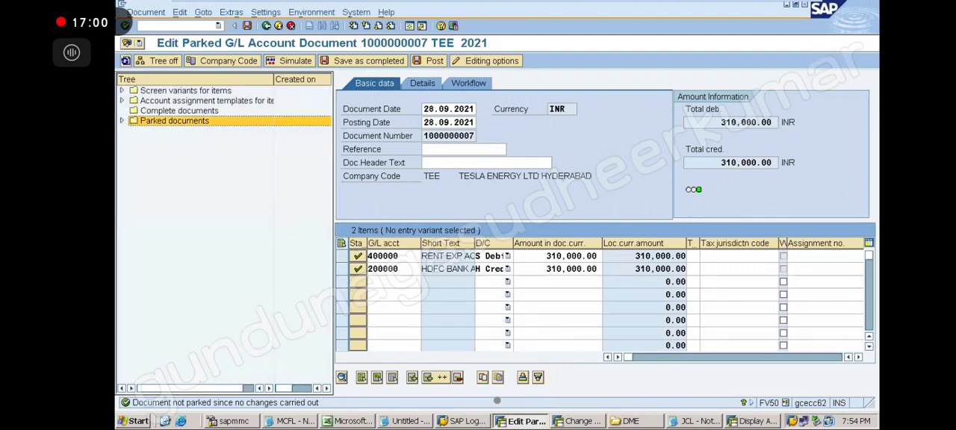
left_click(123, 121)
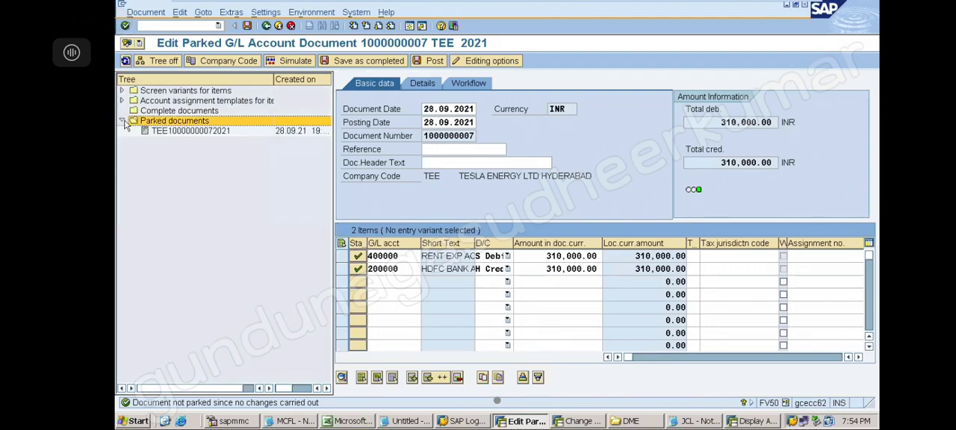
left_click(188, 134)
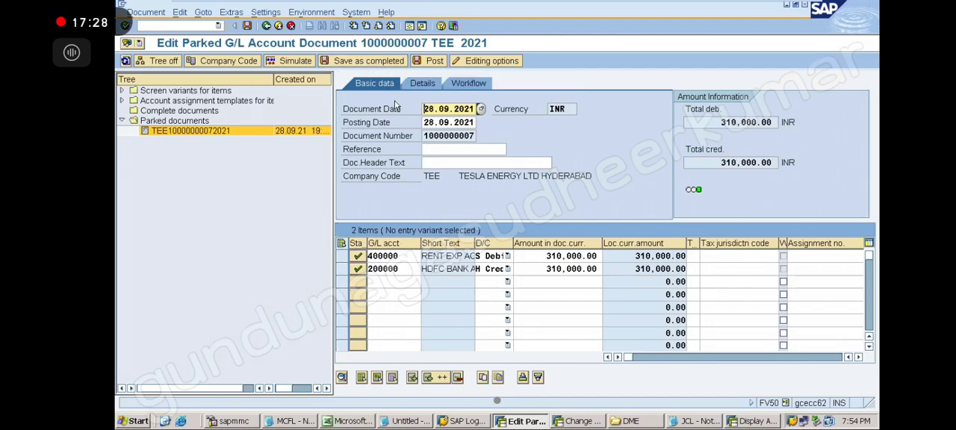
left_click(375, 66)
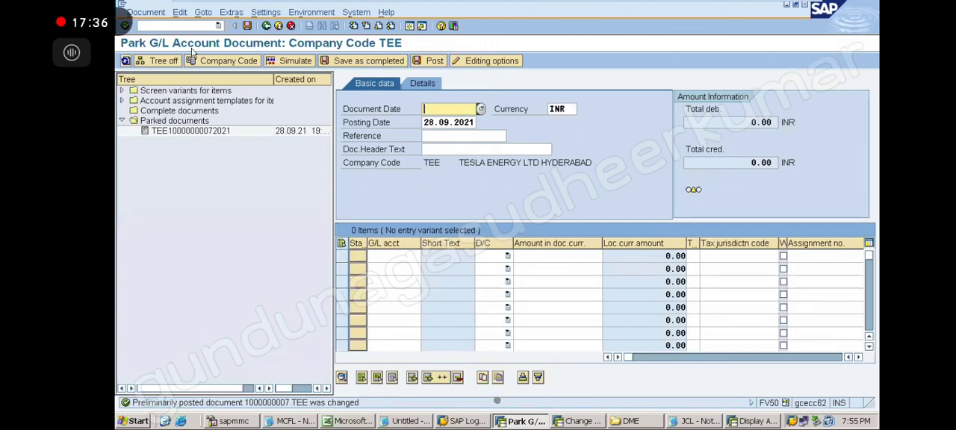
Restart transaction FV50 to refresh the tree and open the document from the Complete documents folder.
left_click(218, 26)
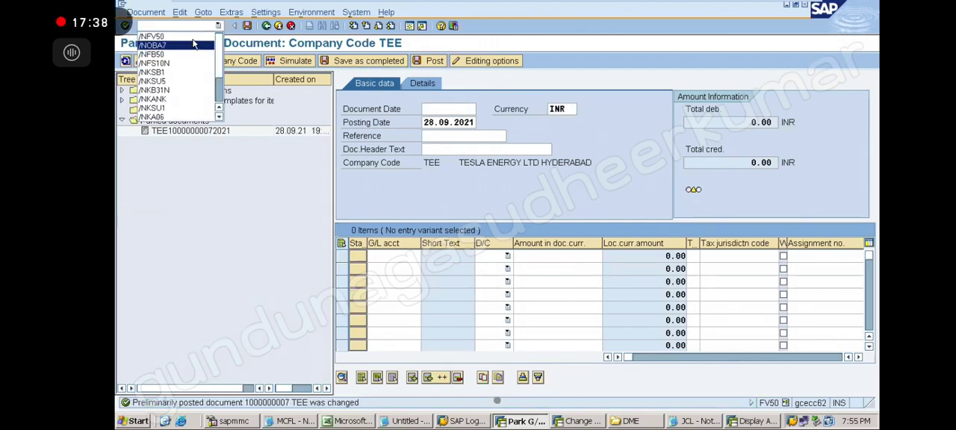
left_click(194, 38)
key("Return")
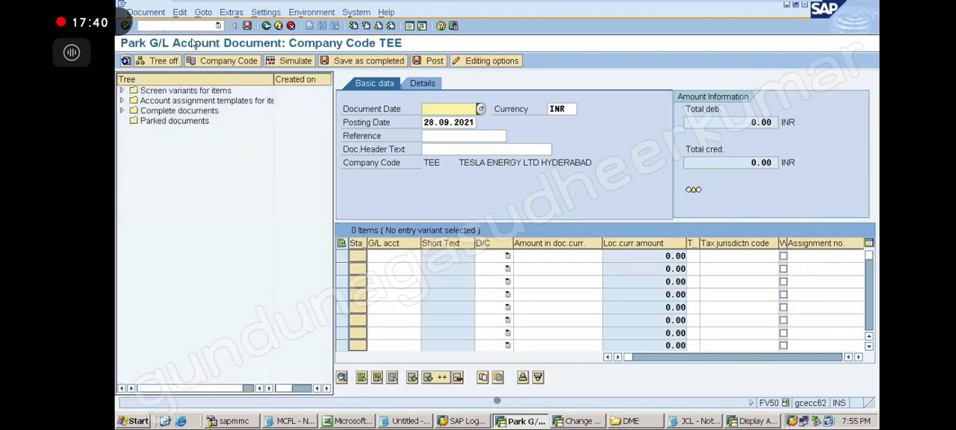
left_click(142, 122)
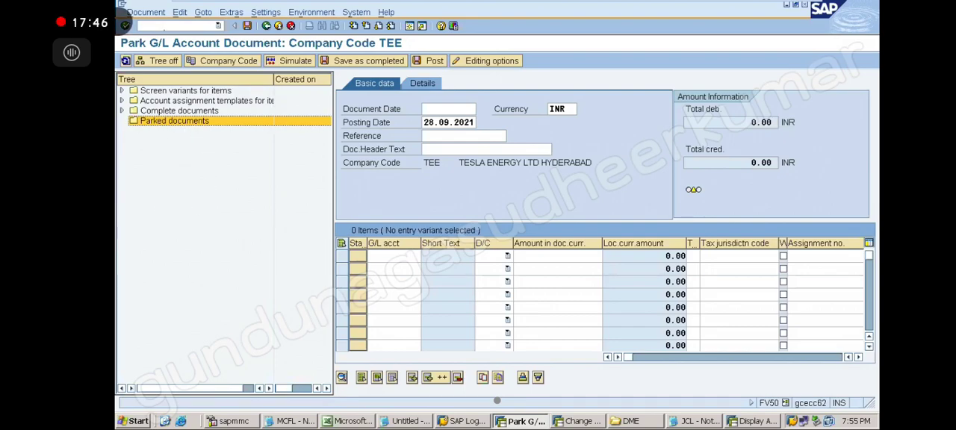
left_click(122, 110)
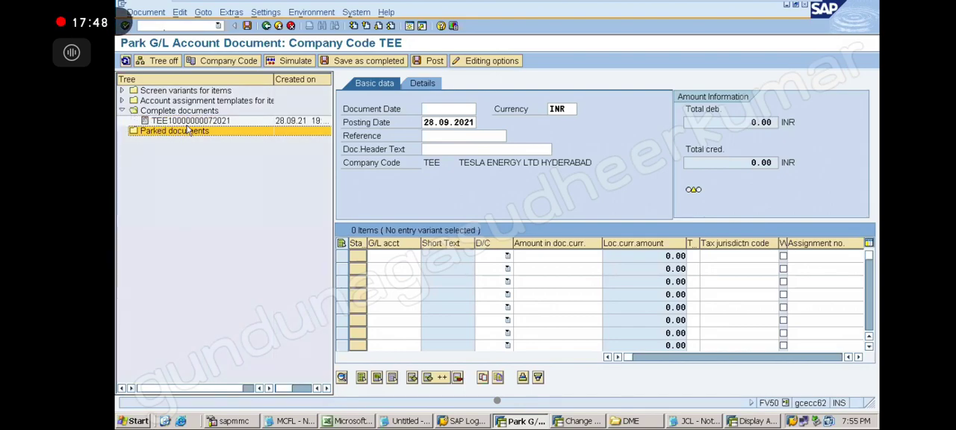
left_click(192, 123)
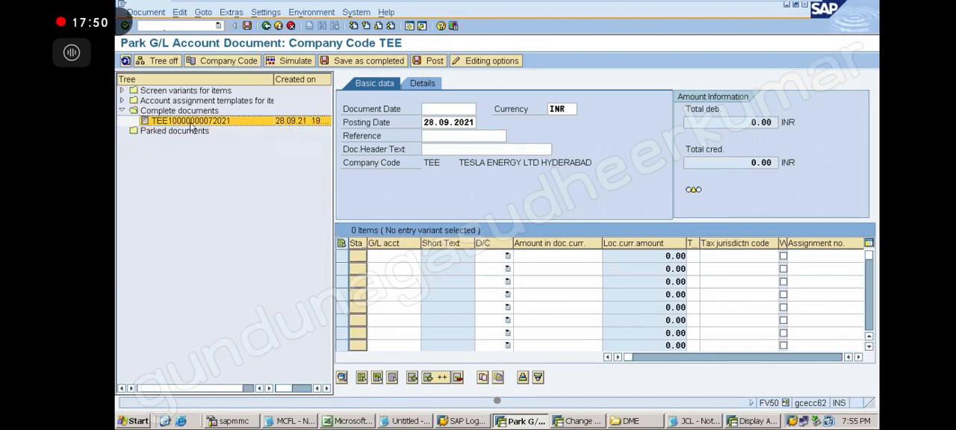
left_click(122, 111)
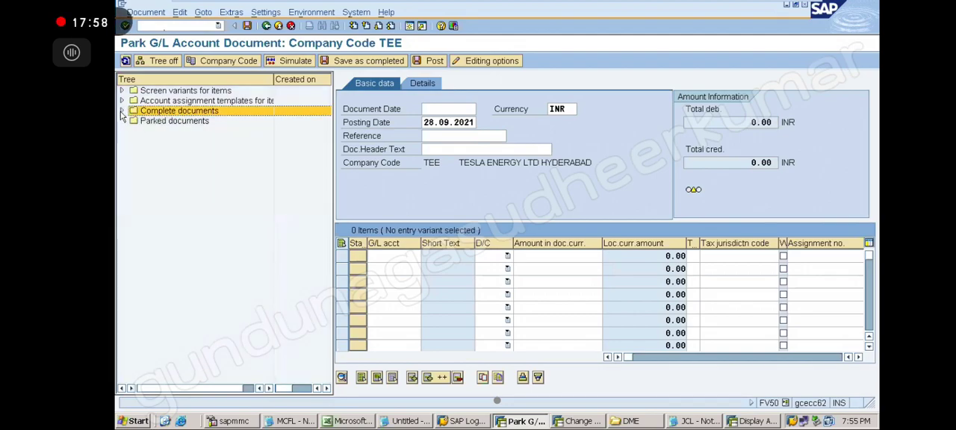
left_click(122, 111)
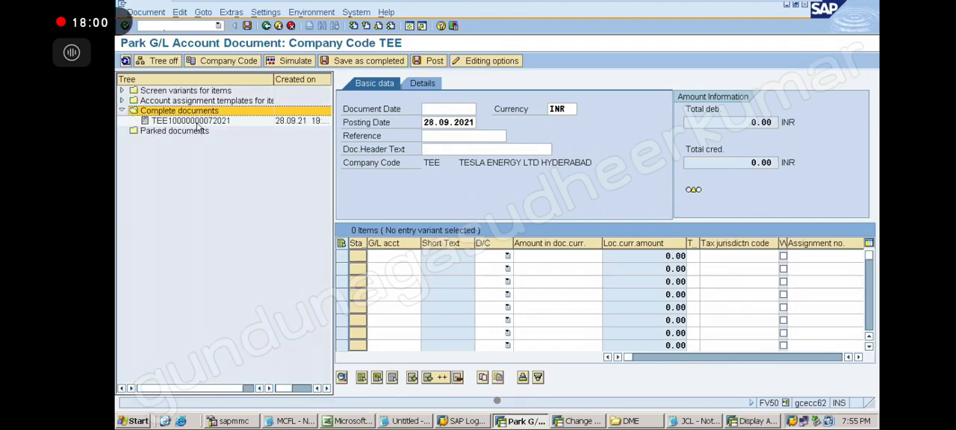
double_click(198, 122)
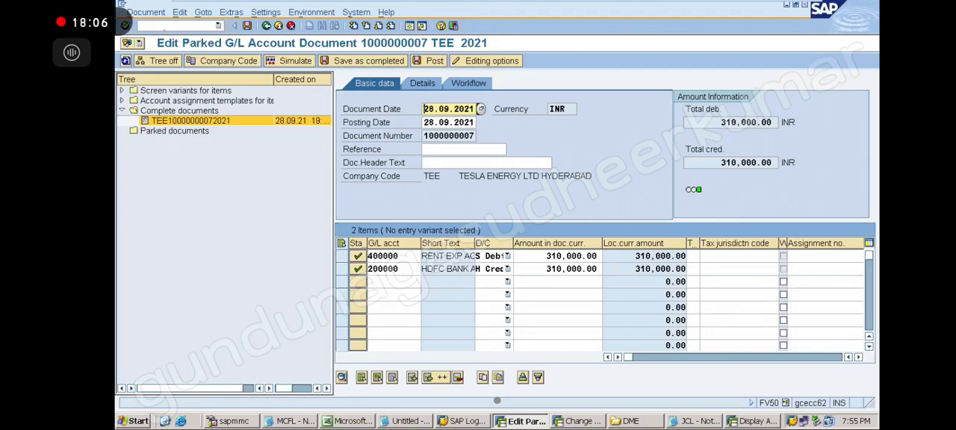
Set the amounts of the 400000 debit and 200000 credit lines to 305,000.00 and post the document.
left_click(556, 257)
key("BackSpace")
type("05")
key("Delete")
left_click(541, 270)
key("Delete")
key("Delete")
key("Delete")
key("Delete")
key("Delete")
key("Delete")
key("Delete")
key("Delete")
key("Delete")
key("Delete")
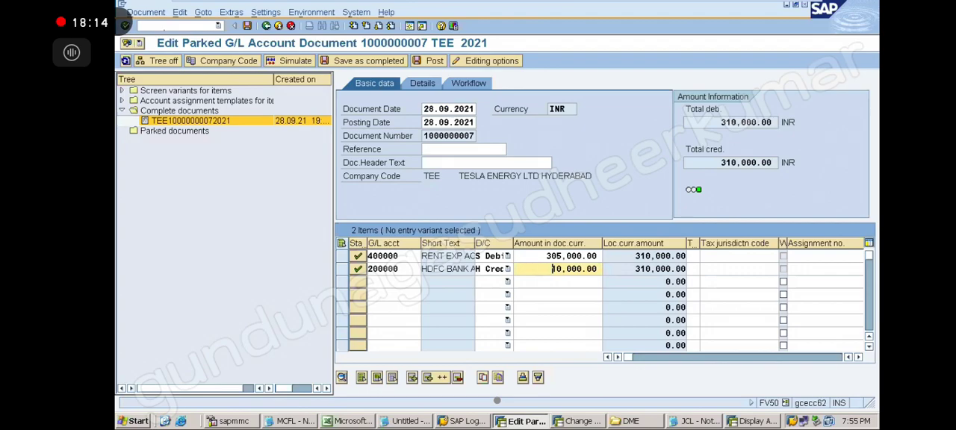
type("305,000.00")
key("Return")
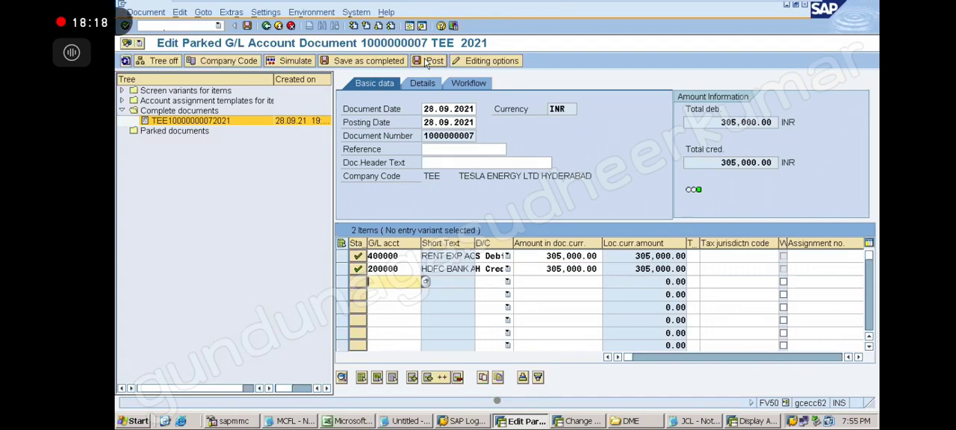
left_click(432, 61)
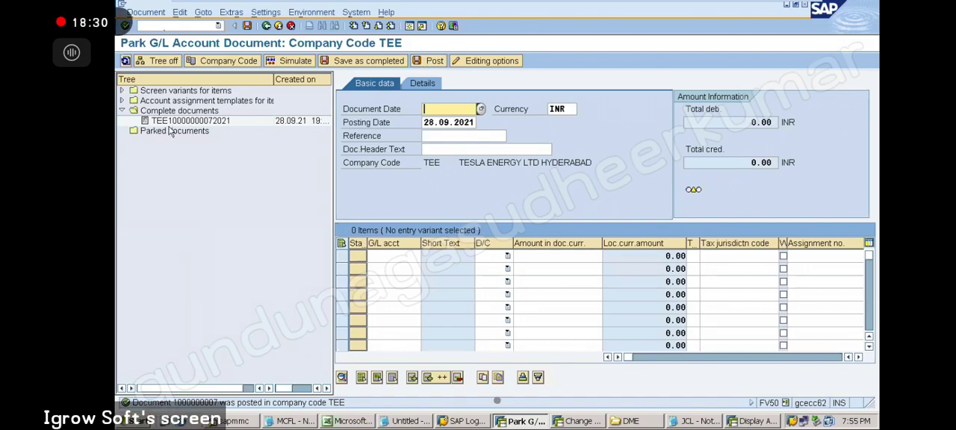
left_click(122, 110)
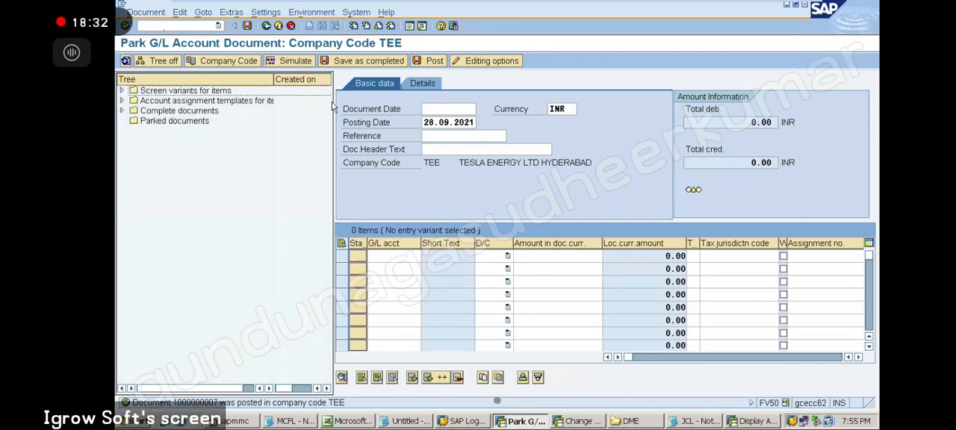
Switch to the untitled Notepad notes and highlight the "JUNIOR AC:" label.
left_click(407, 421)
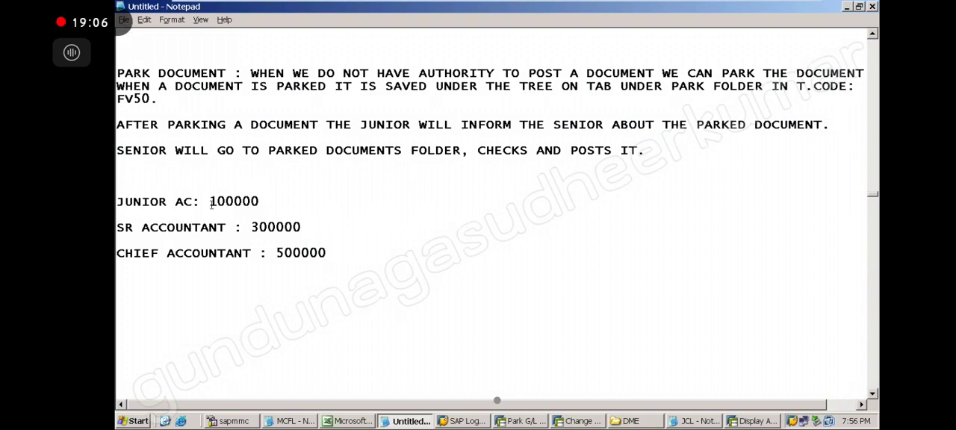
left_click_drag(200, 204, 116, 203)
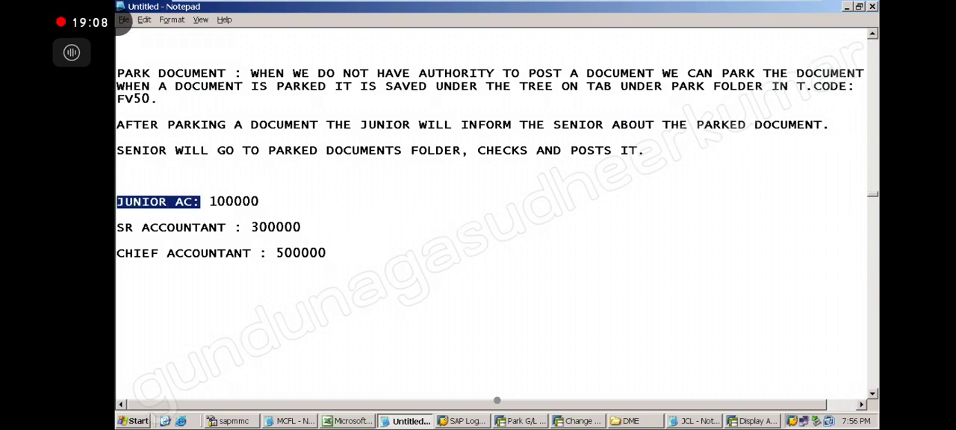
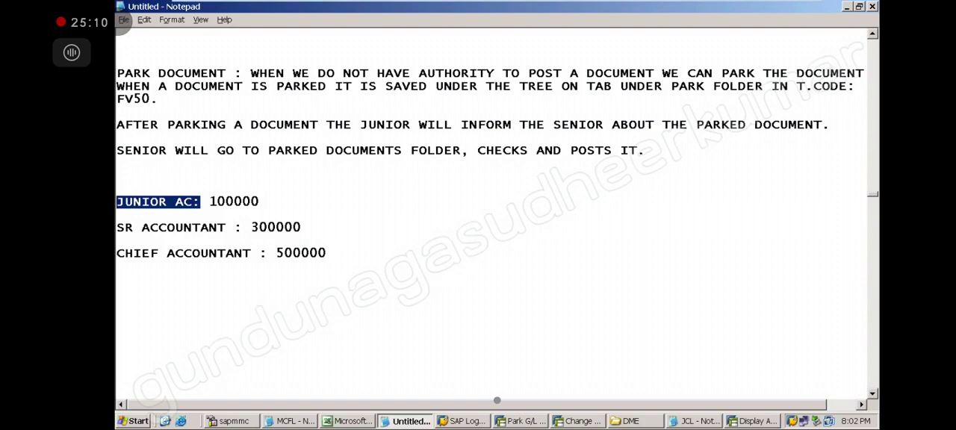
Switch back to the Park G/L Account Document window for company code TEE and hide the tree.
left_click(124, 20)
left_click(123, 21)
left_click(523, 421)
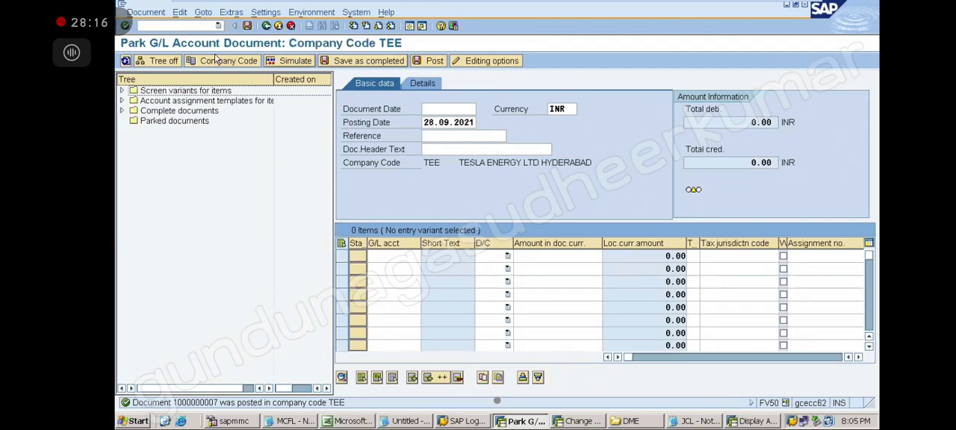
left_click(165, 61)
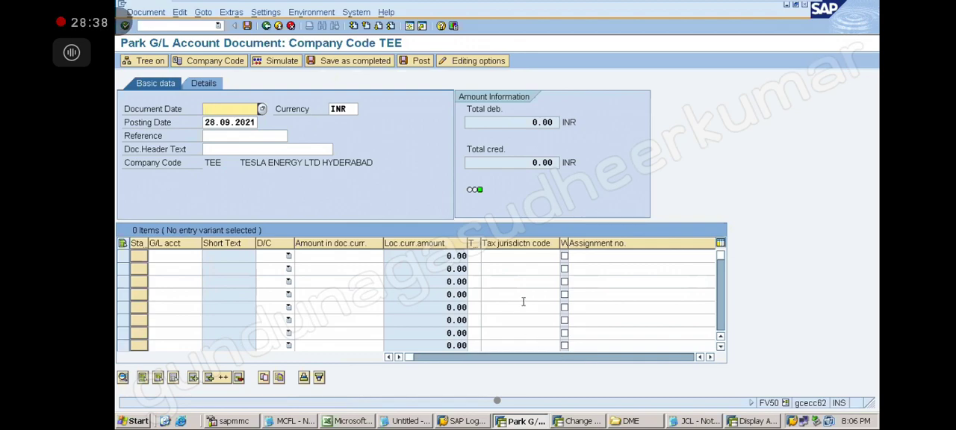
Run transaction FB50 from the command history and show its G/L document entry screen without the tree.
left_click(218, 27)
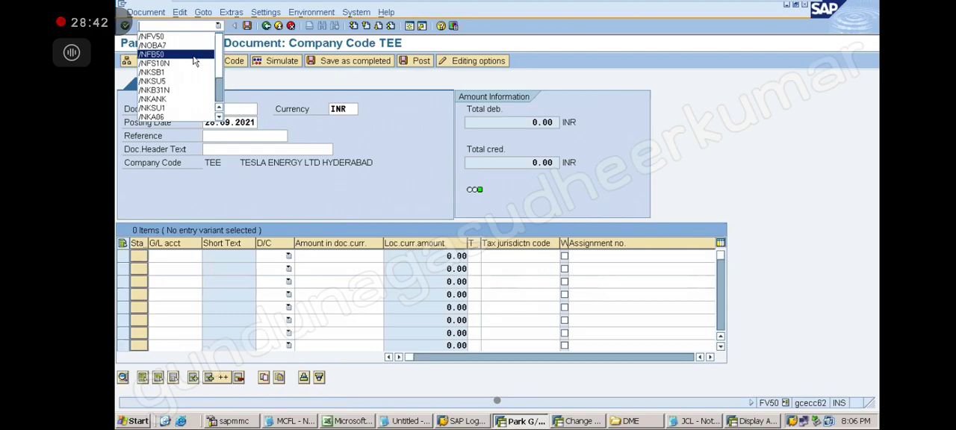
left_click(193, 56)
key("Return")
left_click(163, 61)
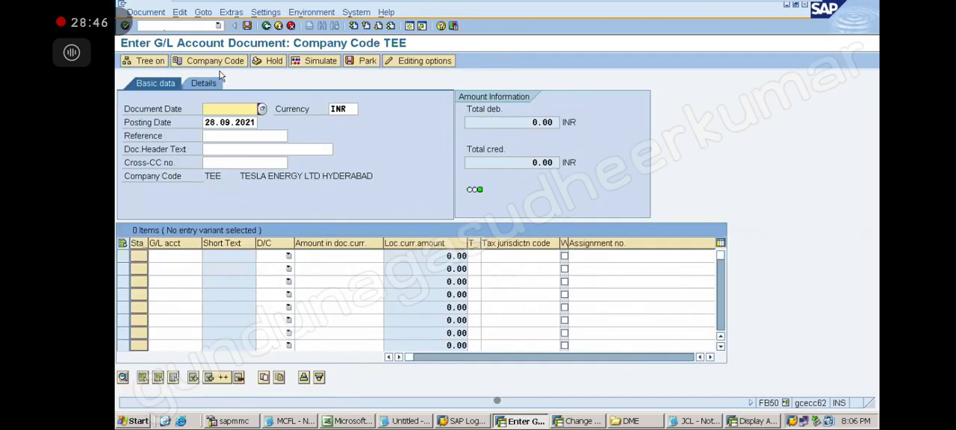
Open and dismiss the company code selection, and point out company code TEE in the FB50 document header.
left_click(215, 61)
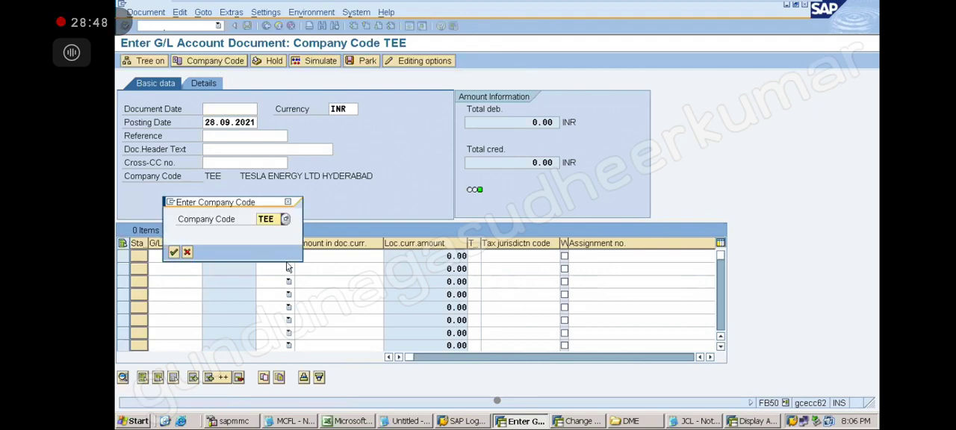
left_click(288, 203)
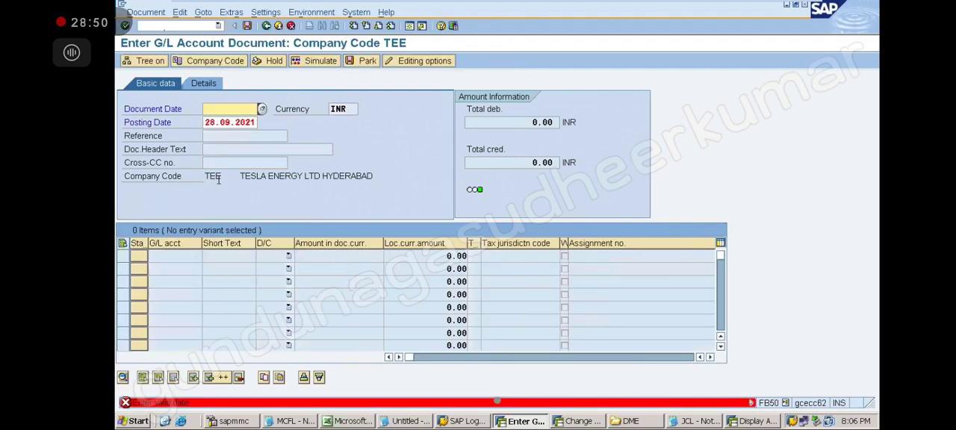
left_click_drag(205, 176, 375, 184)
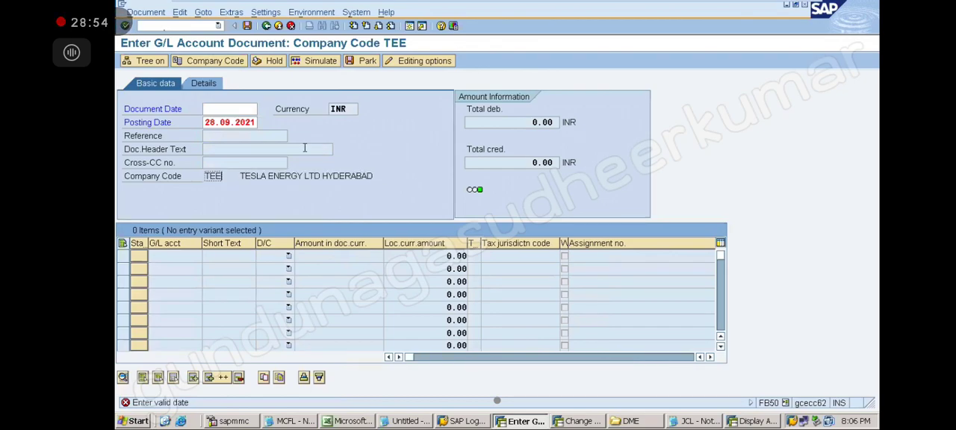
left_click(237, 110)
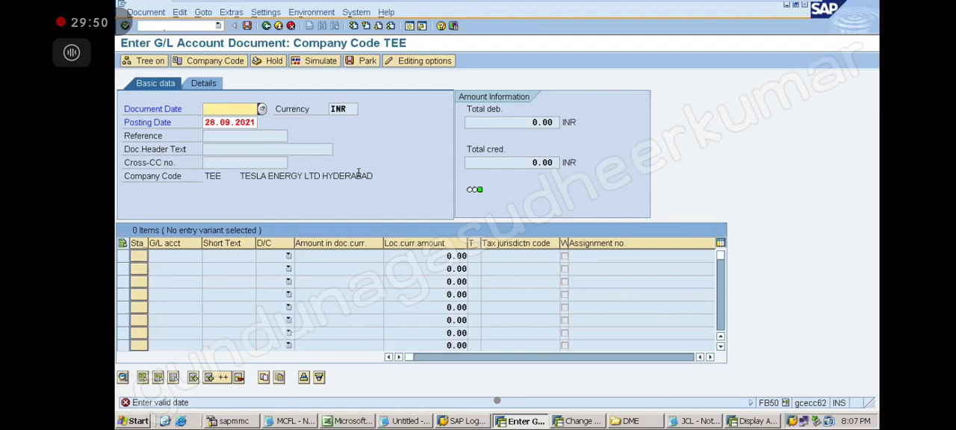
left_click(535, 258)
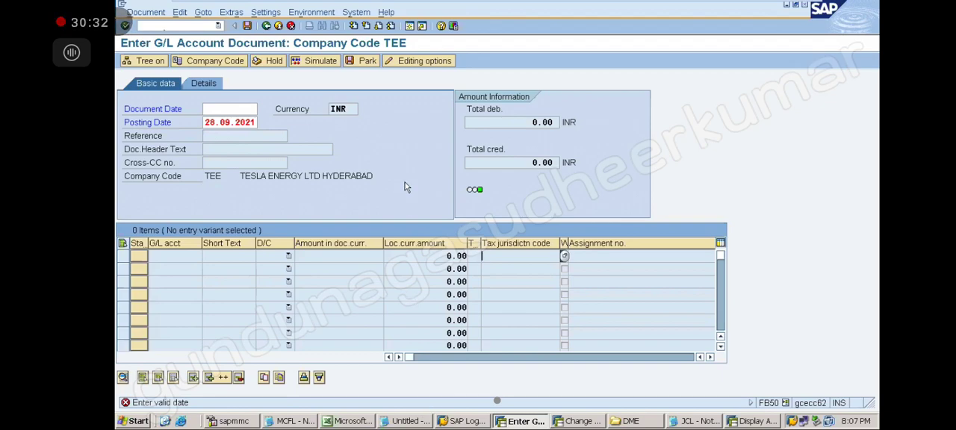
Switch to the untitled Notepad notes and add the line "CONFIGURATION DATA" below the accountant limits.
left_click(419, 422)
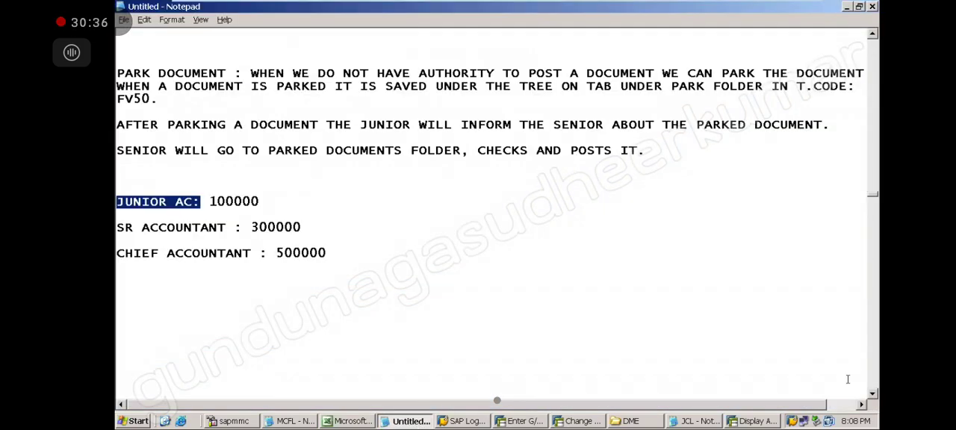
scroll(872, 396, "down", 3)
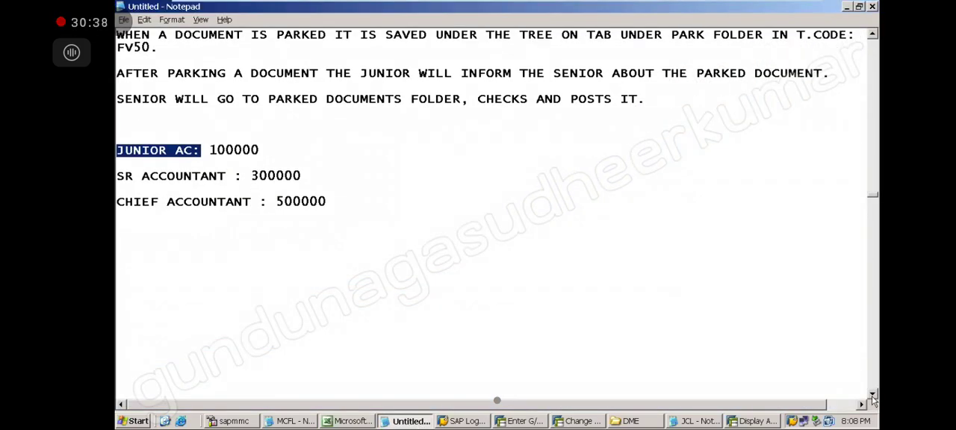
left_click(873, 396)
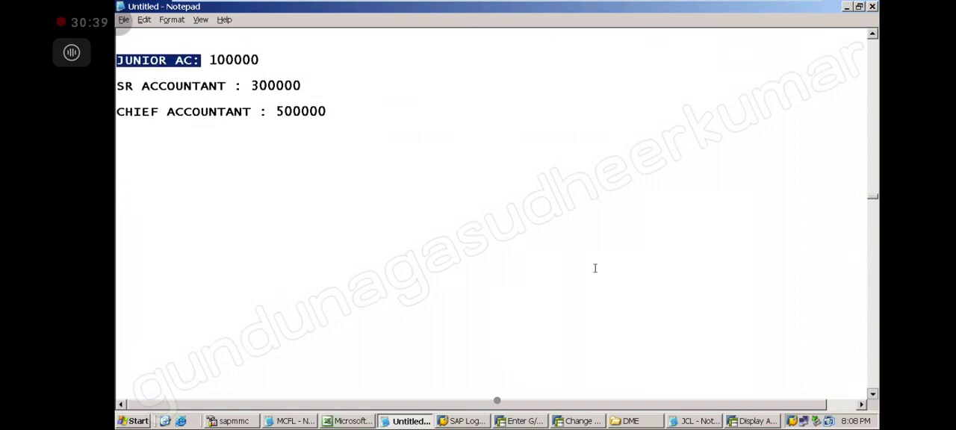
left_click(175, 196)
type("CI")
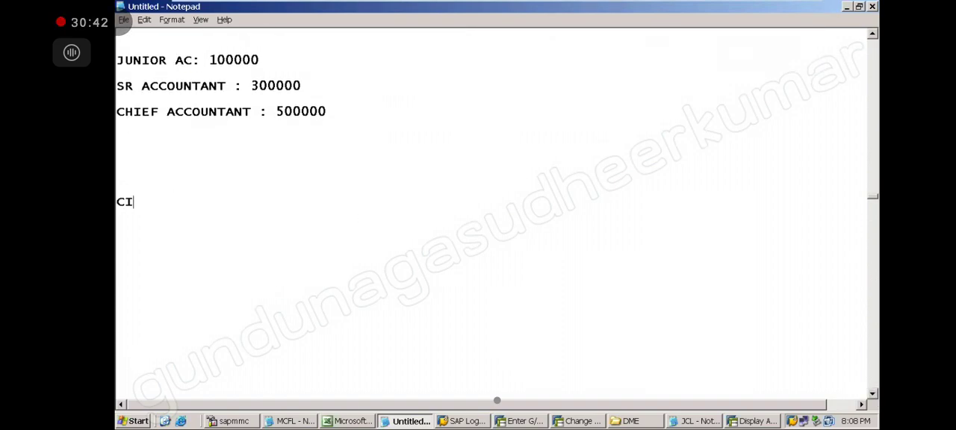
key("BackSpace")
type("ONFIGURATION DATA")
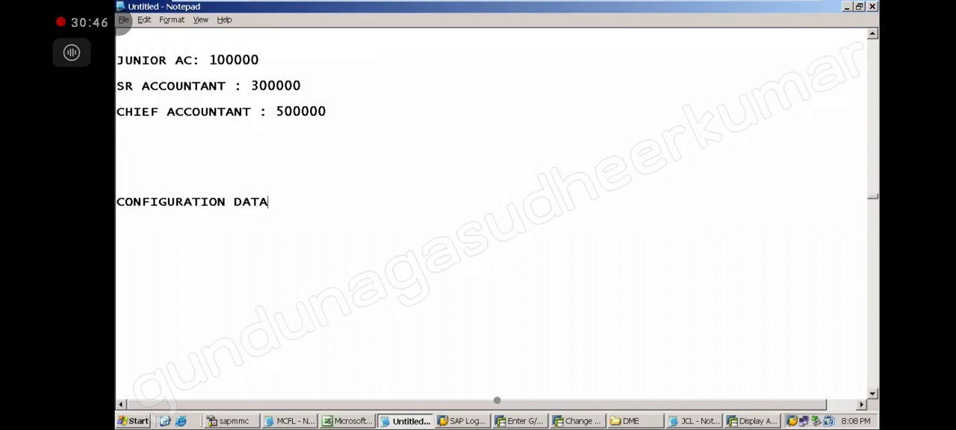
Add the lines "MASTER DATA" and "TRANSACTIONAL DATA" below the configuration data line.
key("Return")
type("MASTER DATA")
key("Return")
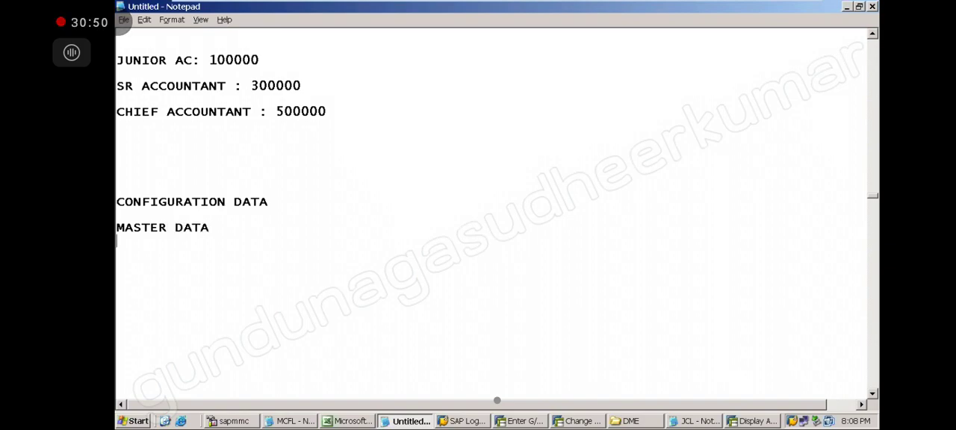
type("TRANSACT")
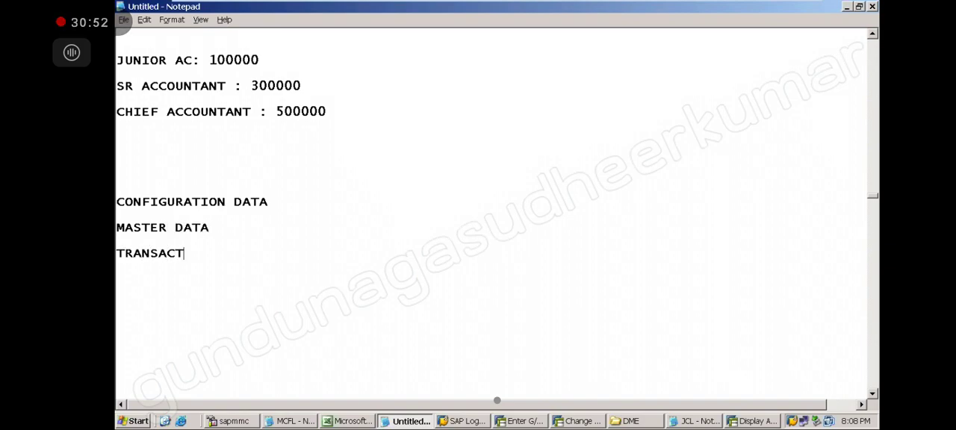
type("IONAL DAA")
key("BackSpace")
type("TA")
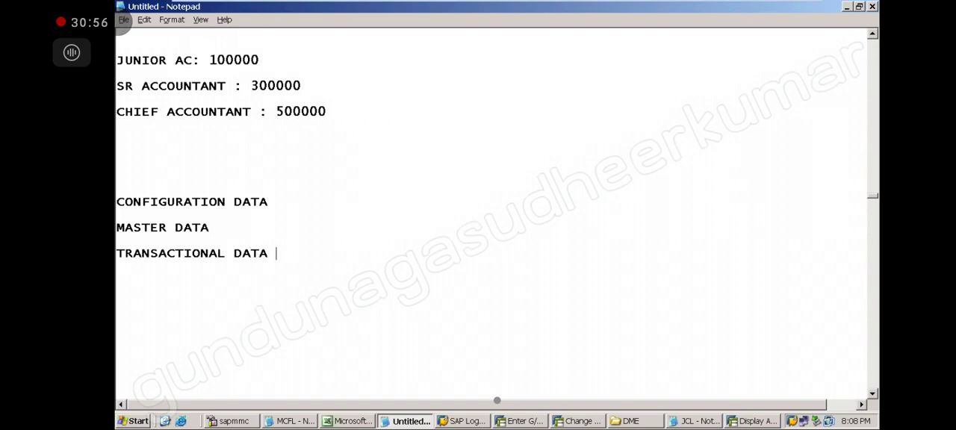
Extend the configuration data line with "-----> CO.CD LEVEL" and the master data line with "-----------> GL AC LEVEL".
left_click(287, 200)
type("-----> CO.CD")
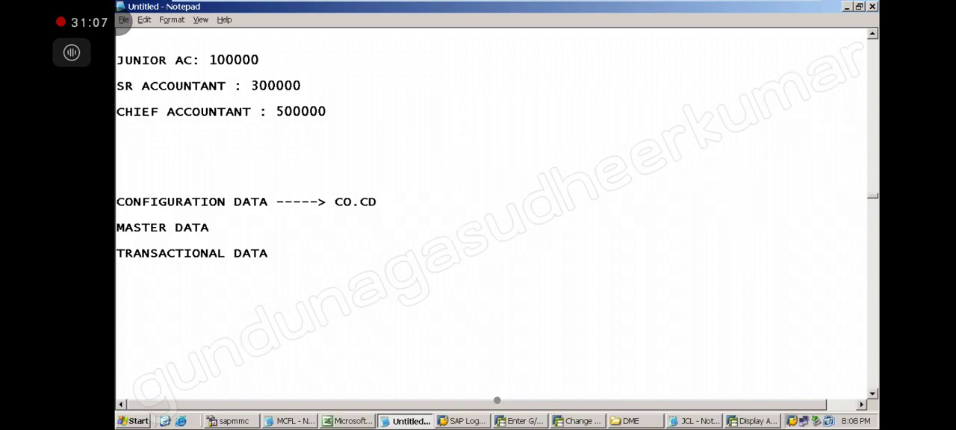
left_click(229, 225)
type("-----------> GL AC LEVEL")
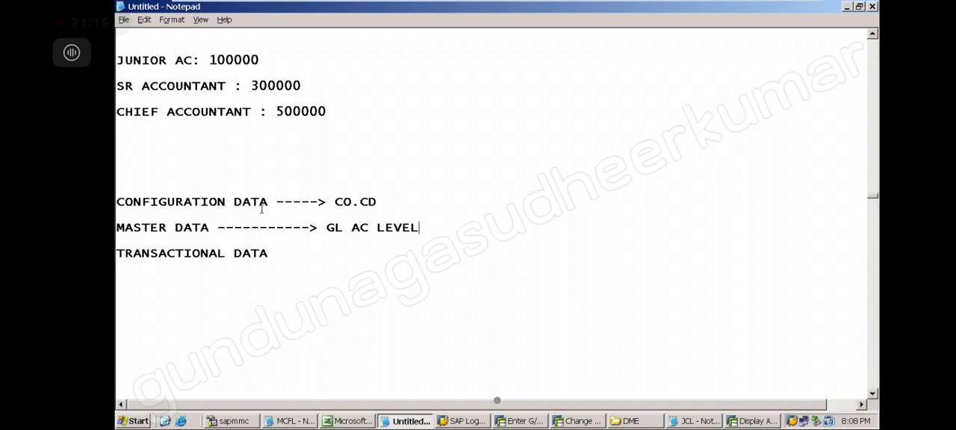
left_click(392, 202)
type("LEVEL")
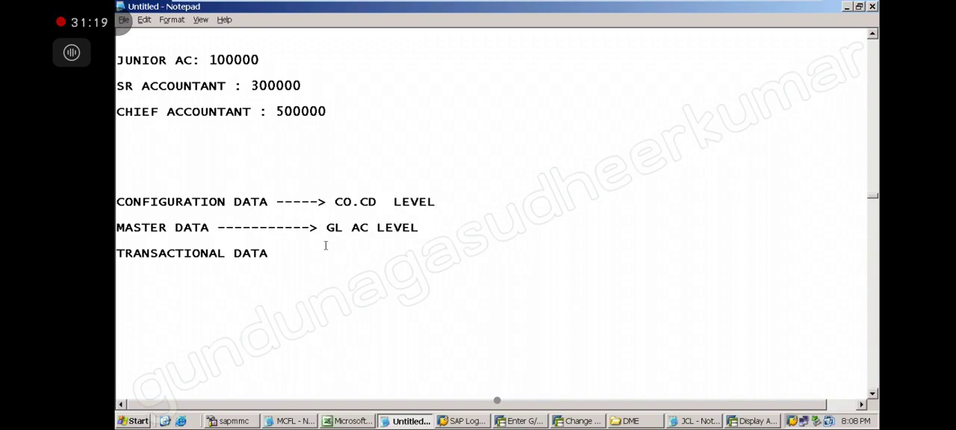
Extend the transactional data line with "---> POSTINGS".
left_click(292, 254)
type("---> POSTINGS")
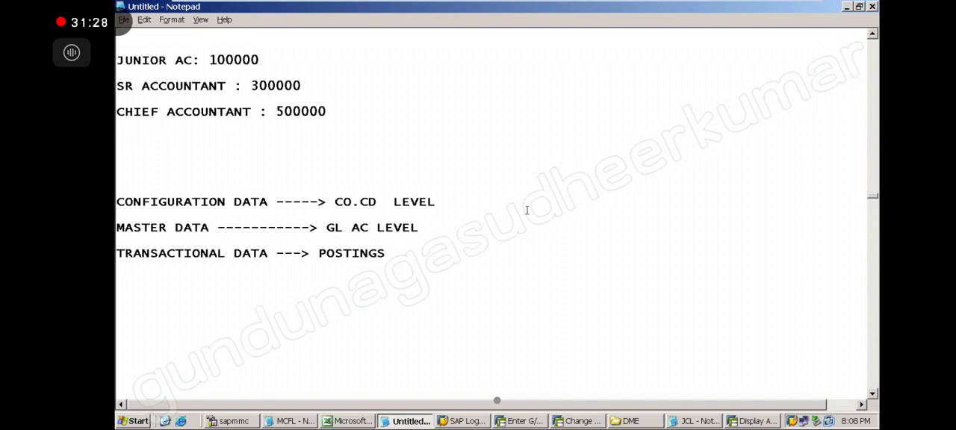
Append the examples "--- TEE" to the configuration data line and "---- RENT EXP AC" to the master data line.
left_click(472, 199)
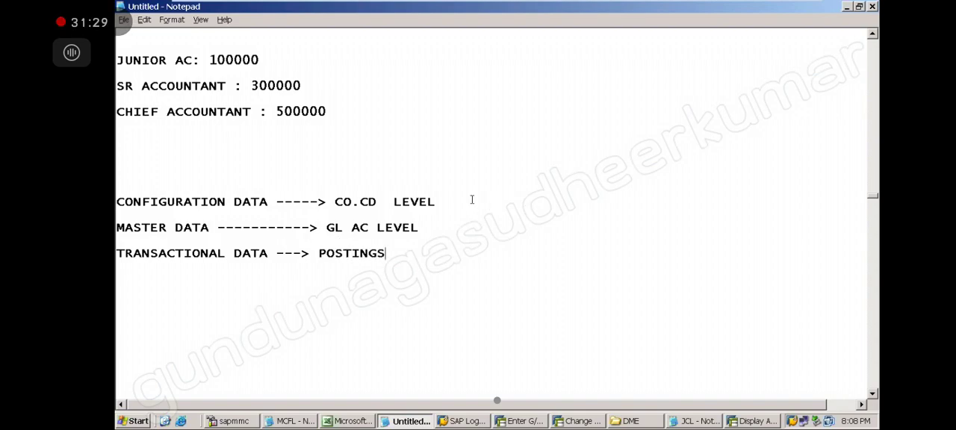
type("--- TEE")
left_click(447, 228)
type("---- RENT E")
key("BackSpace")
type("EXP AC")
Append the example "----> 40000 RS" to the transactional data line.
left_click(394, 253)
type("----")
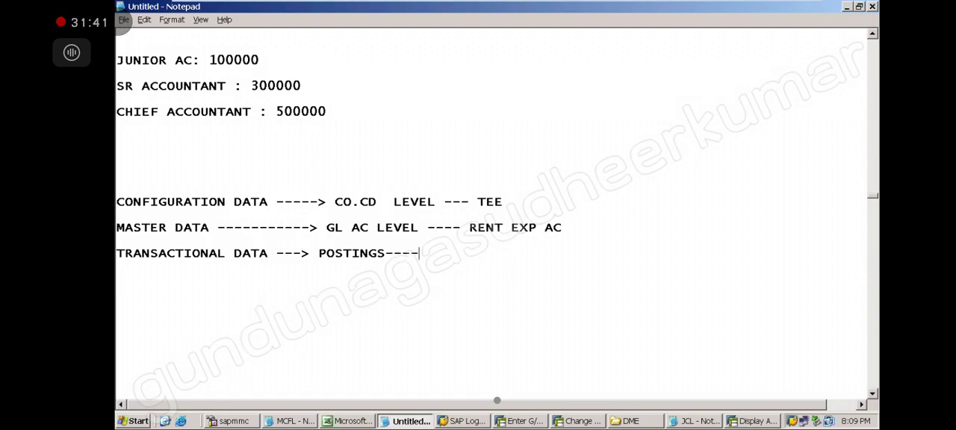
type("> 40000 RS")
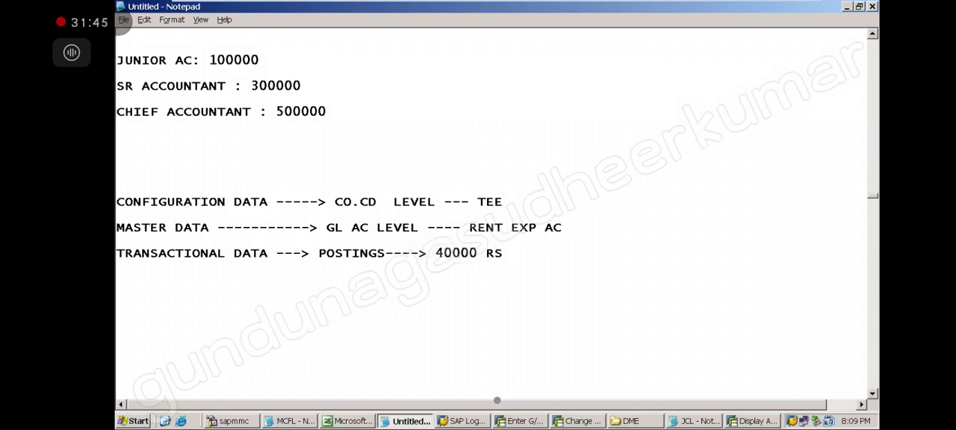
Highlight the full transactional, configuration and master data lines one by one, ending on the transactional data line.
left_click_drag(503, 253, 366, 241)
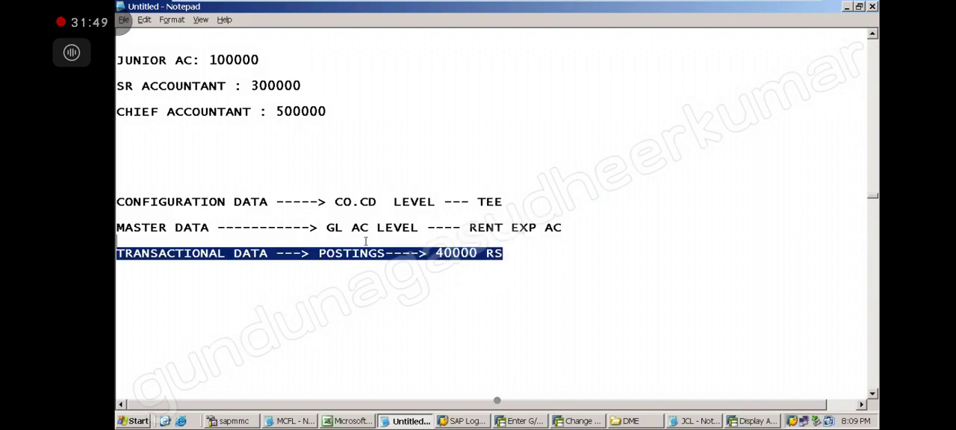
left_click_drag(503, 204, 453, 191)
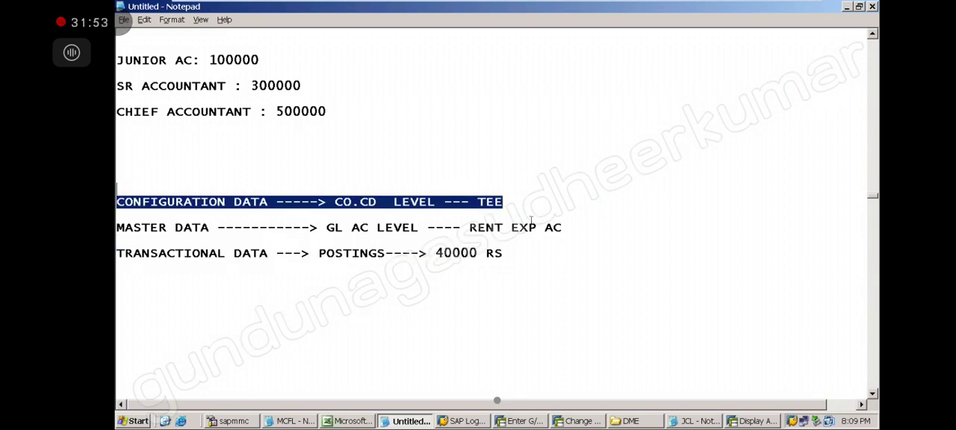
left_click(562, 228)
key("shift+Home")
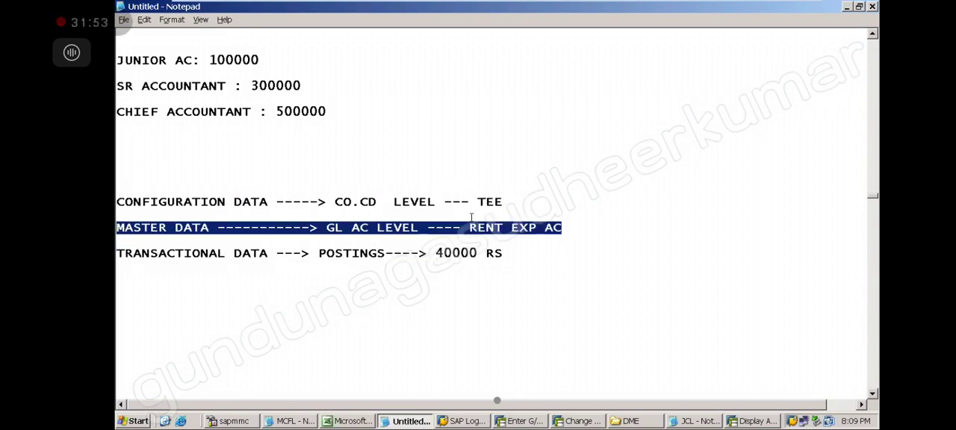
left_click(513, 260)
key("shift+Home")
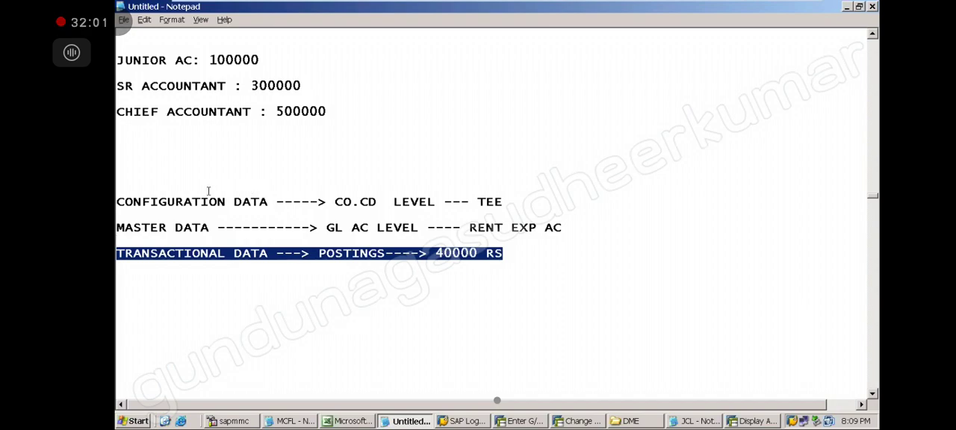
Highlight the "CONFIGURATION DATA", "MASTER DATA" and "TRANSACTIONAL DATA" labels in turn to compare the three data types.
left_click(270, 201)
key("shift+Home")
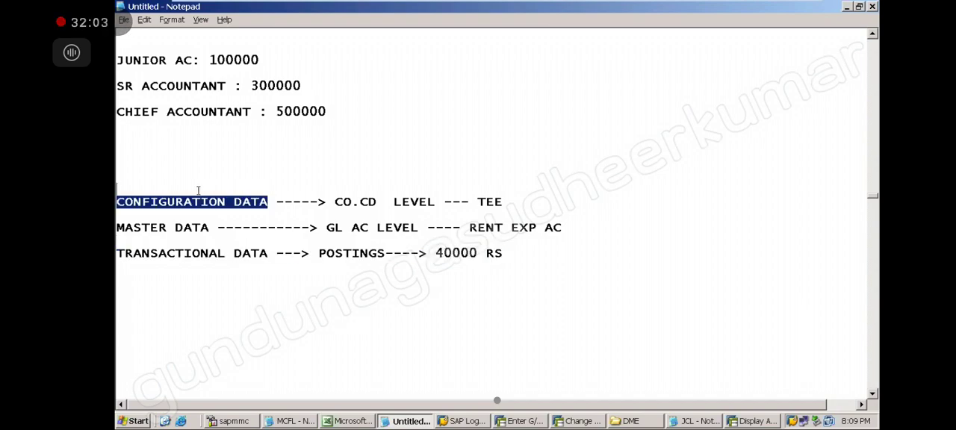
left_click_drag(216, 227, 116, 227)
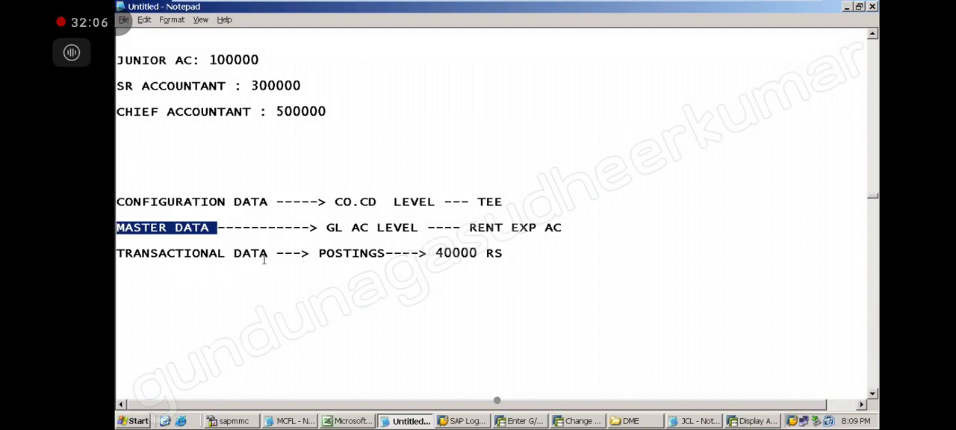
left_click_drag(269, 257, 117, 253)
left_click_drag(208, 231, 117, 188)
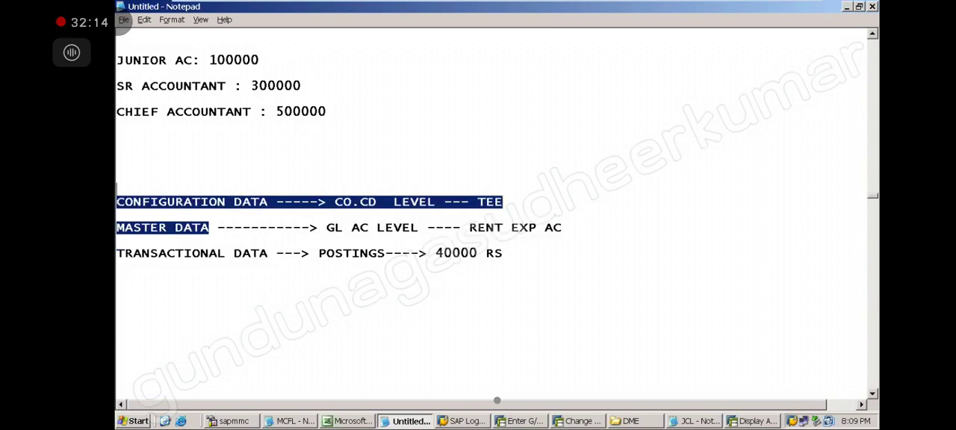
left_click(240, 269)
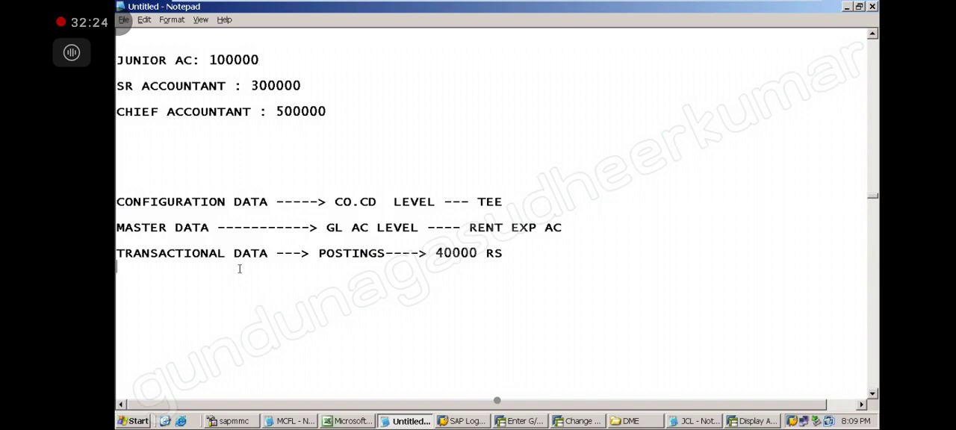
left_click_drag(266, 202, 173, 177)
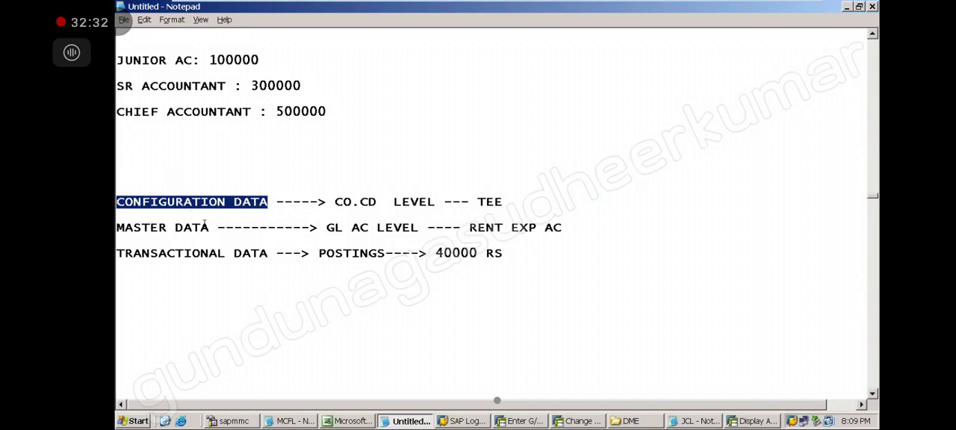
left_click_drag(211, 227, 146, 211)
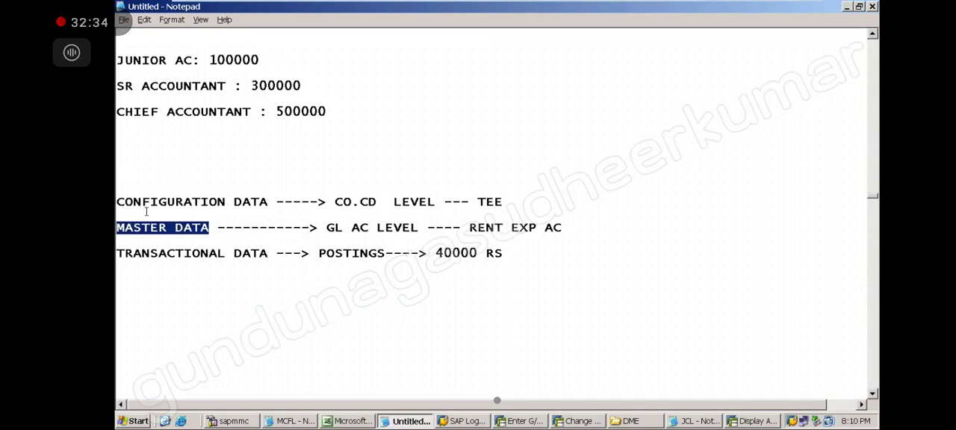
left_click_drag(268, 254, 127, 243)
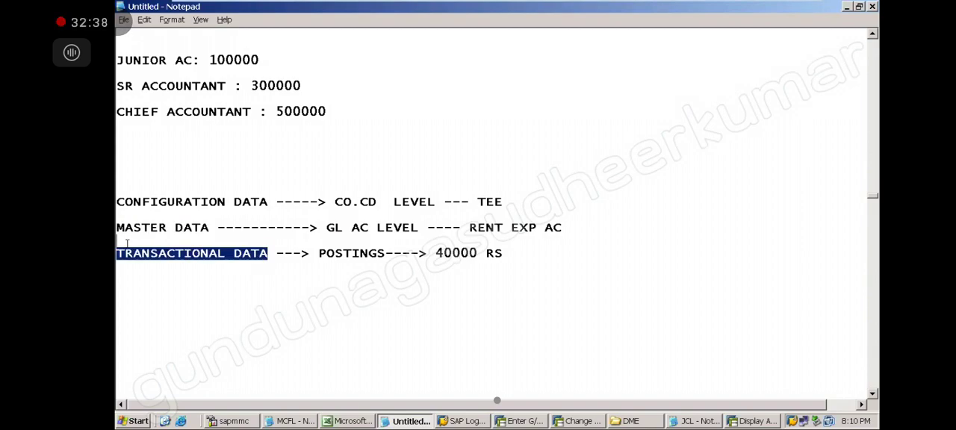
Add a run of blank lines below the transactional data line to separate the next note.
left_click(287, 331)
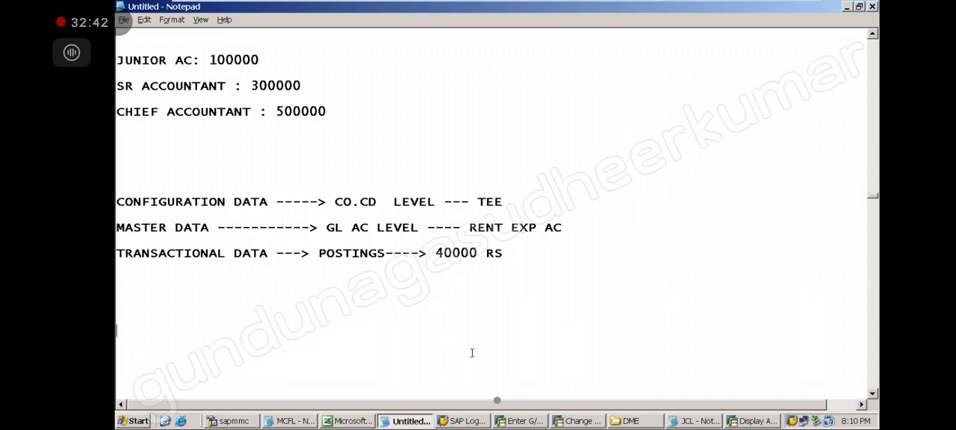
left_click(505, 252)
key("Return")
key("Return")
key("Return")
key("Return")
key("Return")
key("Return")
key("Return")
key("Return")
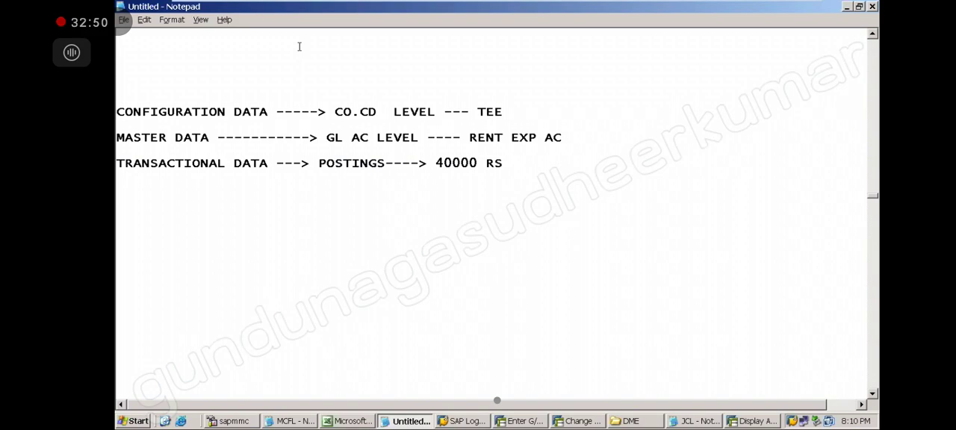
key("Return")
key("Return")
key("Return")
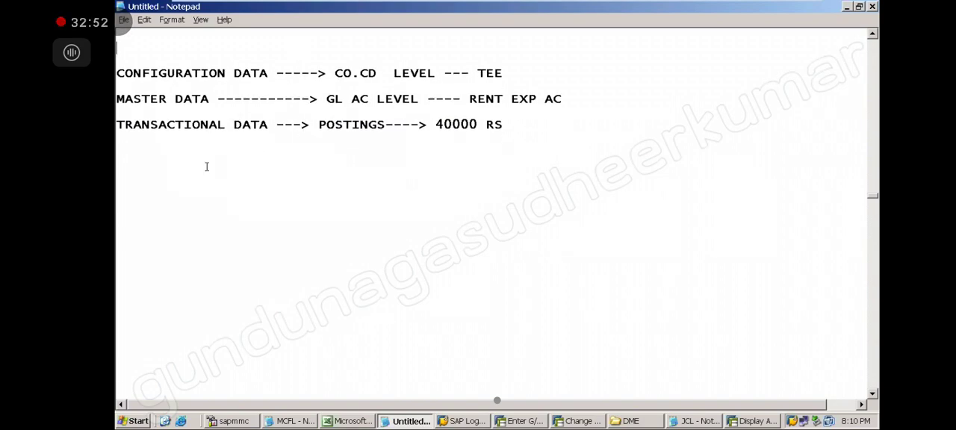
key("Return")
Start a new note in the empty area below with the heading "REFERENCE DOCUMENTS :".
mouse_move(763, 7)
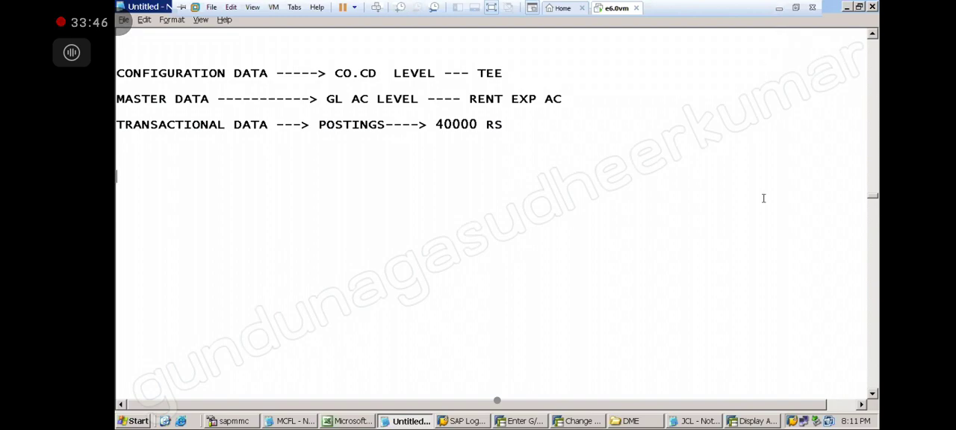
left_click(873, 394)
left_click(872, 394)
left_click(873, 395)
left_click(873, 395)
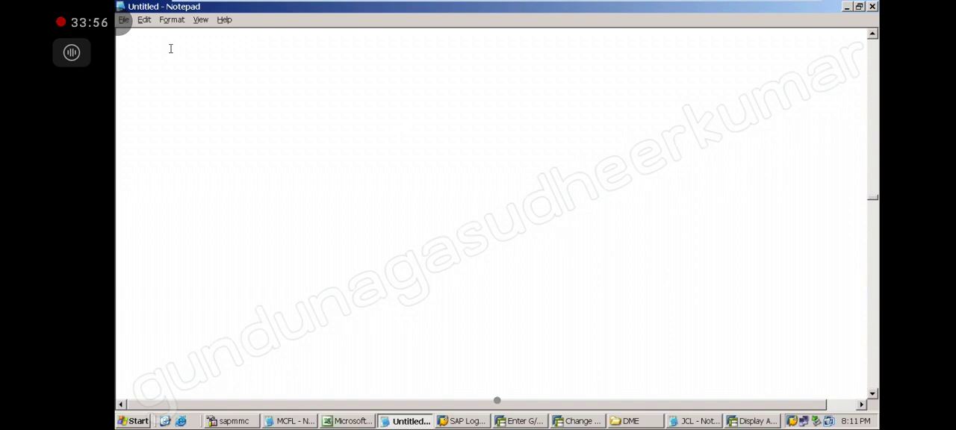
type("ENCE DOCUMENTS :")
key("Return")
key("Return")
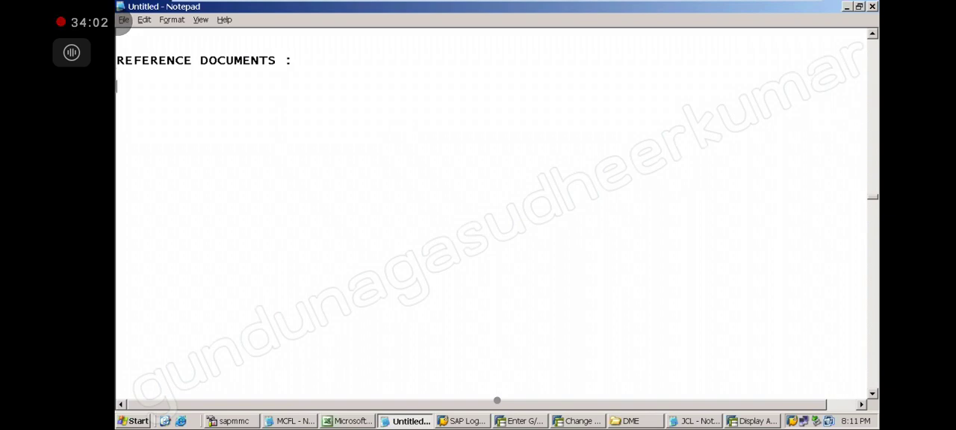
Change the heading to the singular "REFERENCE DOCUMENT :" and begin its definition with "USING ONE DOCUMENT".
key("BackSpace")
key("BackSpace")
key("BackSpace")
key("BackSpace")
key("BackSpace")
key("BackSpace")
type(": USING O")
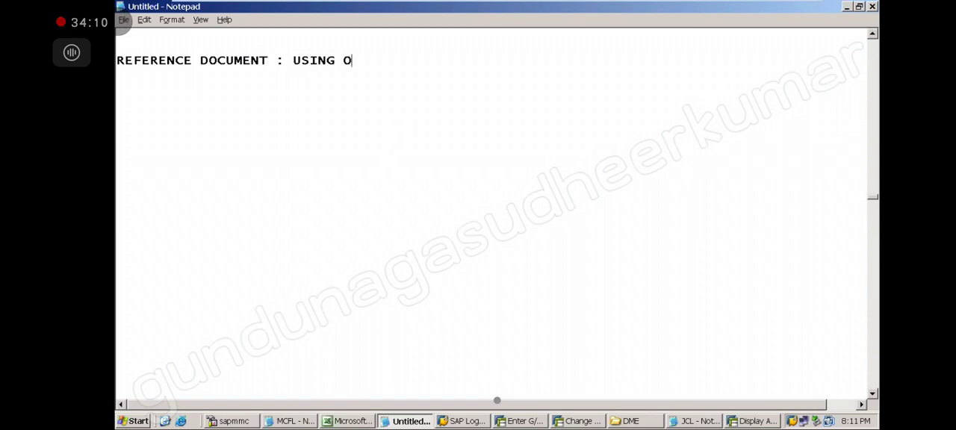
type("NE DOCUM")
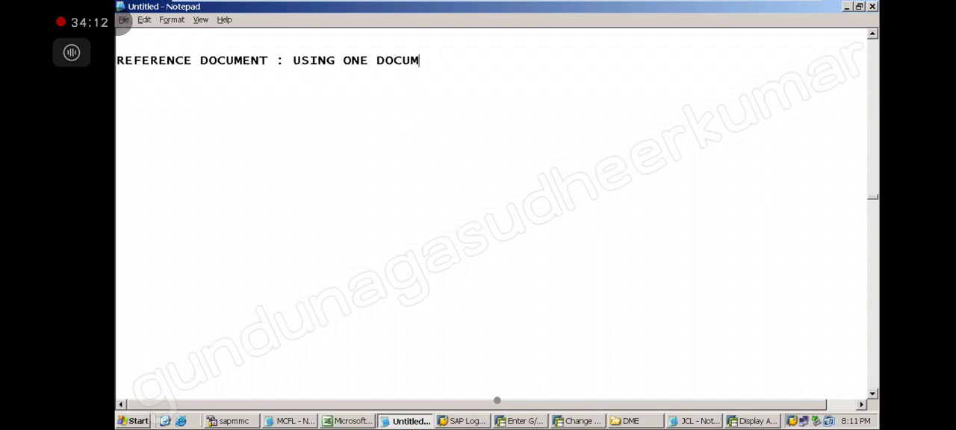
type("ENT AS REFEREC")
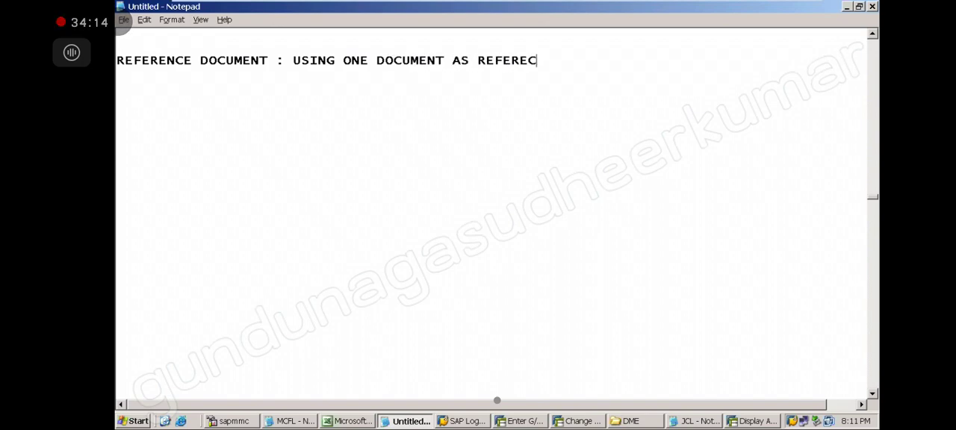
Continue the reference document definition with "AS REFERENCE TO POST ANOTHER DOCUMENT".
key("BackSpace")
type("NCE O")
key("BackSpace")
key("BackSpace")
type("TO POST AN")
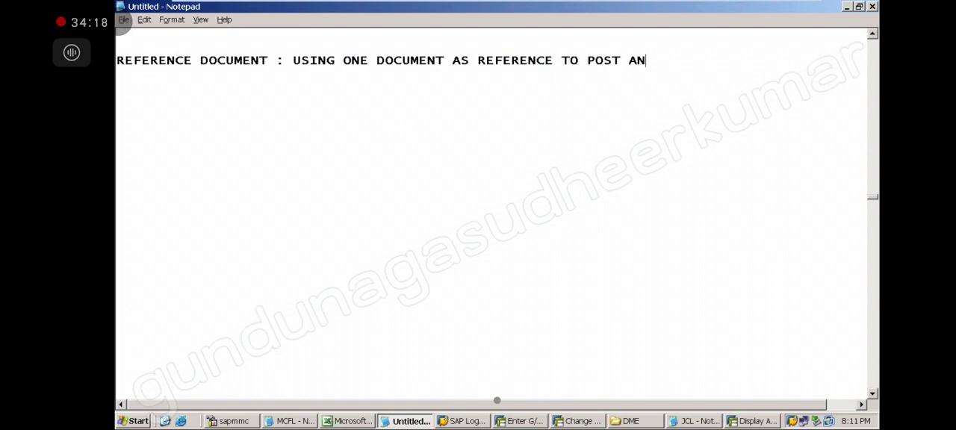
type("OTHER DOCUMENT")
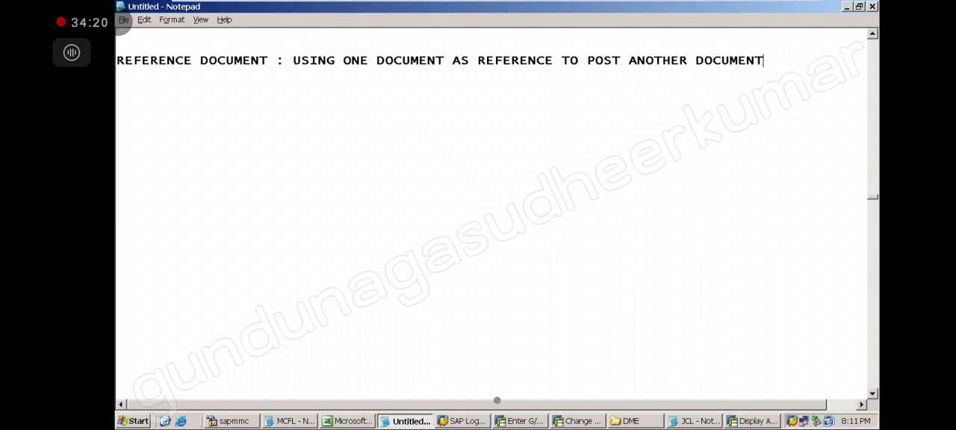
Extend the definition with "TO MAKE TRANSACTION", placing "TRANSACTION" on a second line.
key("Return")
key("BackSpace")
type("TO POST A")
key("BackSpace")
type("MAKE")
key("Return")
type("TRANSACTION FASTER AND")
Finish the definition with "POSTING FASTER AND EASIER." and leave blank space below it.
key("BackSpace")
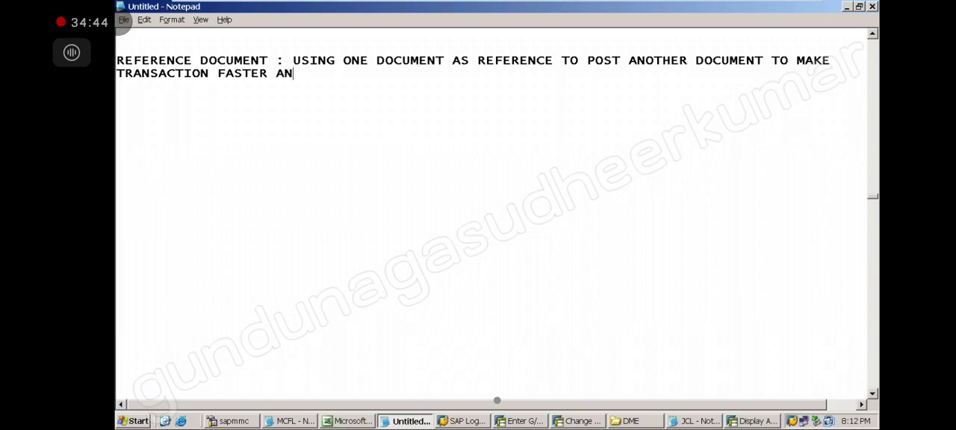
key("BackSpace")
key("BackSpace")
key("BackSpace")
key("BackSpace")
key("BackSpace")
key("BackSpace")
key("BackSpace")
key("BackSpace")
key("BackSpace")
type("POSTING FASTER ANDE")
key("BackSpace")
type("EA")
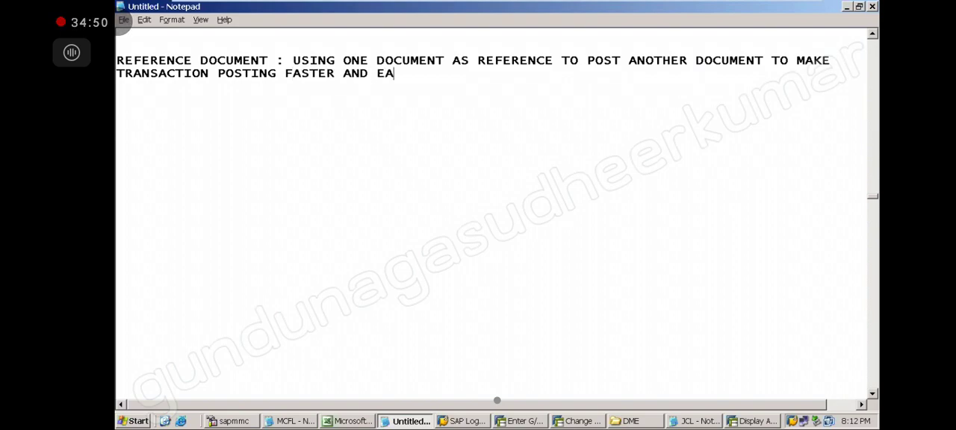
type("SIER.")
key("Return")
key("Return")
key("Return")
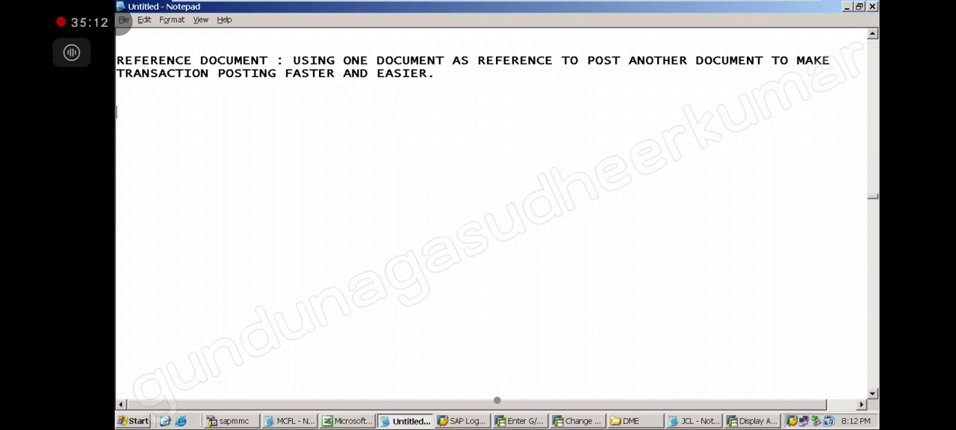
Write a second statement below, reading "REFERENCE DOCUMENTS HELP THE USER TO SAVE TIME AND EFFORT".
type("REFERENCE ")
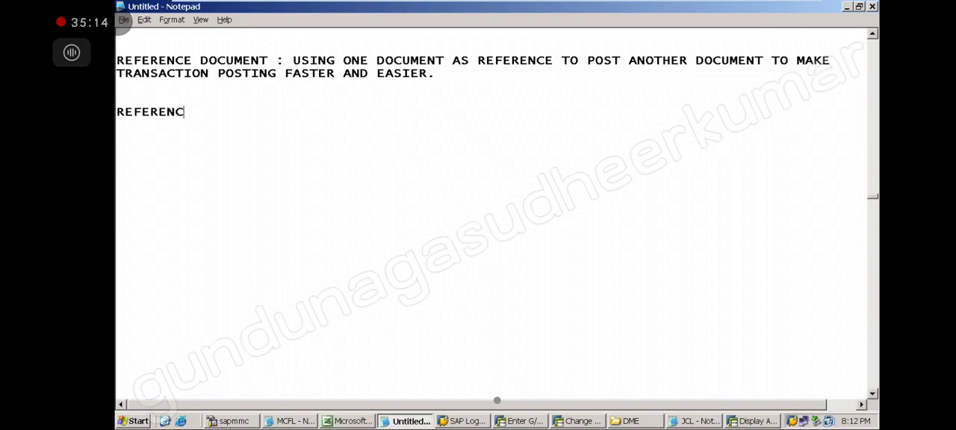
type("DOCU")
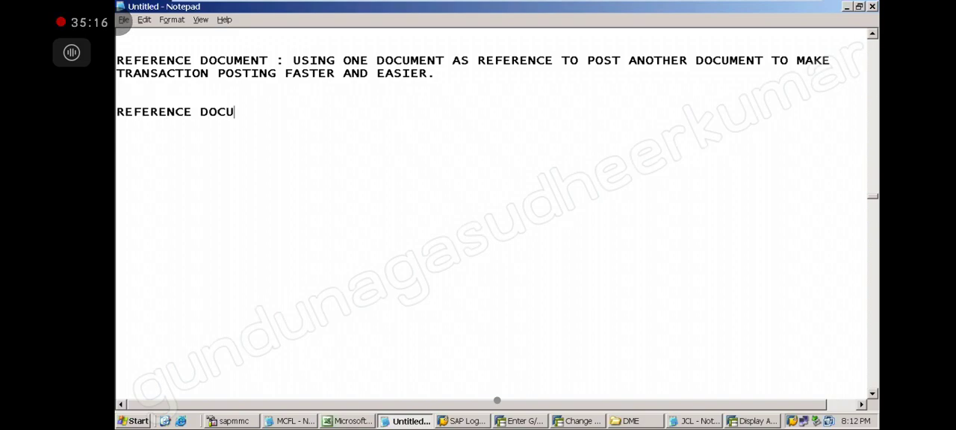
type("MENTS HELP THE USED")
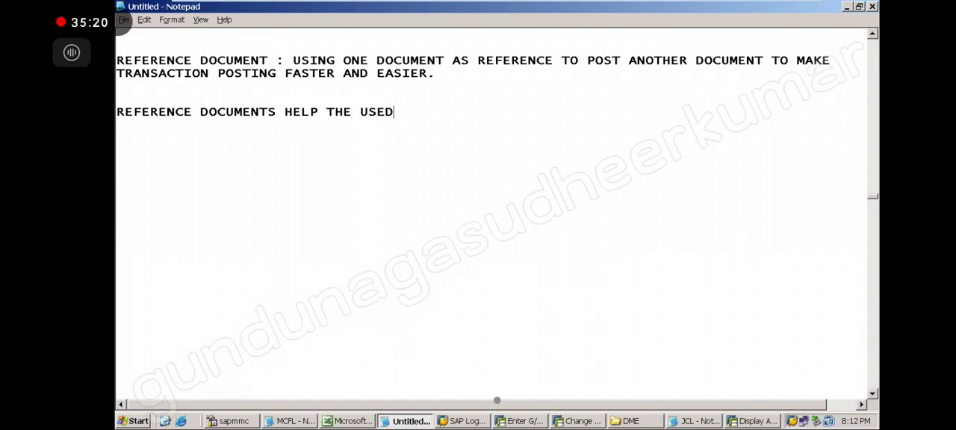
key("BackSpace")
type("R TO")
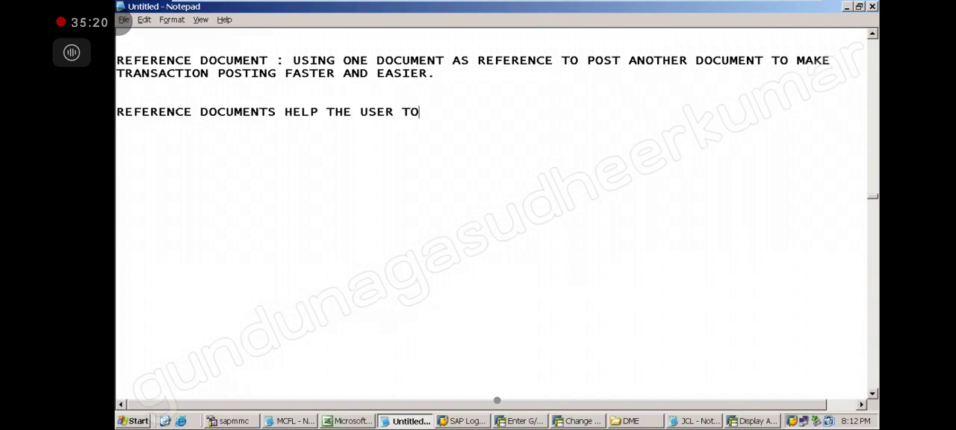
type(" SAVE TIME AND ERRO")
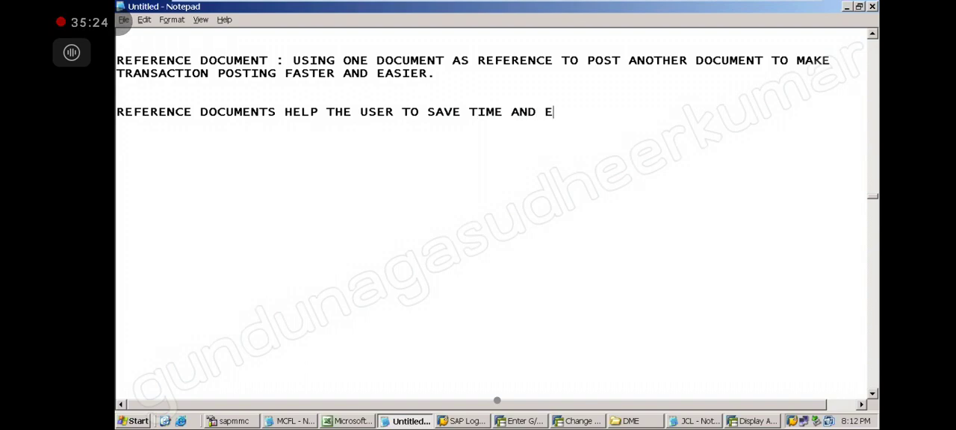
key("BackSpace")
key("BackSpace")
key("BackSpace")
type("FFORTS")
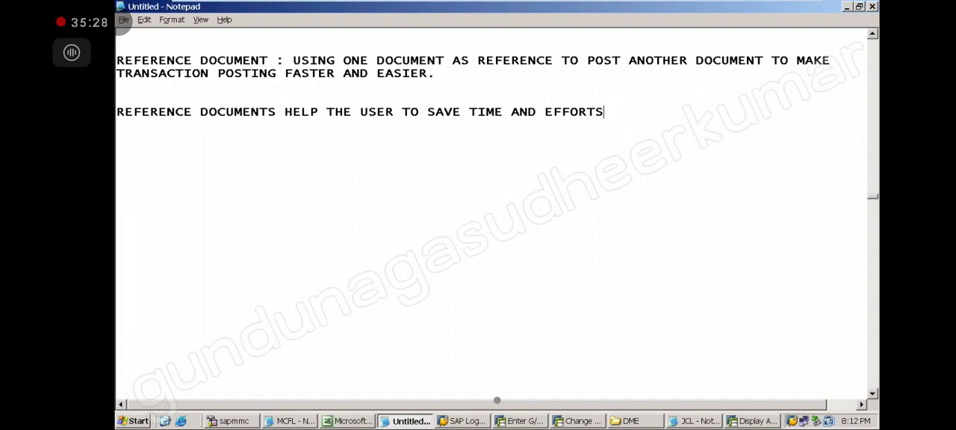
key("BackSpace")
Continue the second statement with "ASSOCIATED WITH TRANSACTION" and go on to a new line.
type("SSOCAITE")
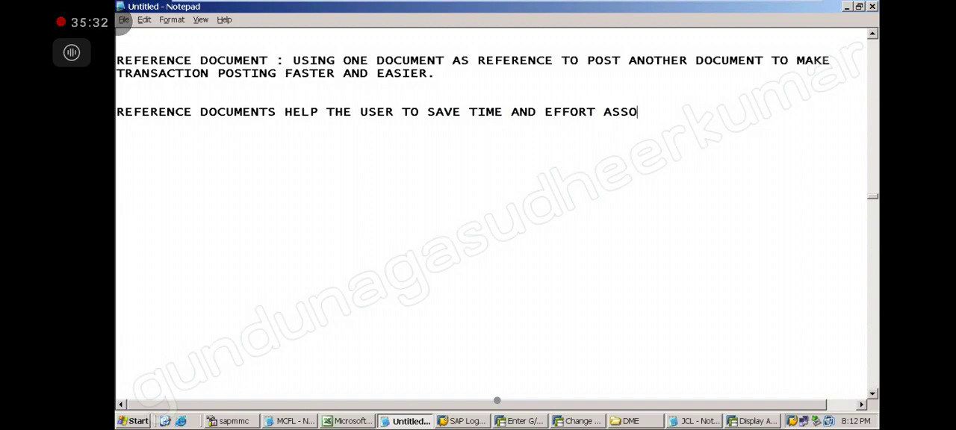
key("BackSpace")
key("BackSpace")
key("BackSpace")
key("BackSpace")
type("IATED T")
type("ITH TRNA")
key("BackSpace")
key("BackSpace")
type("ANSACTIONA")
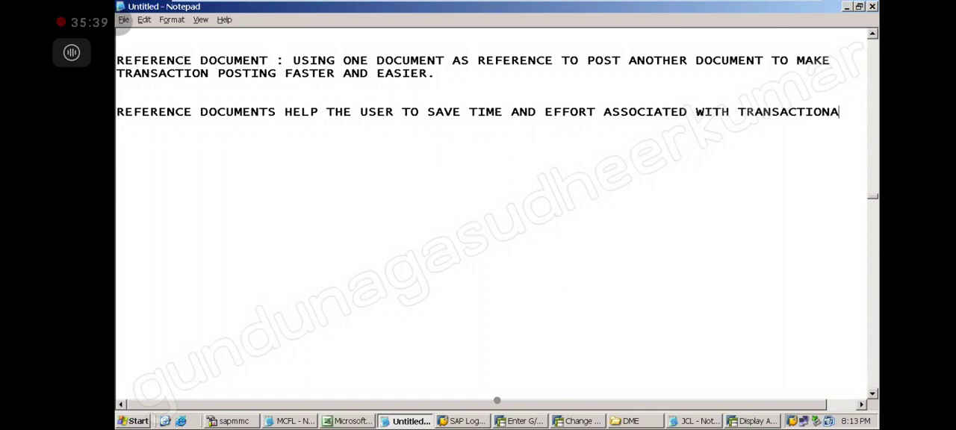
key("BackSpace")
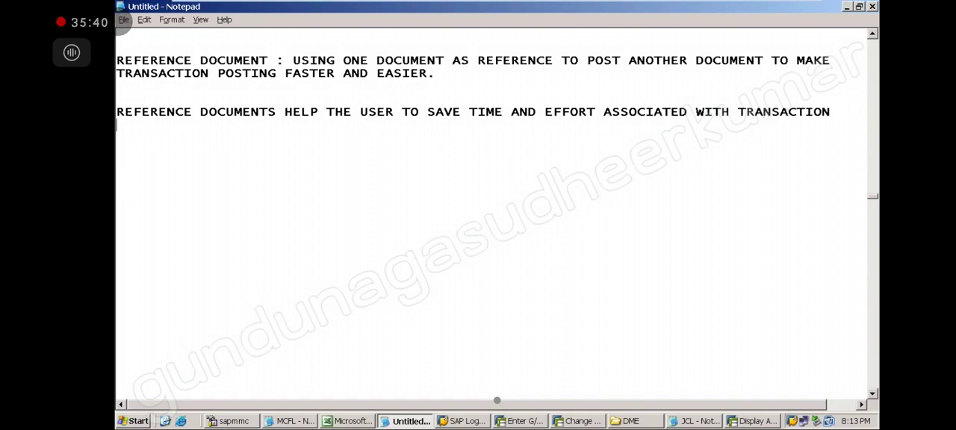
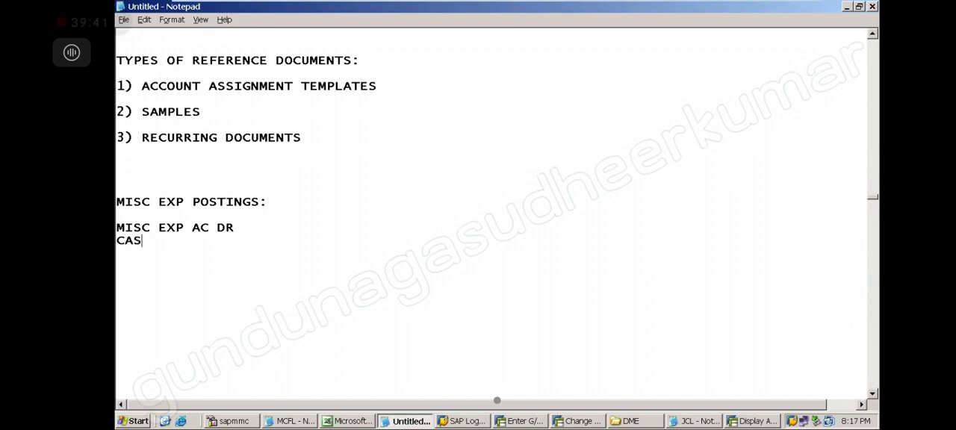
Complete the cash line as "CASH AC CR" and enter the amount 500 after "MISC EXP AC DR".
type("CR")
left_click(257, 233)
type("500")
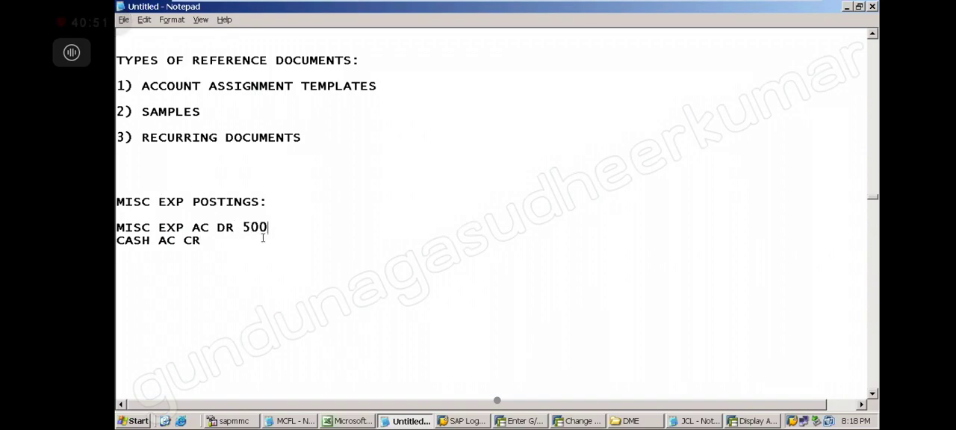
Enter 500 on the cash credit line, followed by a dashed arrow leading to "SAMPLE 1001".
key("Down")
type("500 -----------------> SAMPLE ")
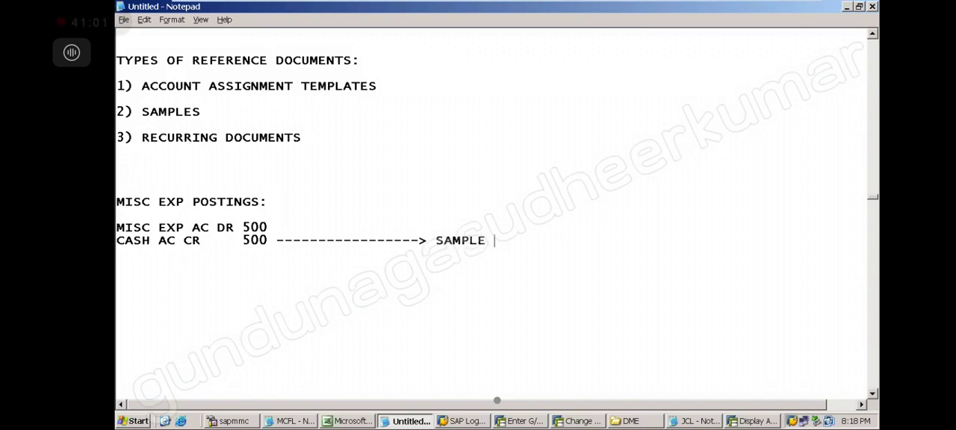
type("1001")
Write the line "POST USING THE SAMPLE : FBR2" below the miscellaneous expense entry.
left_click(150, 295)
type("POSTIN")
key("BackSpace")
key("BackSpace")
type("U")
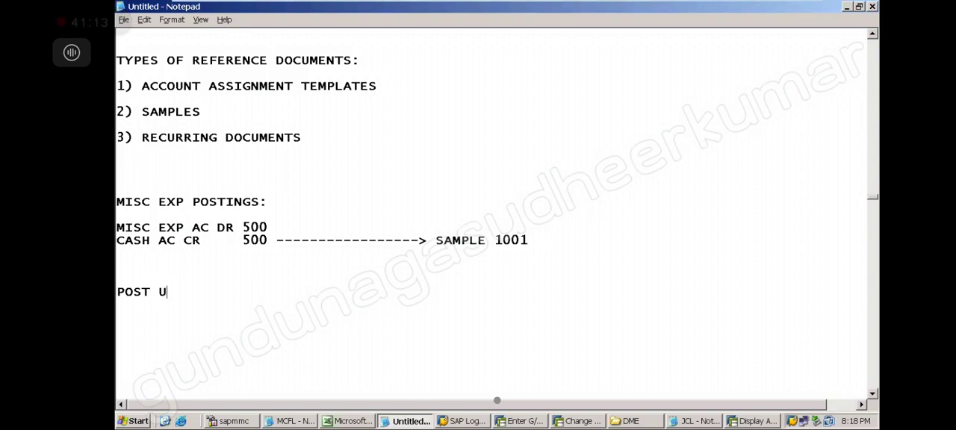
type("SING THE SAM")
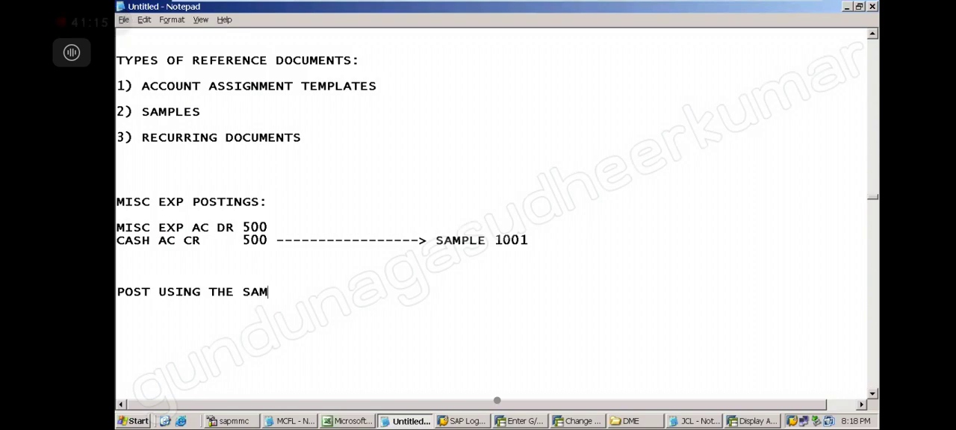
type("PLE : FBR2")
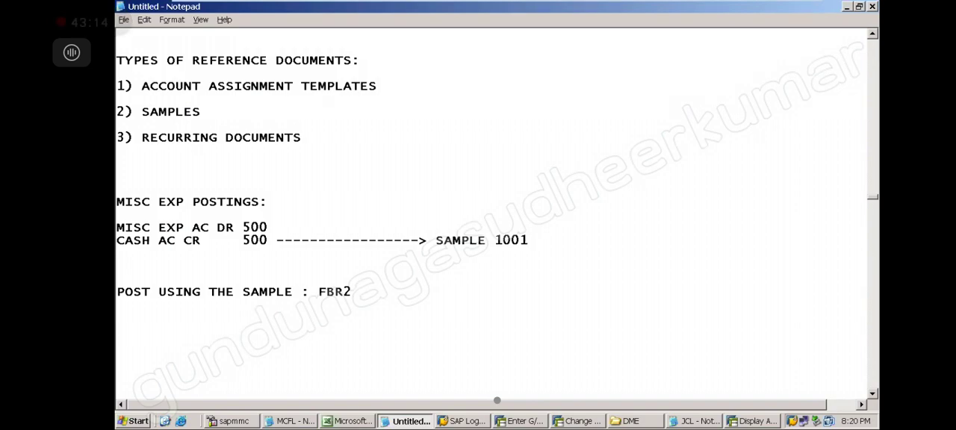
left_click(532, 240)
left_click_drag(529, 240, 430, 240)
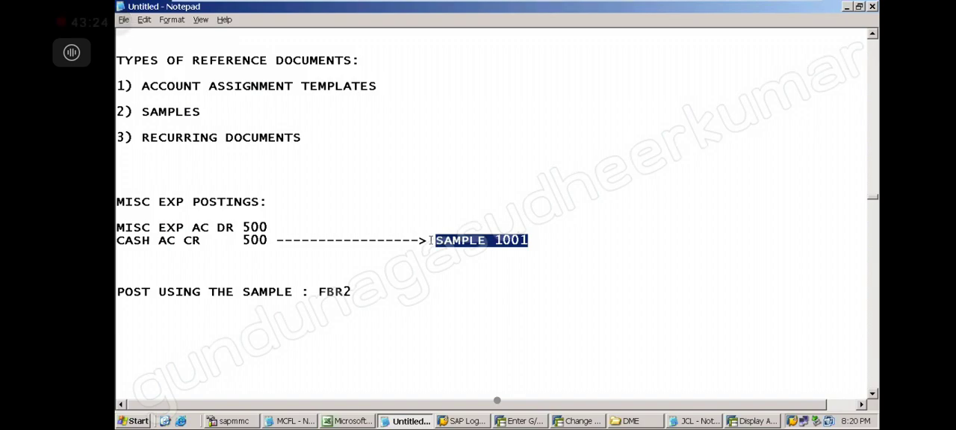
left_click(459, 205)
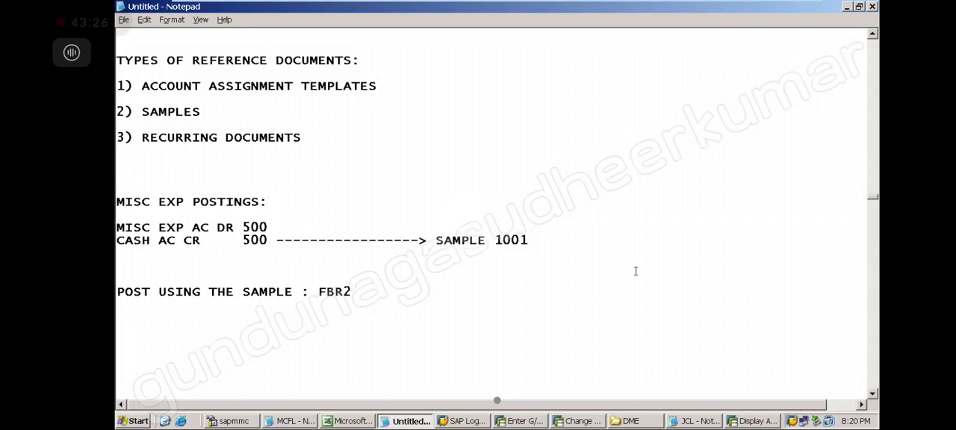
Add the heading "SAMPLES :" below the FBR2 line and leave blank space under it.
left_click(872, 394)
left_click(872, 394)
left_click(872, 394)
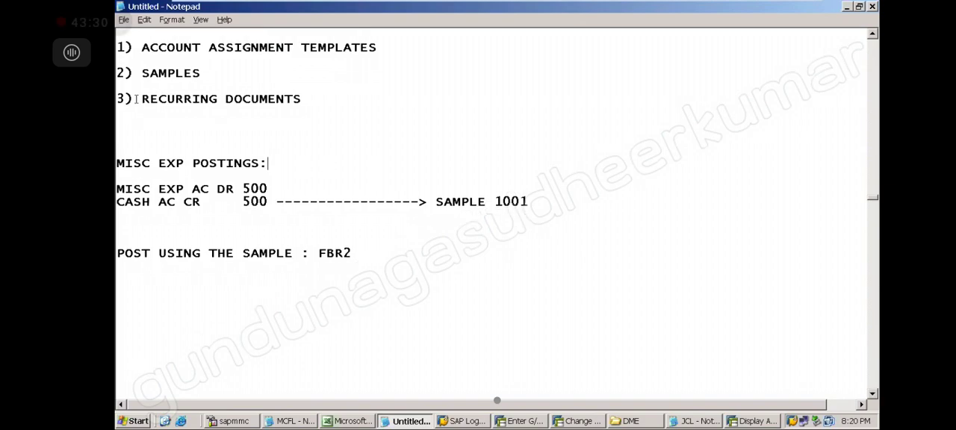
left_click_drag(203, 73, 117, 73)
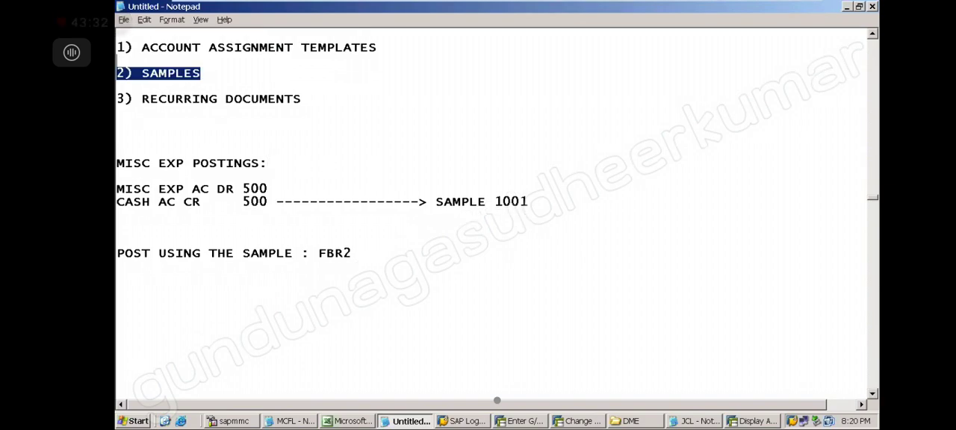
left_click(156, 296)
type("SAMPLES :")
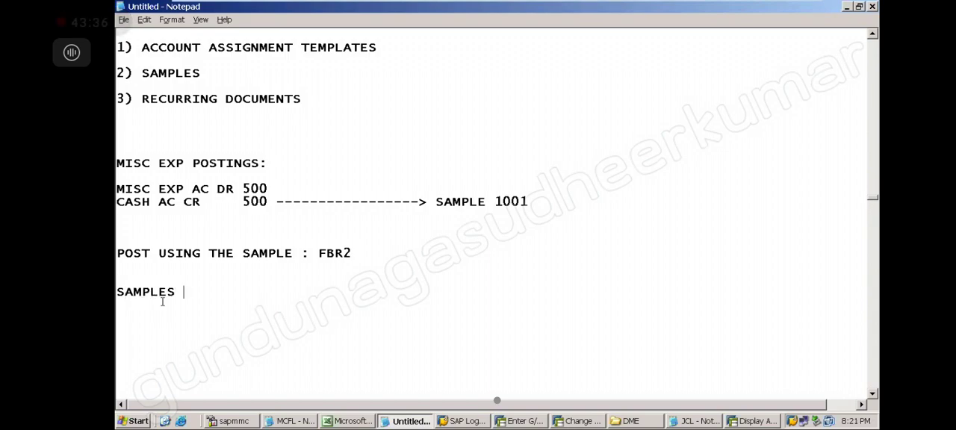
key("Return")
key("Return")
Write the first item under the heading, reading "1) DEFINE NUMBER RANGE FOR SAMPLE DOCUMENT TYPE : X2 : OBA7".
type("1) DEFI")
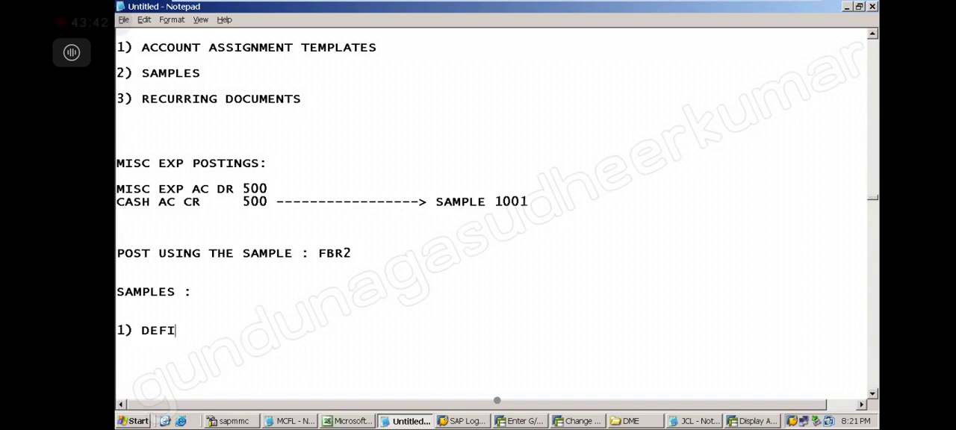
type("NE NUMBERRAN")
key("BackSpace")
key("BackSpace")
key("BackSpace")
type("RANGE FOR SAMPLE DOCUEMTN")
key("BackSpace")
key("BackSpace")
key("BackSpace")
key("BackSpace")
key("BackSpace")
type("MENT TYPOE")
key("BackSpace")
key("BackSpace")
type("E : ")
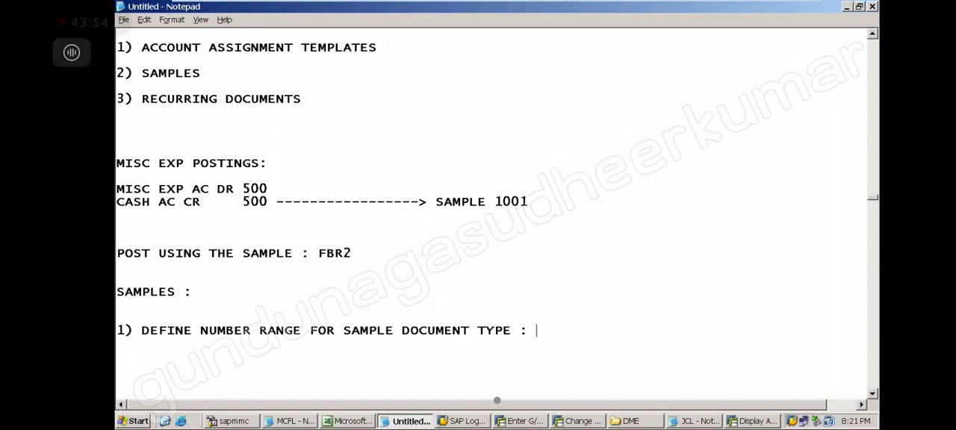
type("X2  : OBA7")
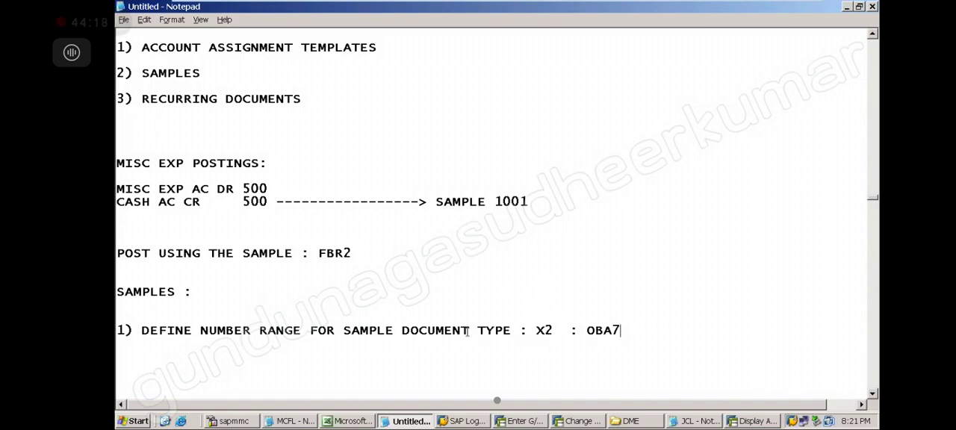
Switch to SAP, restart transaction OBA7 and position the document types list at X2.
left_click(582, 421)
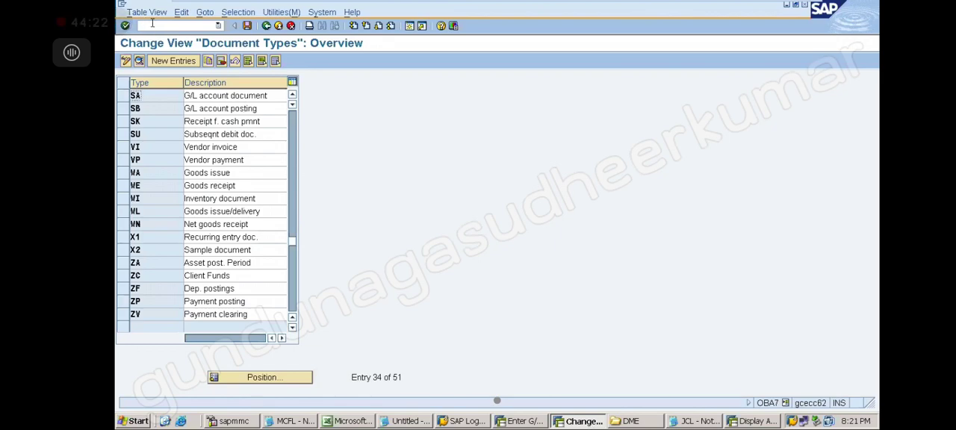
left_click(152, 23)
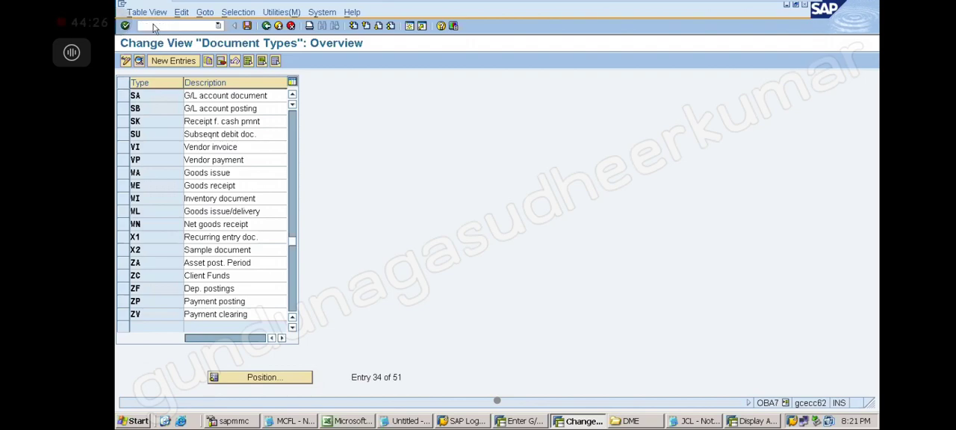
key("Return")
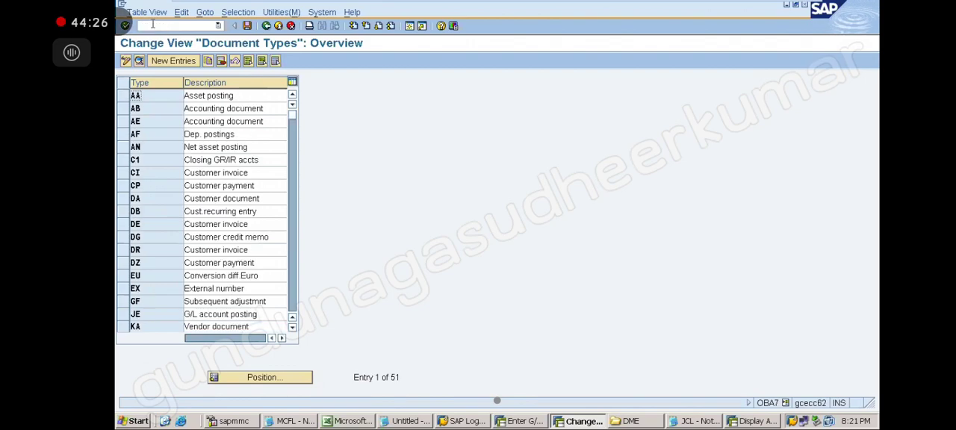
left_click(282, 380)
type("X2")
key("Return")
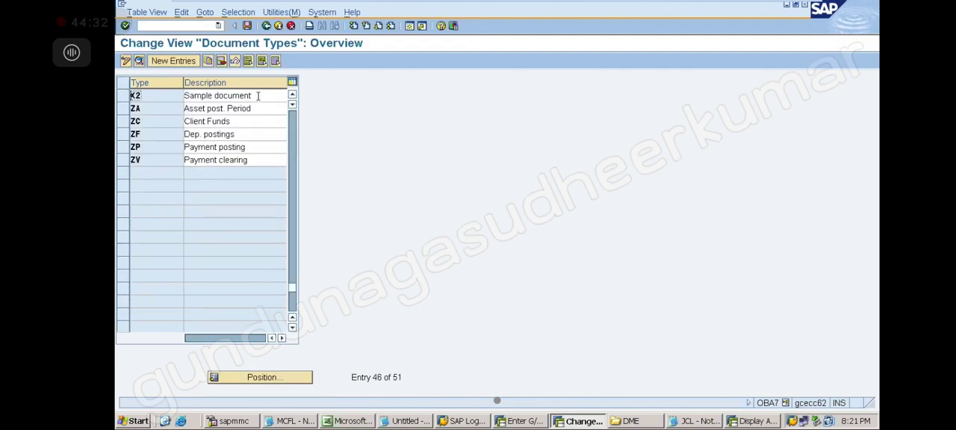
Go from the X2 sample document type to its number ranges and open company code TEE's intervals for changing.
left_click_drag(258, 96, 165, 95)
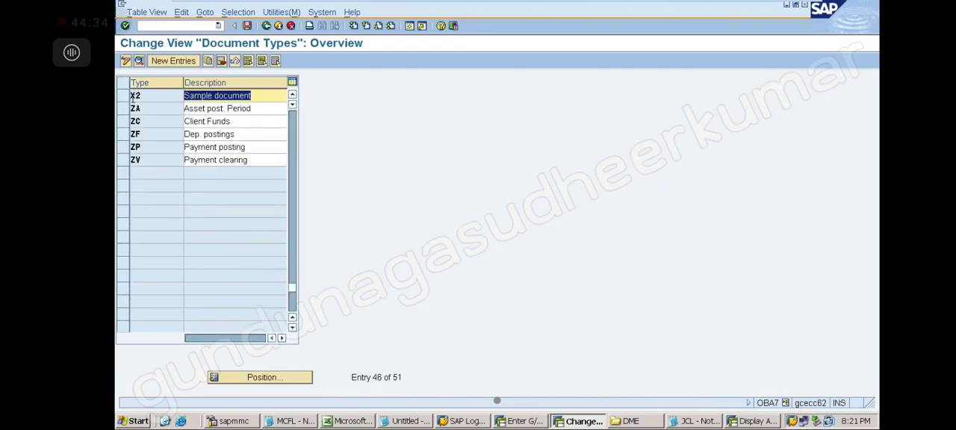
double_click(136, 96)
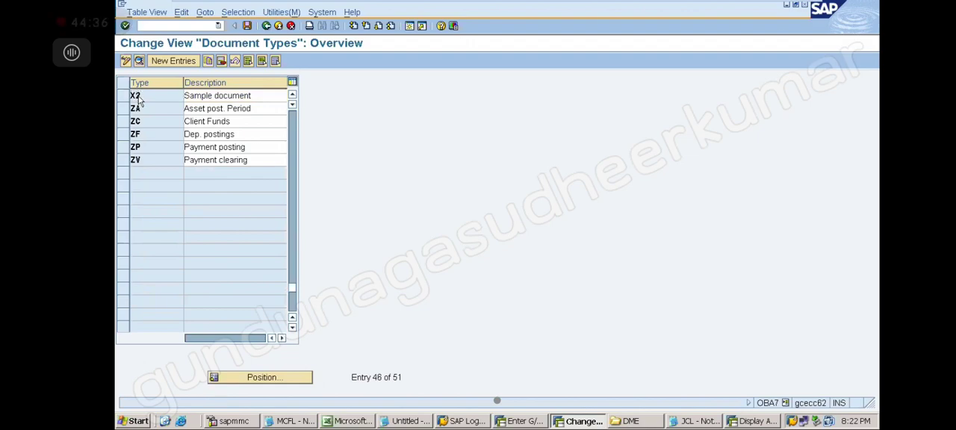
left_click(401, 124)
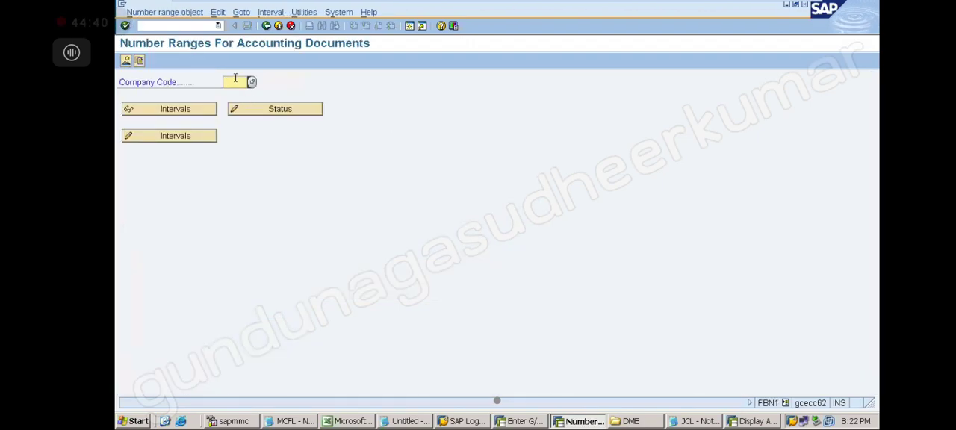
type("TEE")
left_click(178, 139)
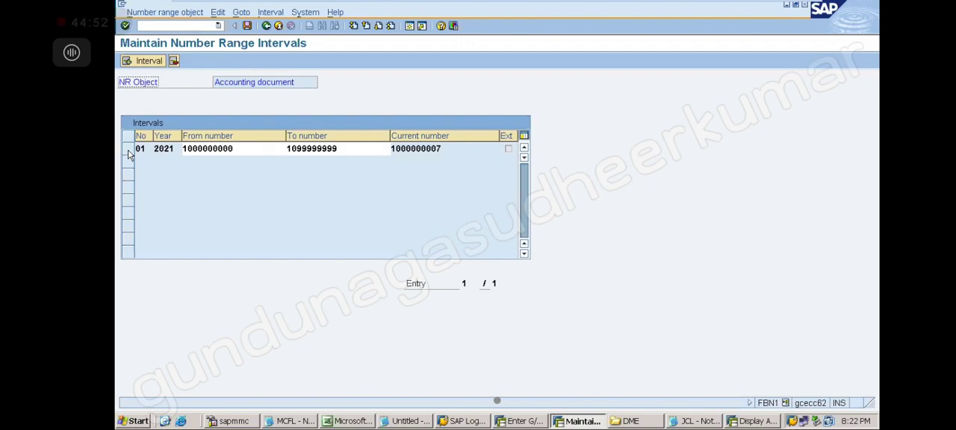
Insert a number range interval X2 for year 2021, running from 1001 to 1500.
left_click(141, 63)
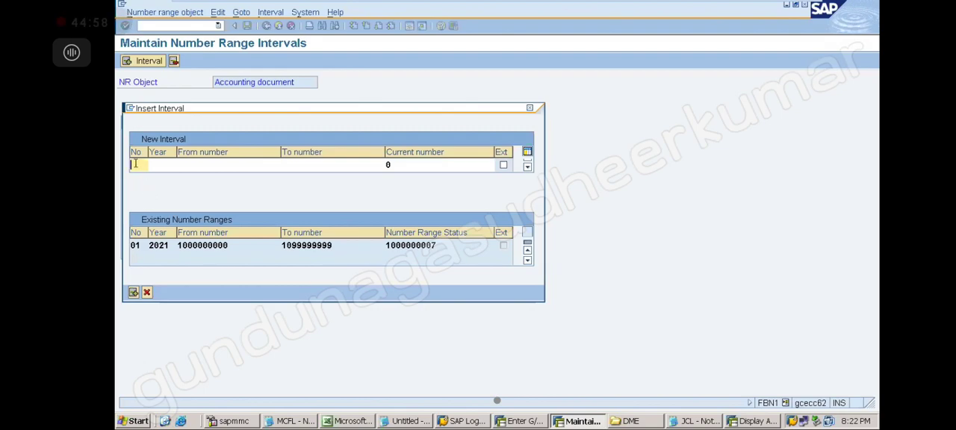
type("X2")
left_click(163, 163)
type("2021")
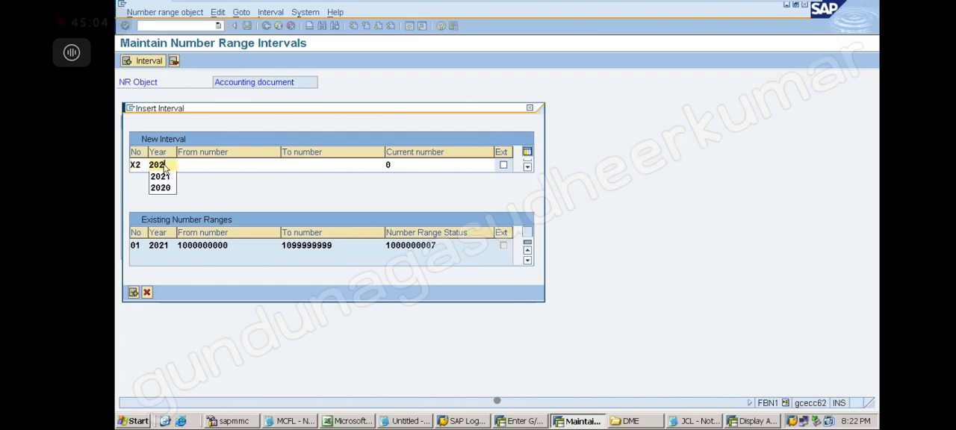
left_click(198, 166)
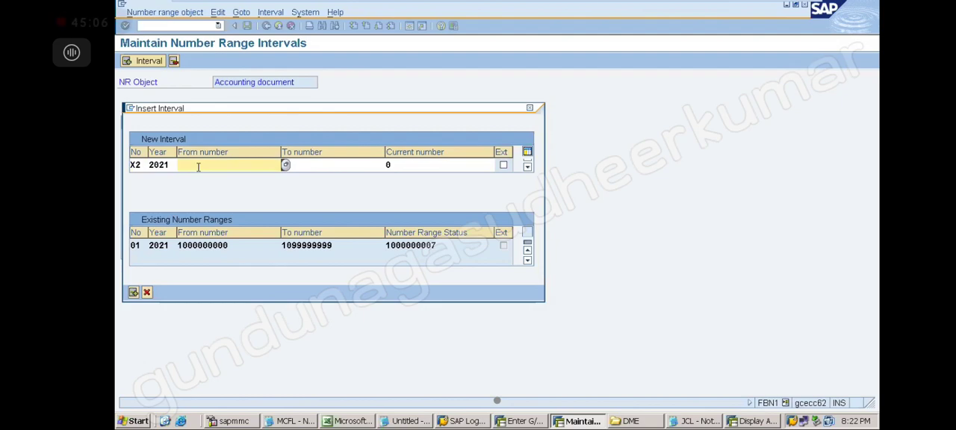
type("1001")
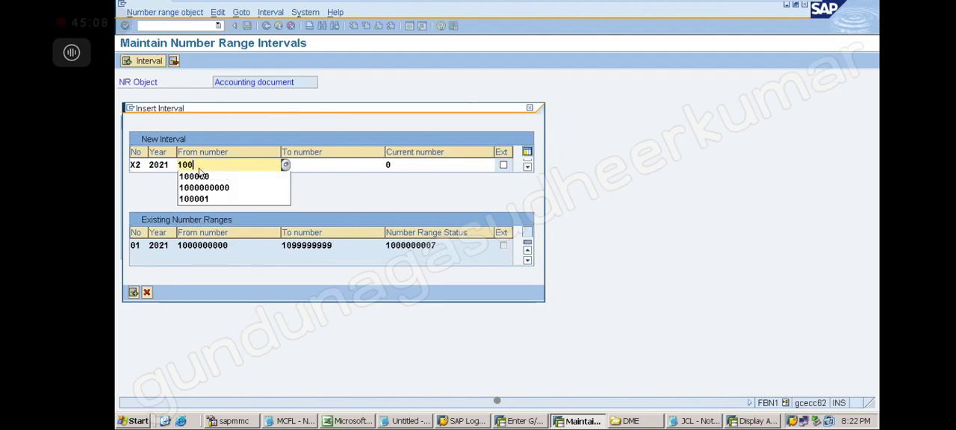
left_click(307, 165)
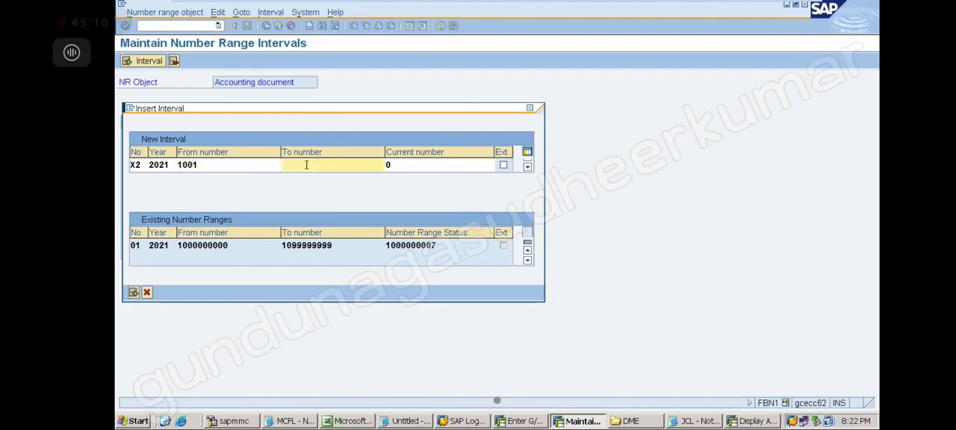
type("1500")
left_click(421, 167)
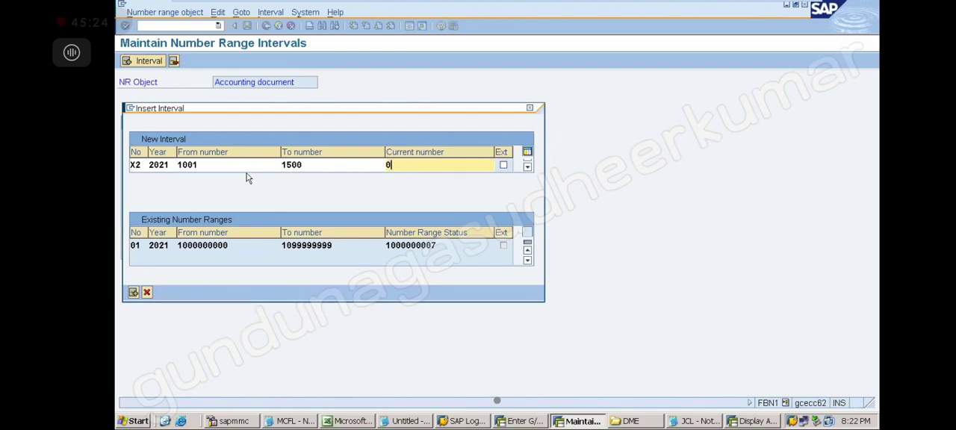
key("Return")
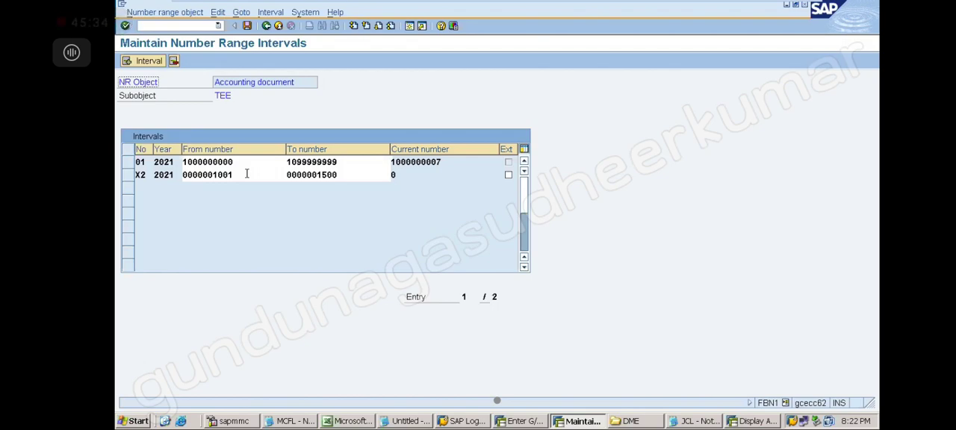
Save the number range intervals for company code TEE and acknowledge the transport notice.
left_click(247, 26)
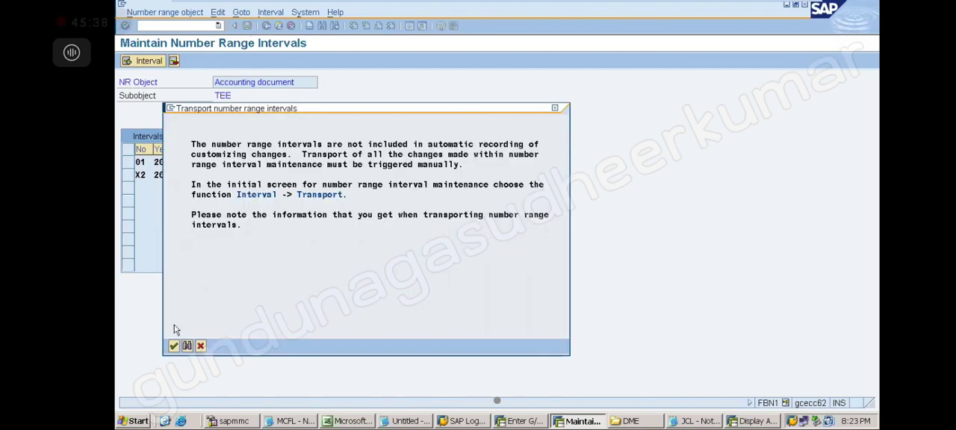
left_click(173, 346)
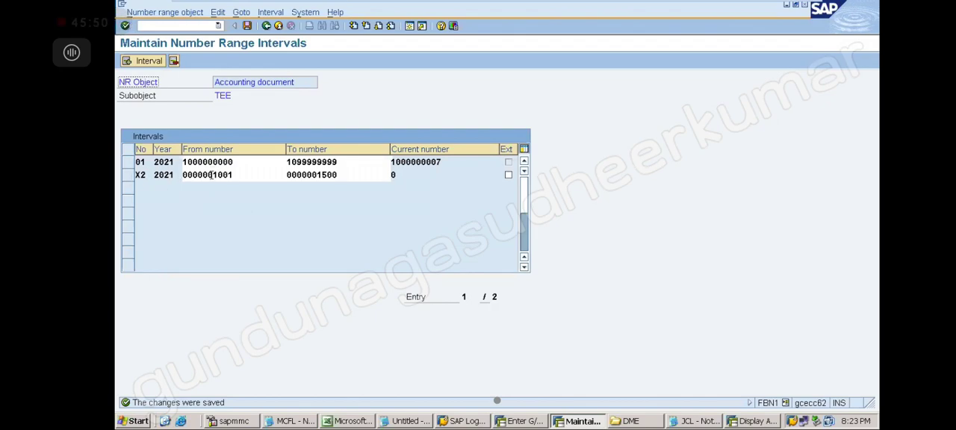
left_click_drag(263, 182, 208, 179)
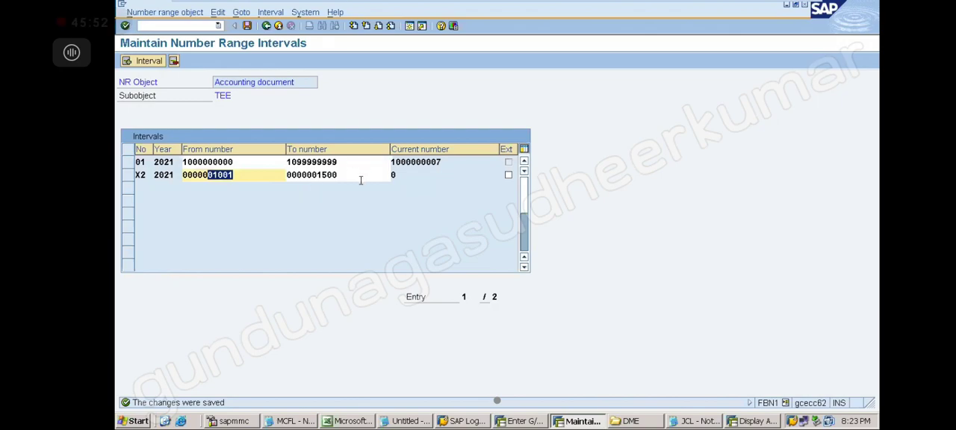
left_click_drag(351, 180, 278, 183)
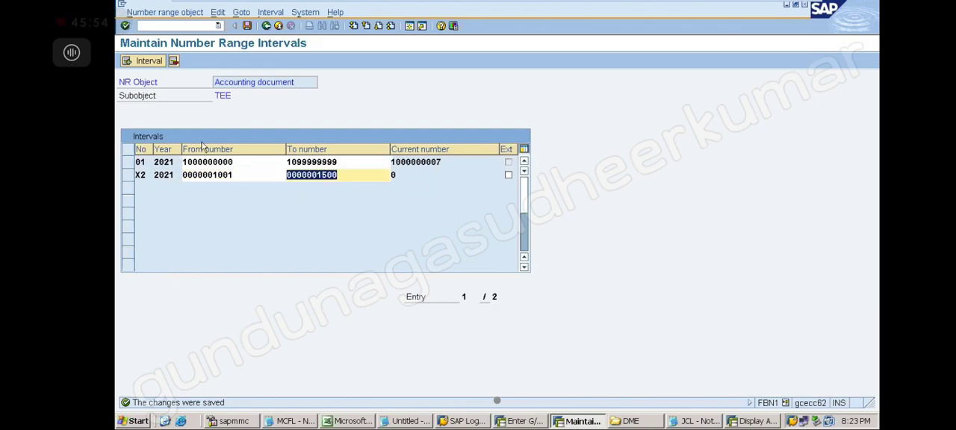
left_click(192, 104)
Restart transaction OBA7 and position the document types list so that X1 and X2 are both visible.
left_click(218, 25)
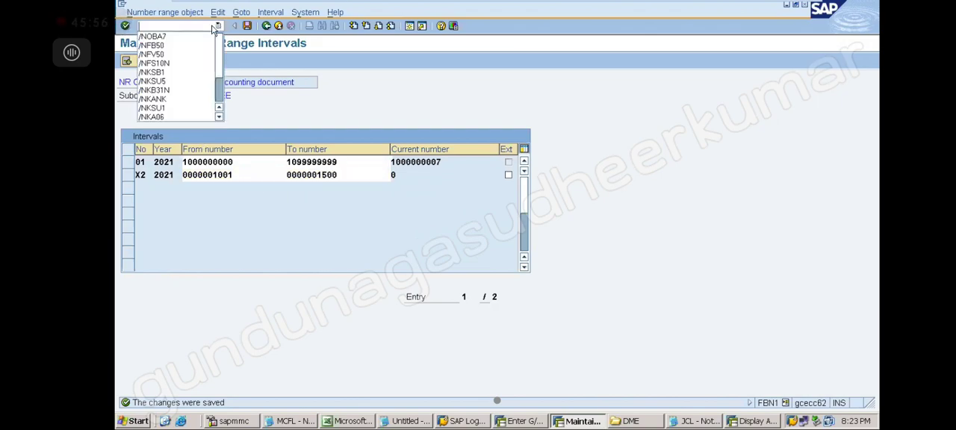
key("Return")
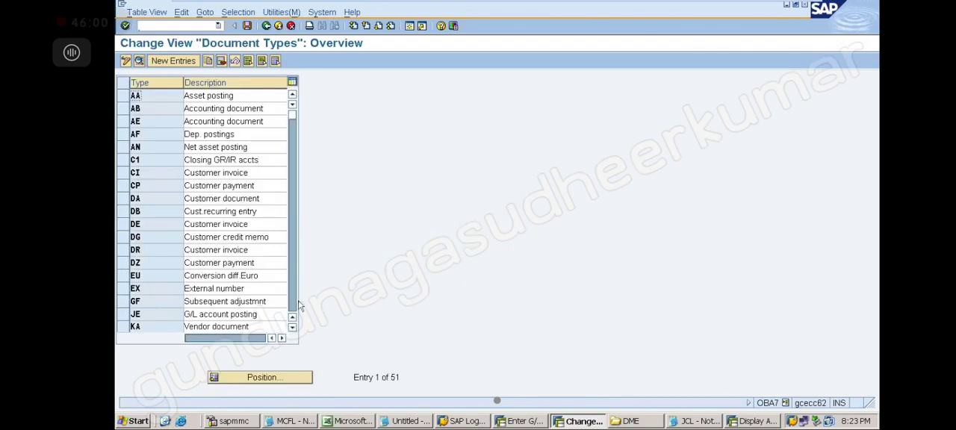
left_click(300, 381)
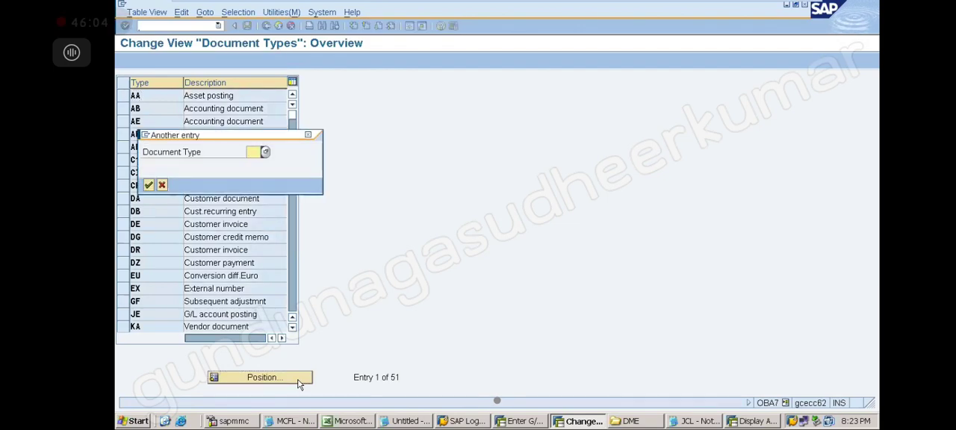
type("X2")
key("Return")
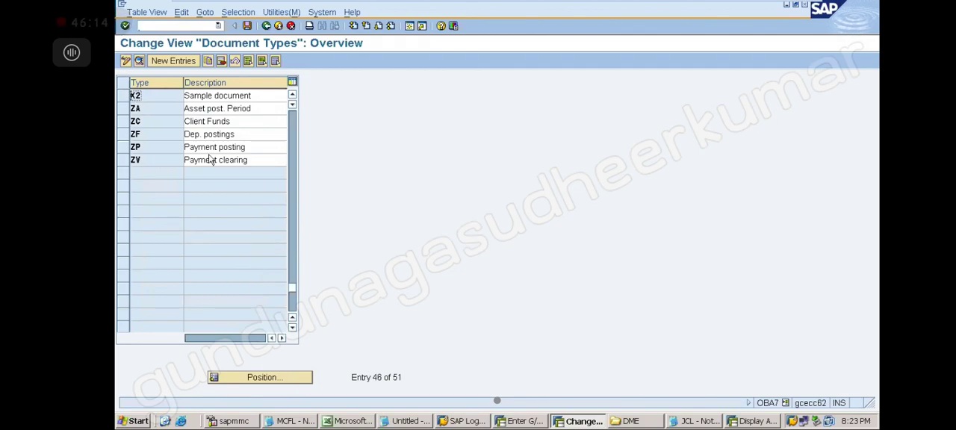
left_click(292, 94)
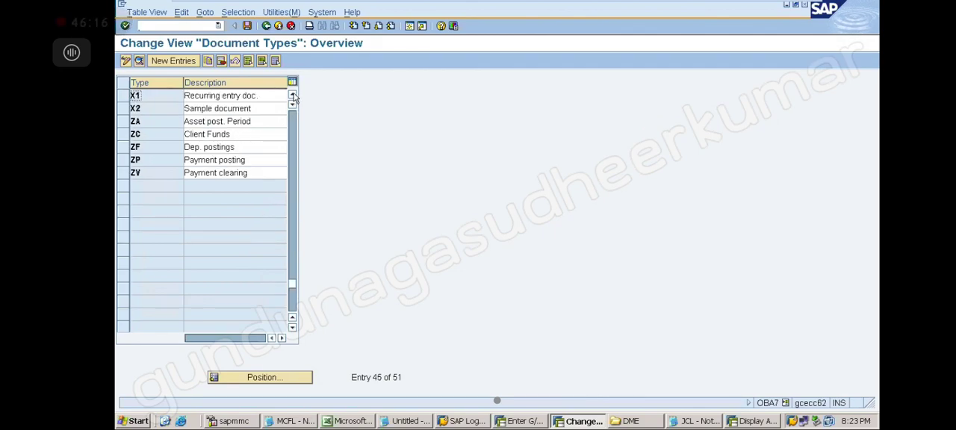
Open the X2 sample document type's number range information and review company code TEE's intervals in change mode.
left_click(254, 108)
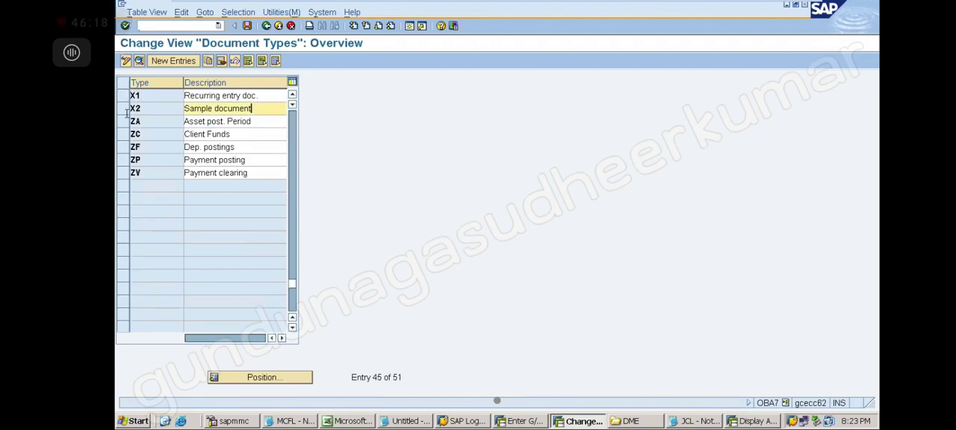
double_click(141, 109)
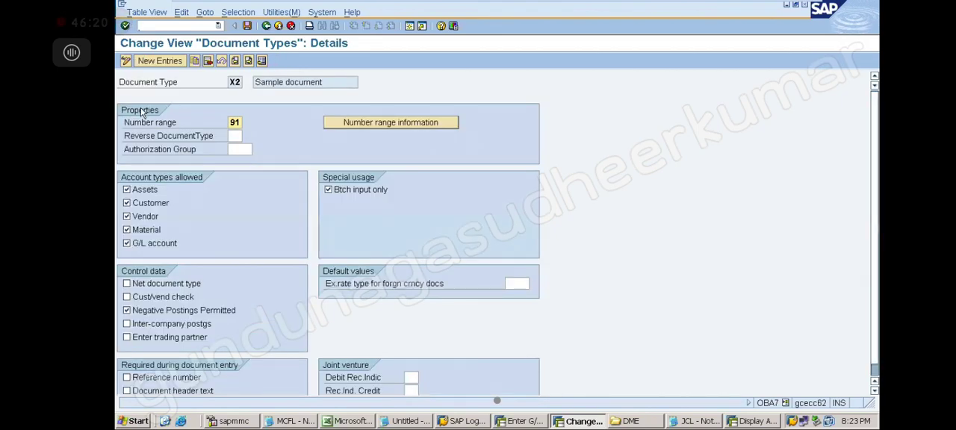
left_click(408, 124)
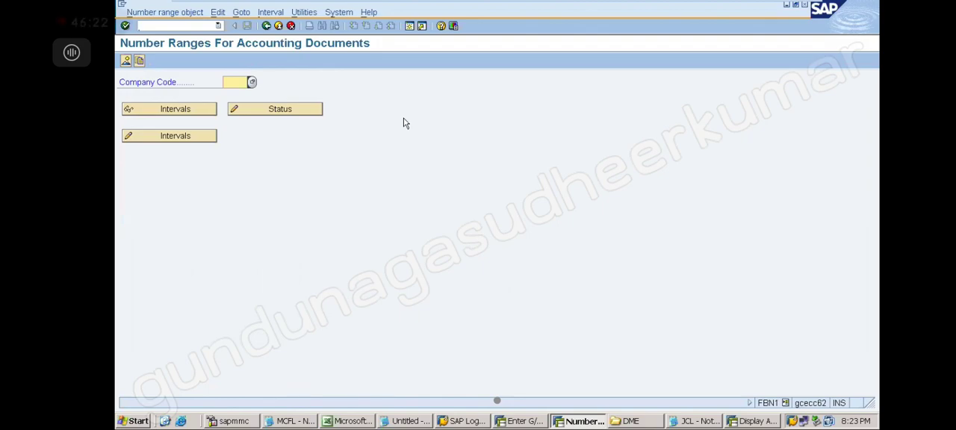
type("TEE")
left_click(189, 135)
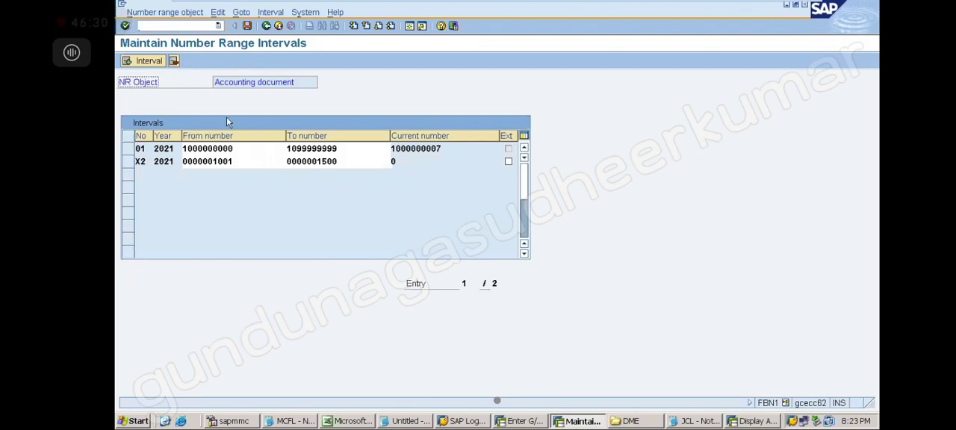
Go back to the document types list, check the details of recurring entry document type X1, and return to the list.
left_click(267, 26)
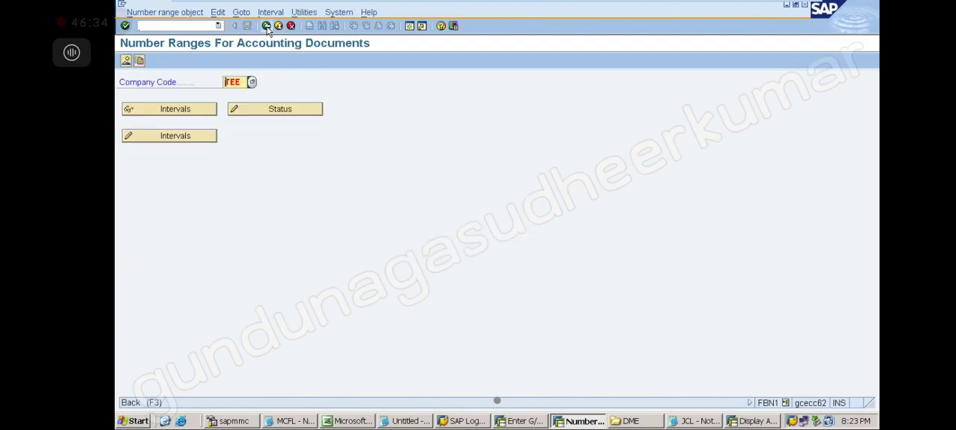
left_click(267, 26)
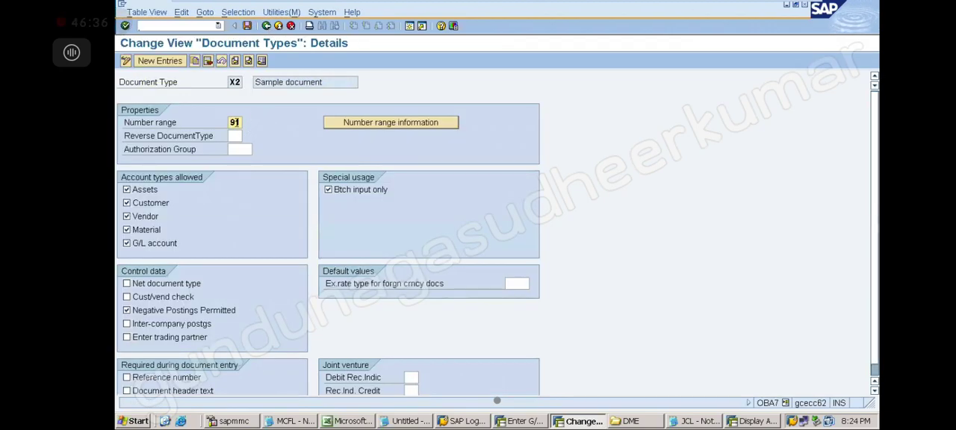
left_click(266, 26)
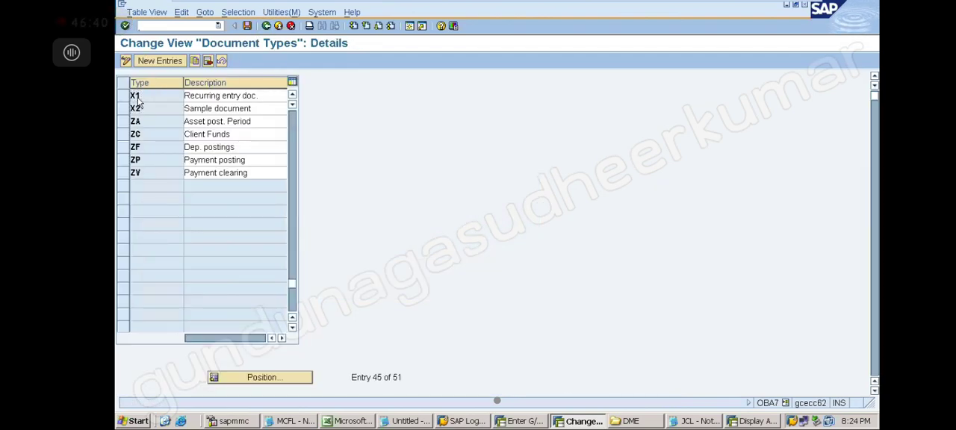
double_click(137, 98)
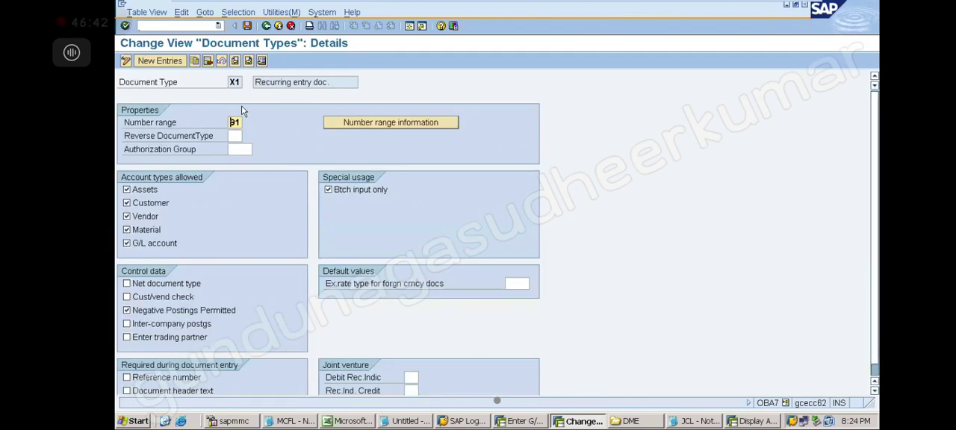
left_click(266, 26)
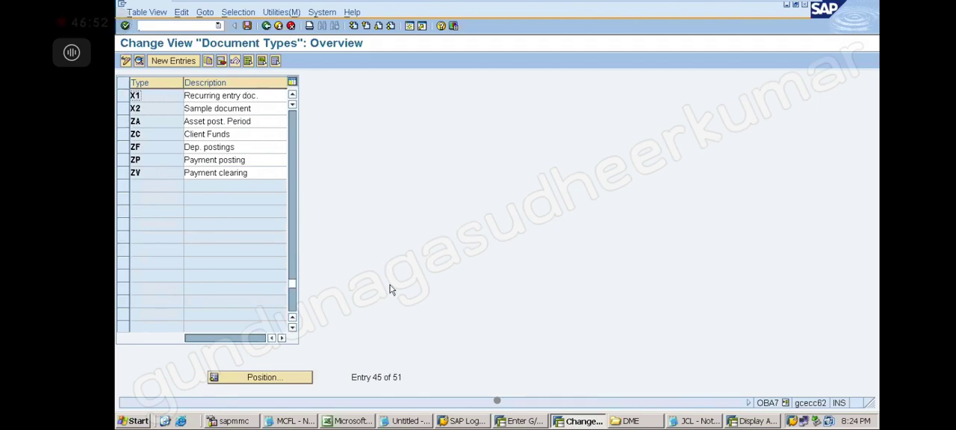
Glance at the Notepad notes, return to SAP, and open company code TEE's intervals for changing from document type X2.
left_click(415, 421)
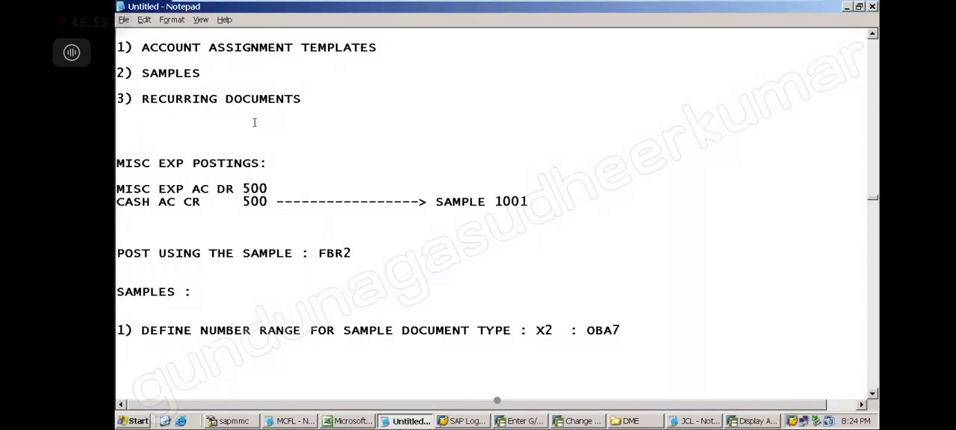
left_click(585, 422)
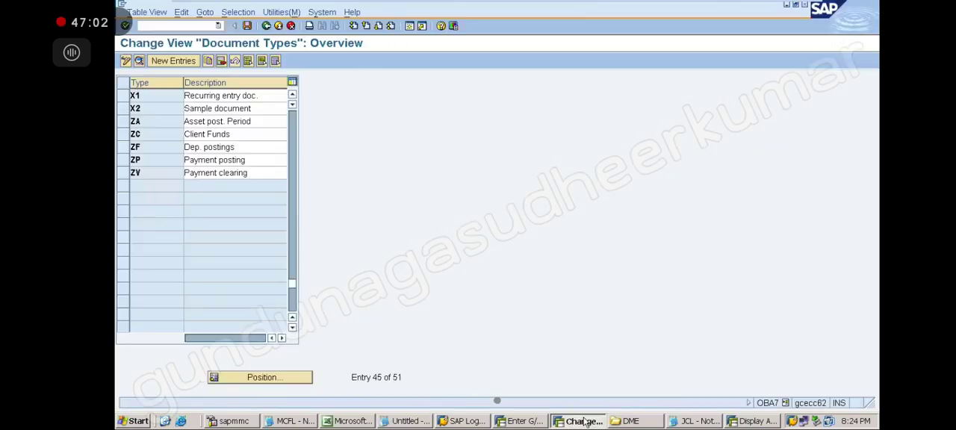
double_click(135, 109)
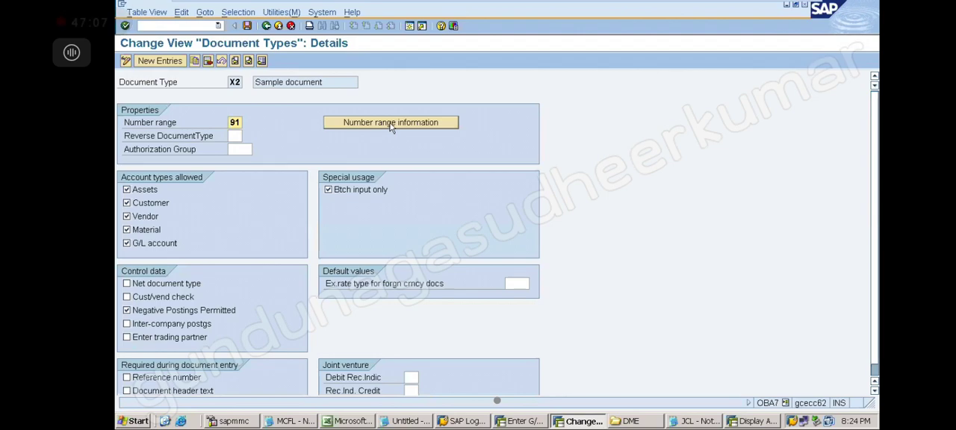
left_click(390, 123)
left_click(251, 82)
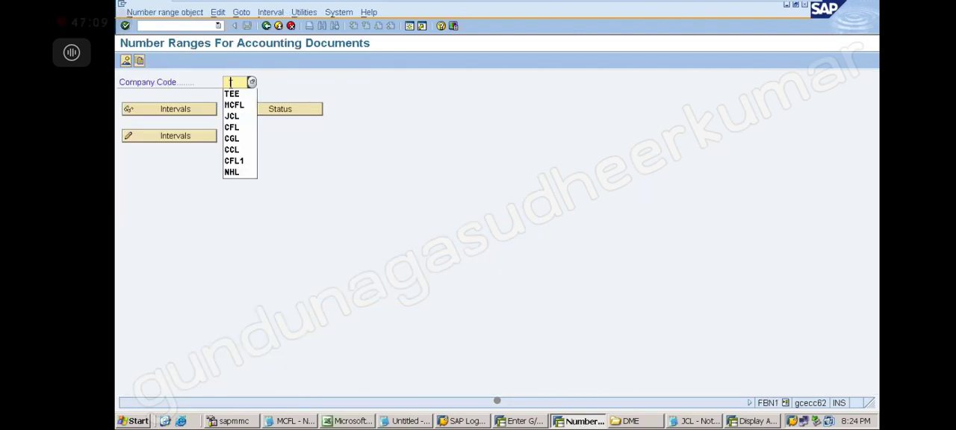
left_click(232, 94)
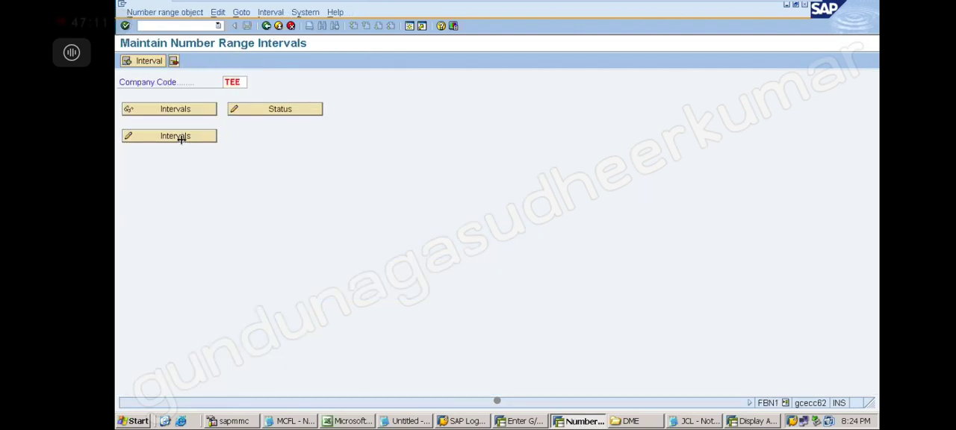
left_click(181, 139)
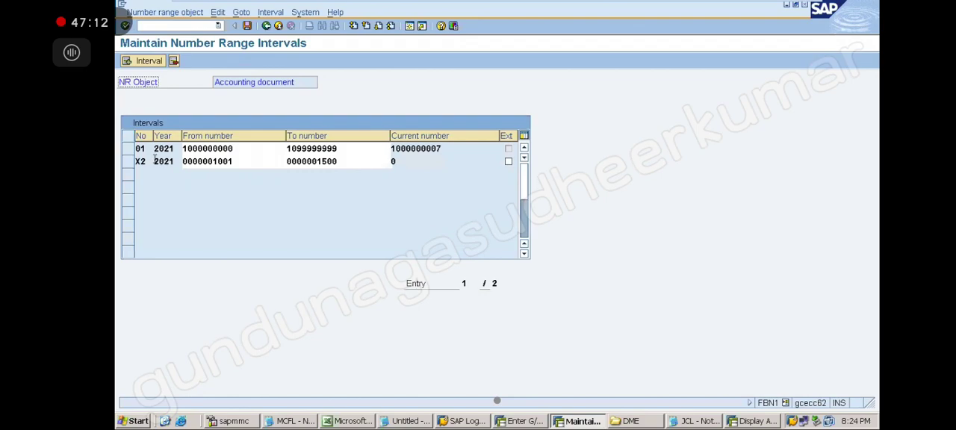
Fill in a new interval X2 for year 2021 from 1001 to 1500, and close the dialog without inserting it.
left_click(150, 61)
left_click(137, 165)
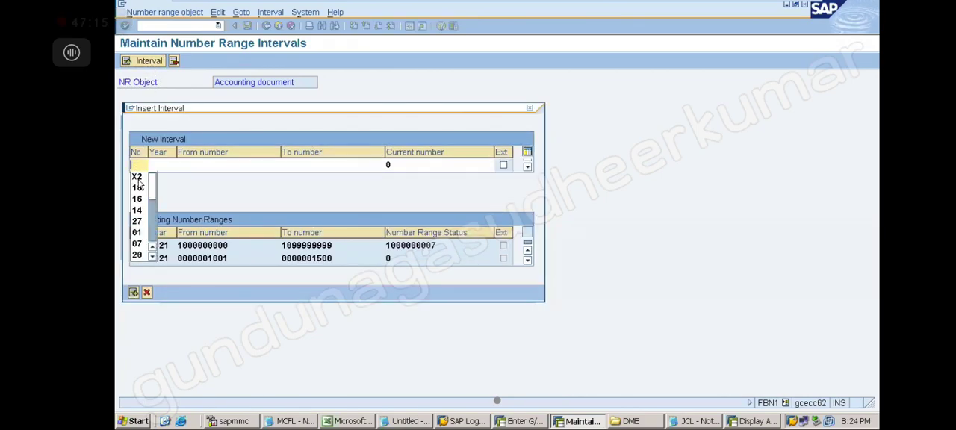
left_click(139, 179)
left_click(156, 166)
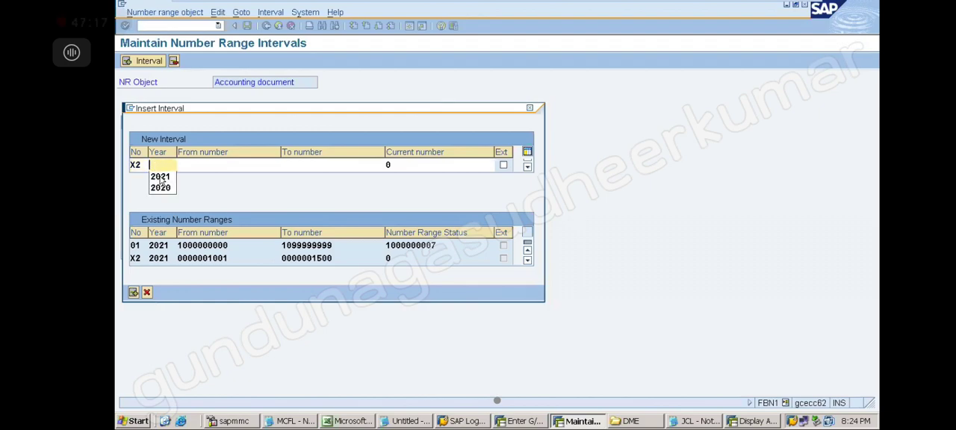
left_click(161, 179)
left_click(190, 165)
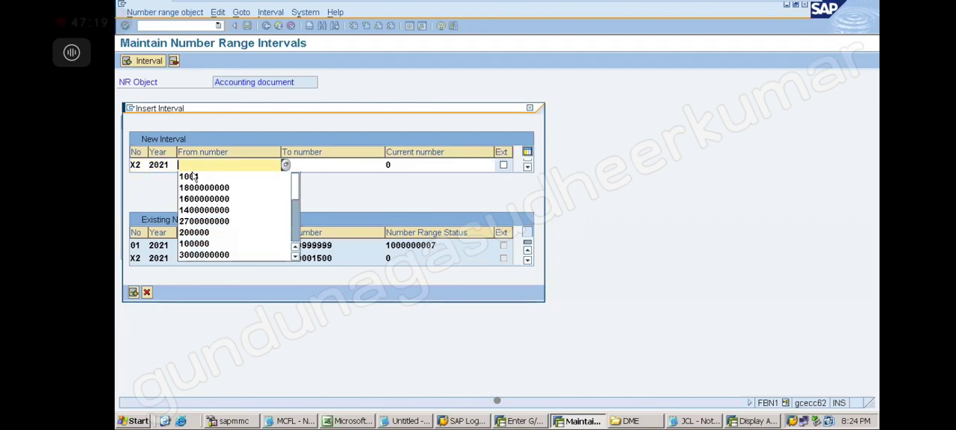
left_click(193, 177)
left_click(301, 165)
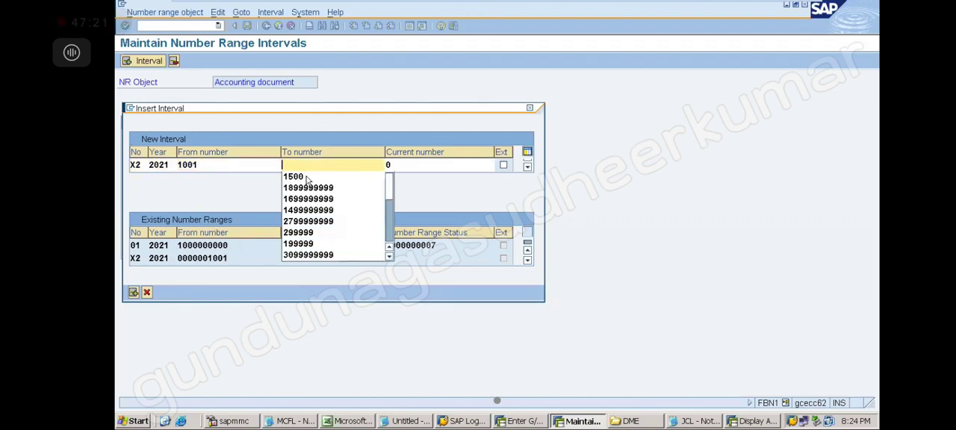
left_click(307, 178)
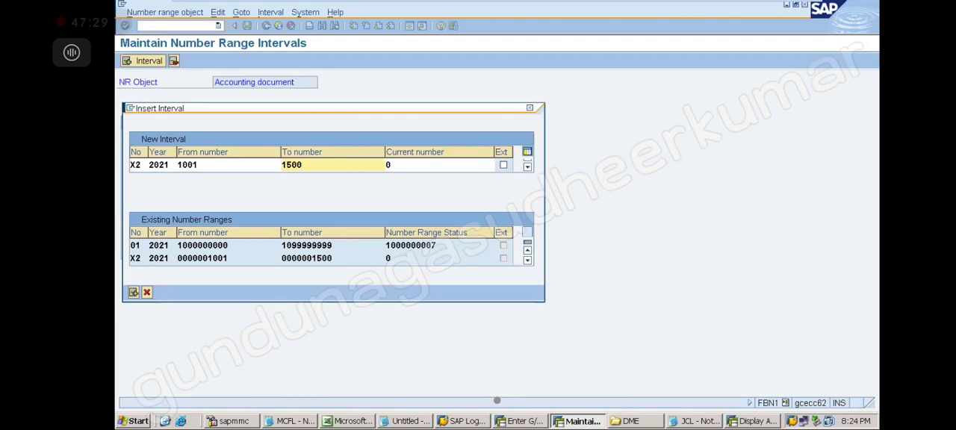
left_click(529, 109)
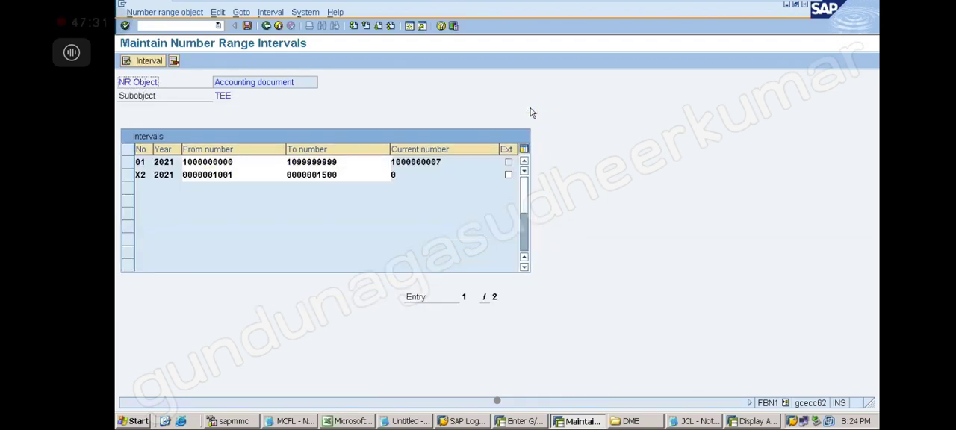
Save company code TEE's number range intervals again and acknowledge the transport notice.
left_click(248, 27)
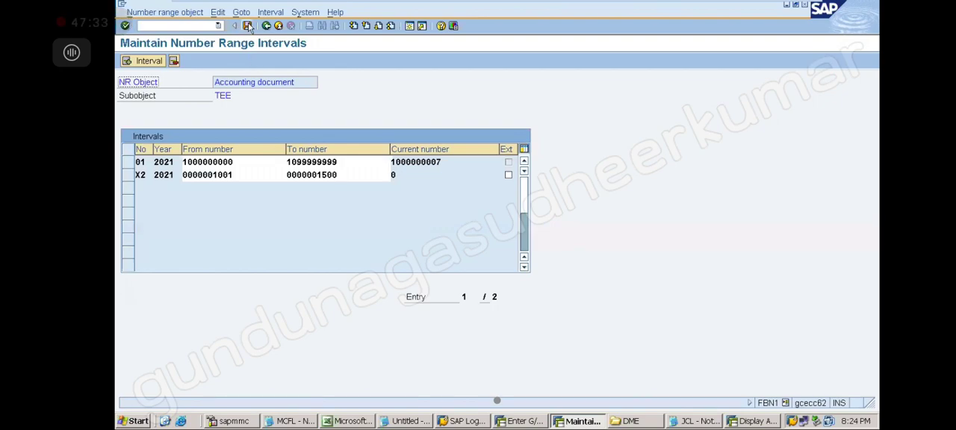
left_click(173, 346)
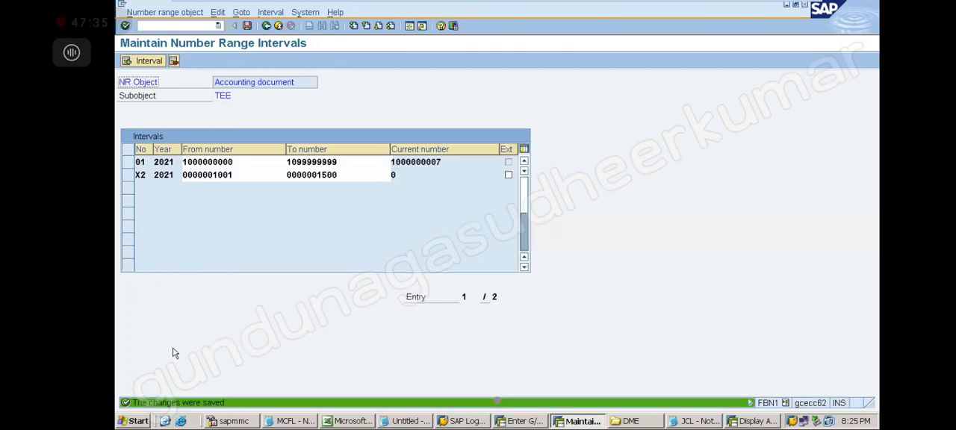
Switch to Notepad and add the line "2) CREATE THE SAMPLE DOCUMENTS : F-01" below the number range step.
left_click(418, 423)
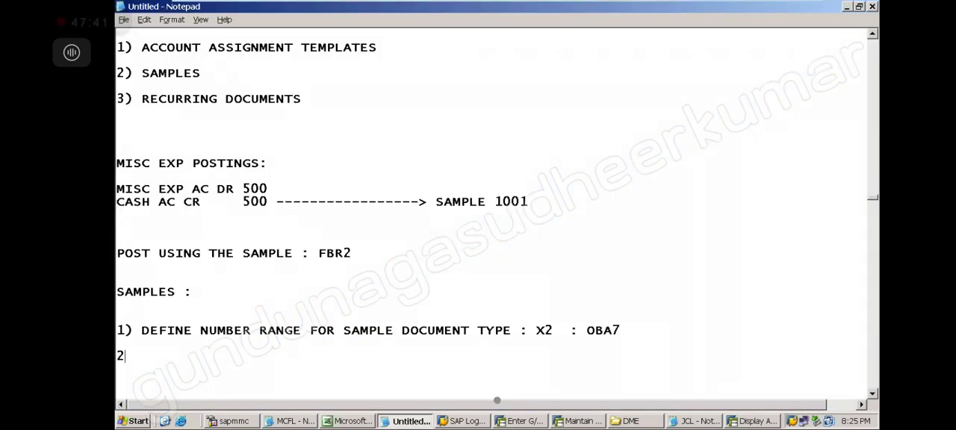
type("2) CER")
key("BackSpace")
key("BackSpace")
type("TEK")
key("BackSpace")
key("BackSpace")
key("BackSpace")
type("REATE T")
key("BackSpace")
key("BackSpace")
type("E THE SAMP")
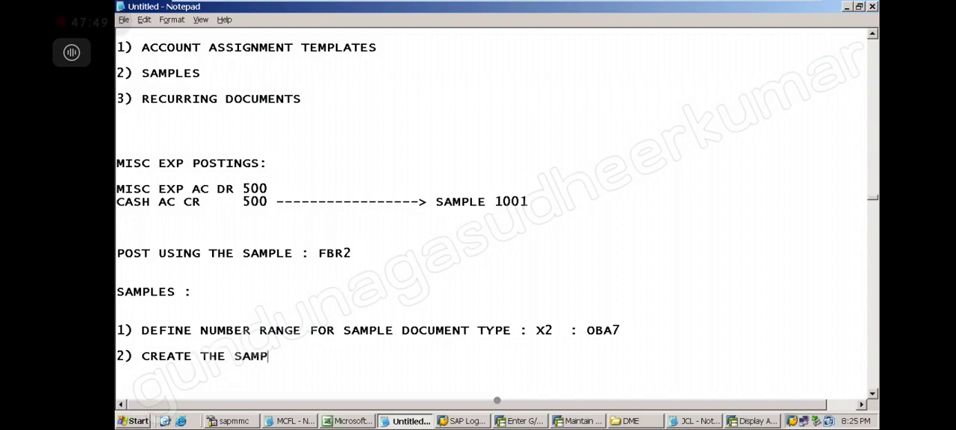
type("LE DOCUMENTS : F-01")
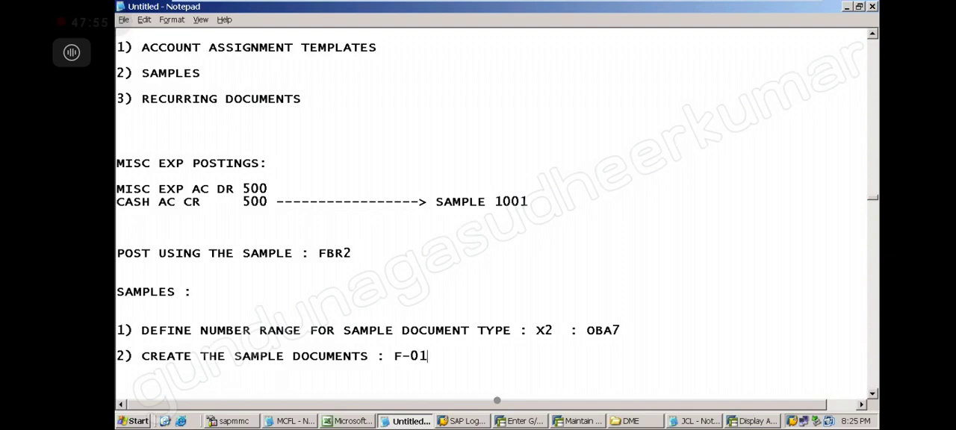
Below the F-01 line, add the sample entry "MISC EXP AC DR" with "CASH AC CR" on the following line.
key("Return")
key("Return")
key("Return")
key("Return")
key("Return")
key("Return")
key("Return")
key("Return")
key("Return")
key("Return")
key("Return")
key("Return")
key("Return")
key("Return")
key("Return")
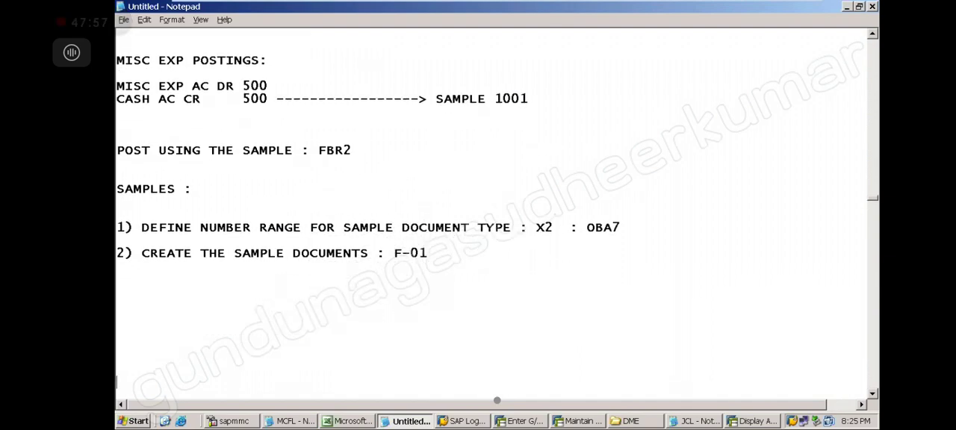
key("Return")
key("Return")
key("Return")
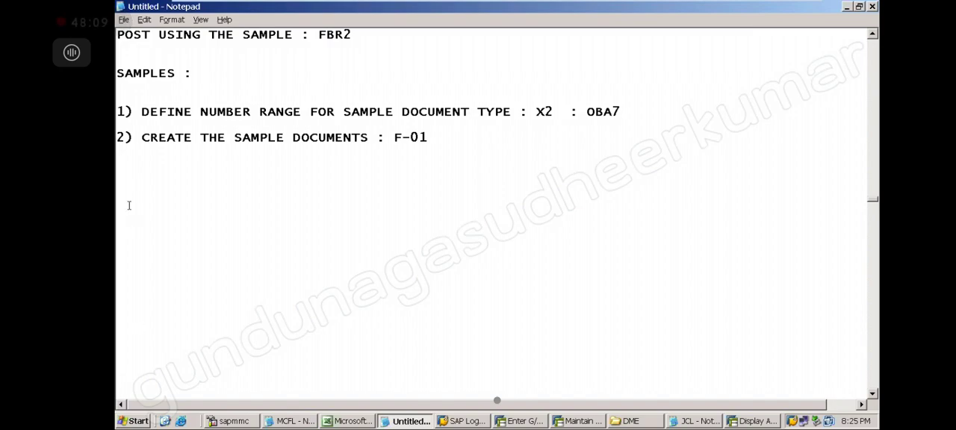
type("MISC EXP AC DR")
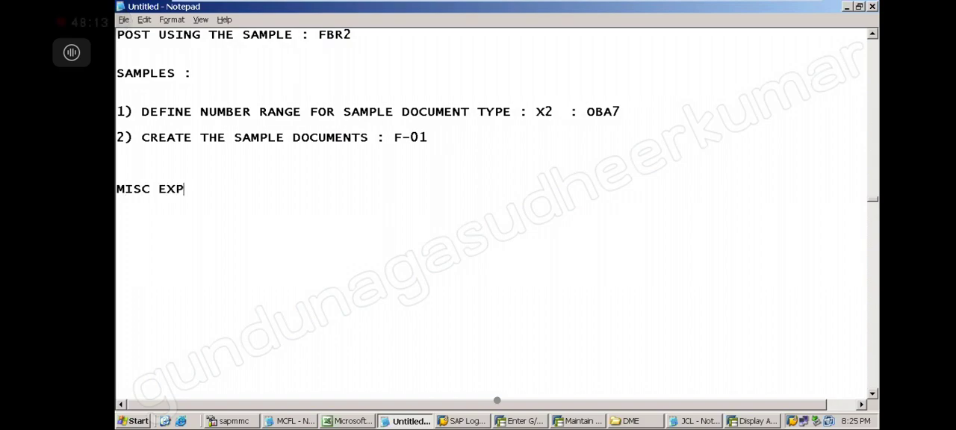
key("Return")
type("CA")
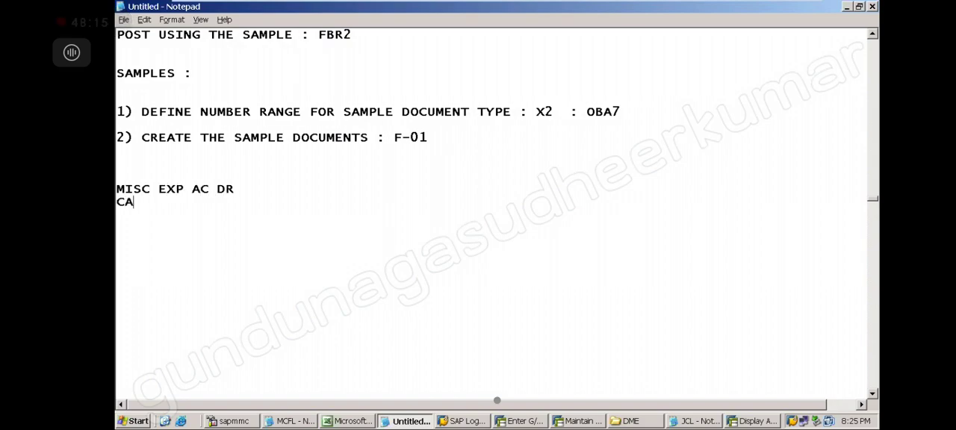
type("SH AC CR")
Below the cash entry, add a second sample entry "TRAVELLING EXP AC DR" with "BANK AC CR" on the following line.
key("Return")
key("Return")
type("TRAV")
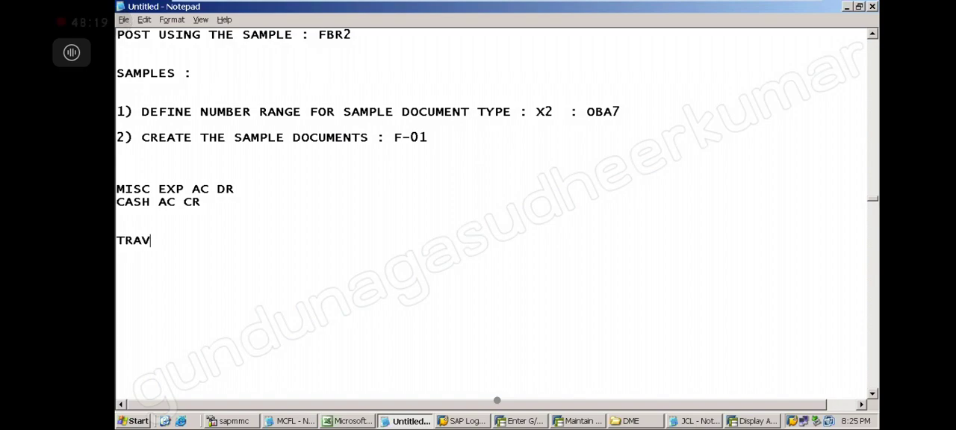
type("ELLING EXP AC DR")
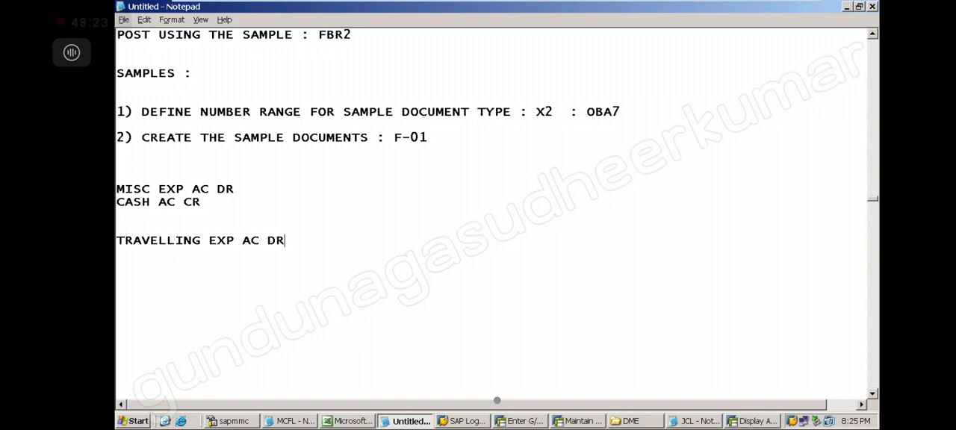
type("A")
key("BackSpace")
type("BANK AC CR")
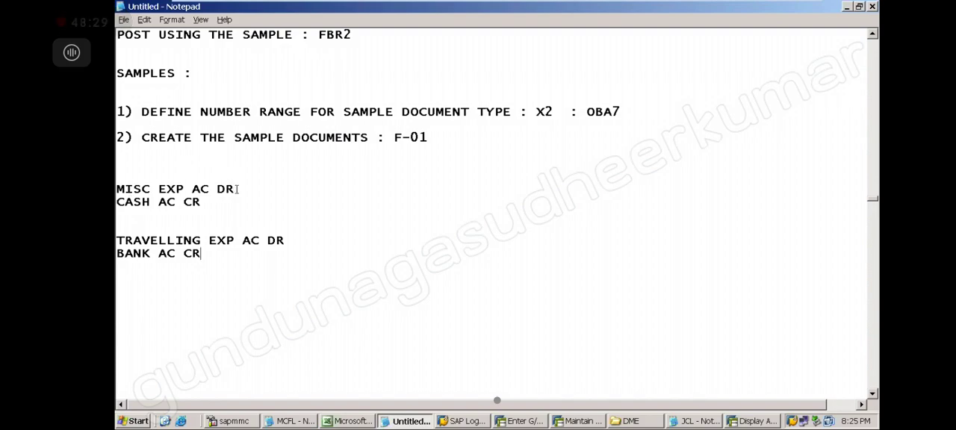
left_click_drag(238, 189, 150, 180)
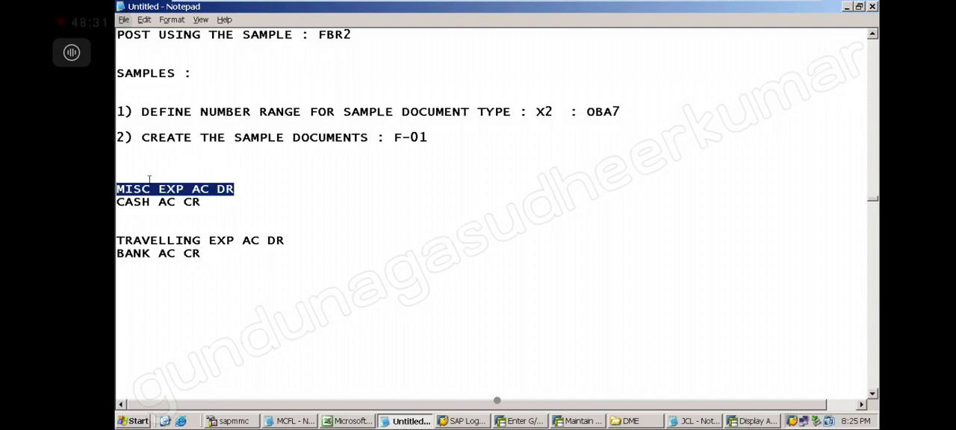
left_click_drag(287, 240, 189, 221)
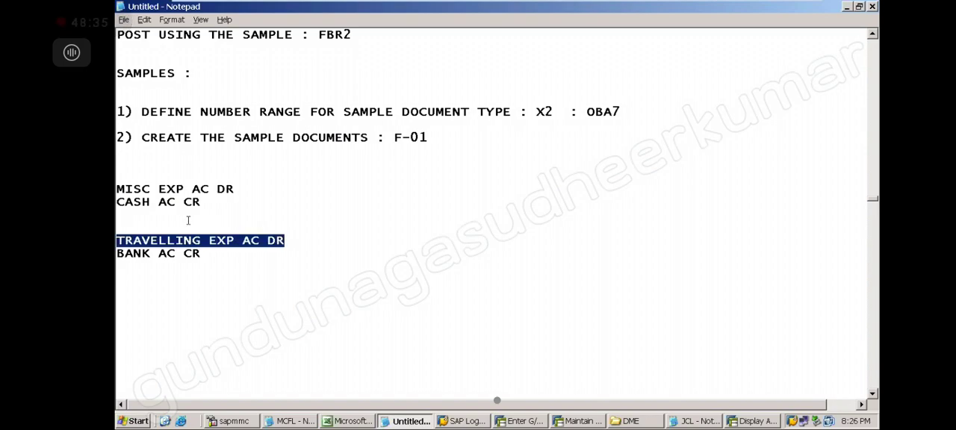
left_click_drag(179, 209, 132, 171)
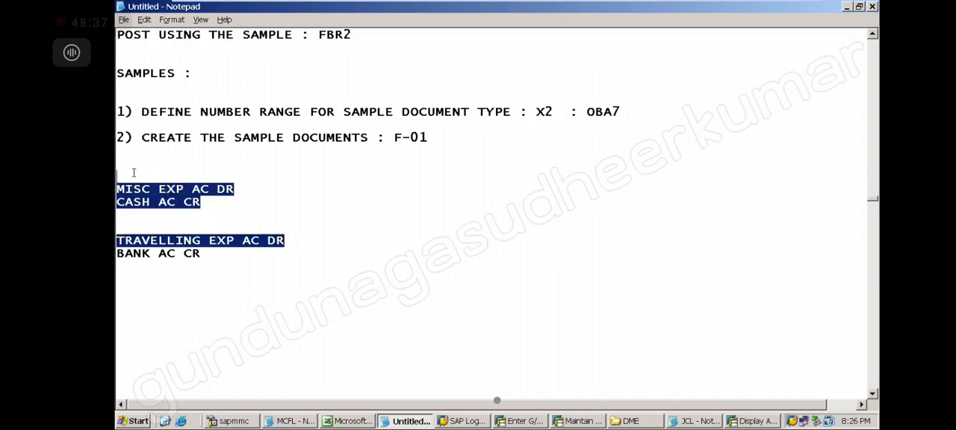
Switch to the SAP G/L document entry session and open transaction FS00 for G/L account maintenance.
left_click(536, 423)
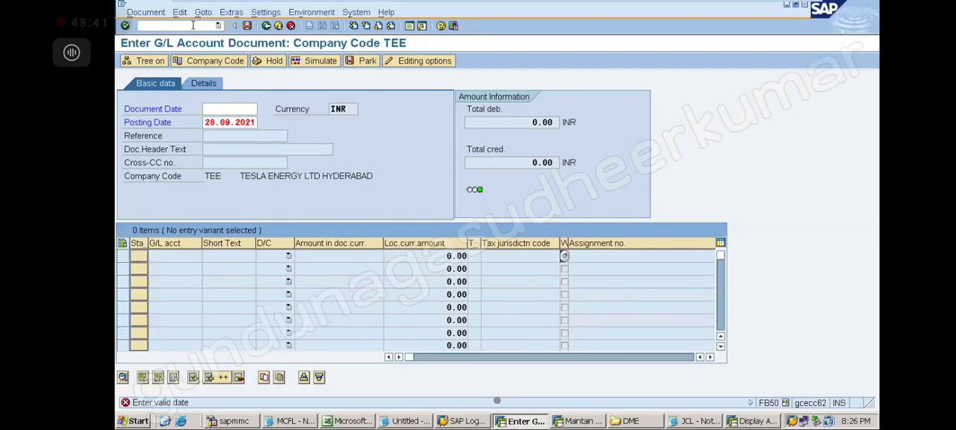
left_click(193, 26)
type("/NFS00")
key("Return")
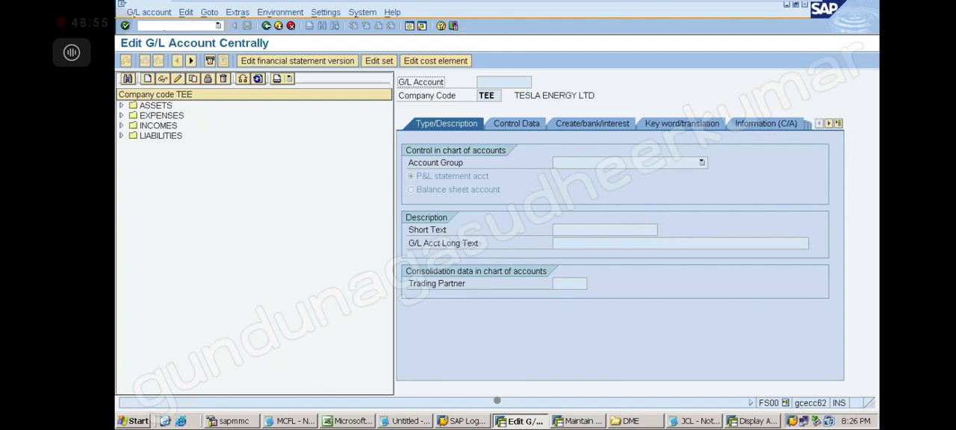
Copy the RENT EXP AC expense account to a new G/L account 400080 in company code TEE.
left_click(122, 116)
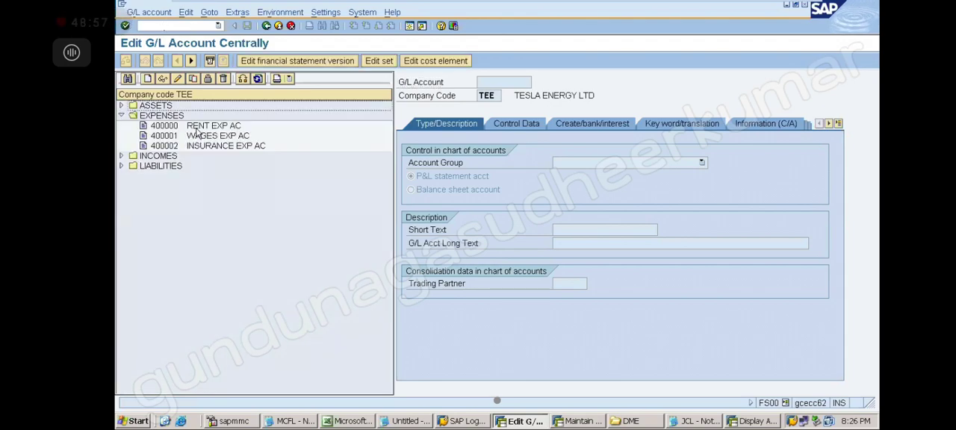
left_click(198, 129)
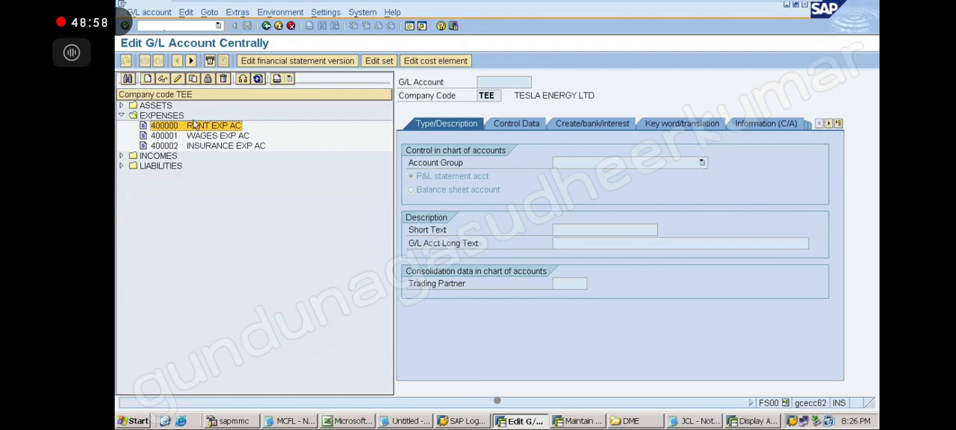
left_click(193, 79)
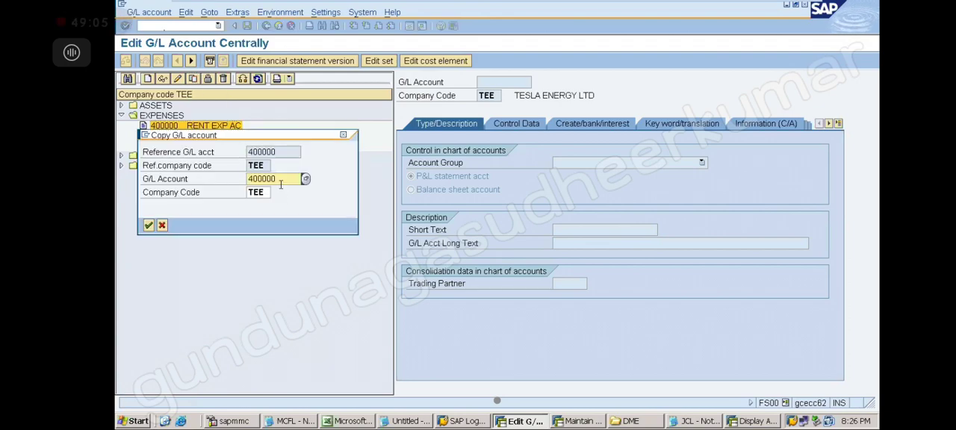
key("BackSpace")
key("BackSpace")
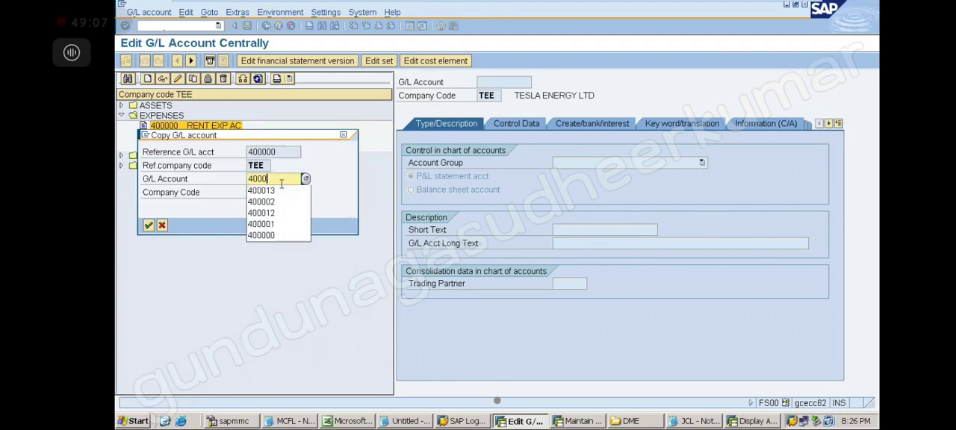
type("80")
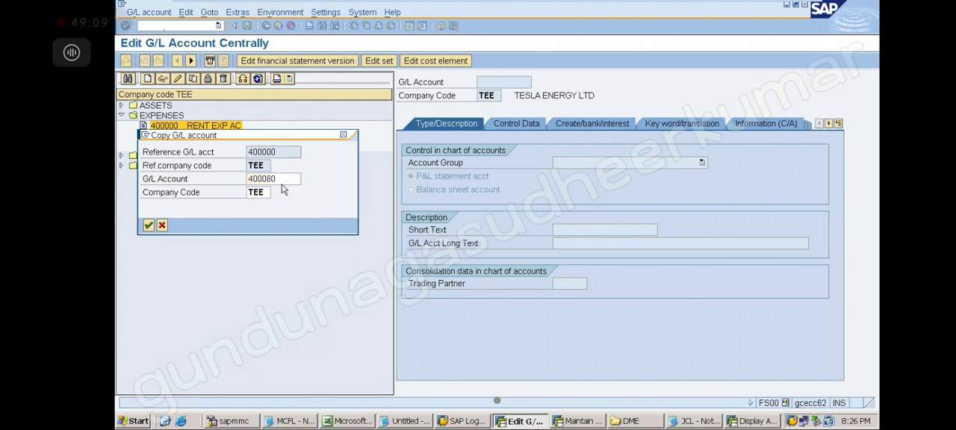
key("Return")
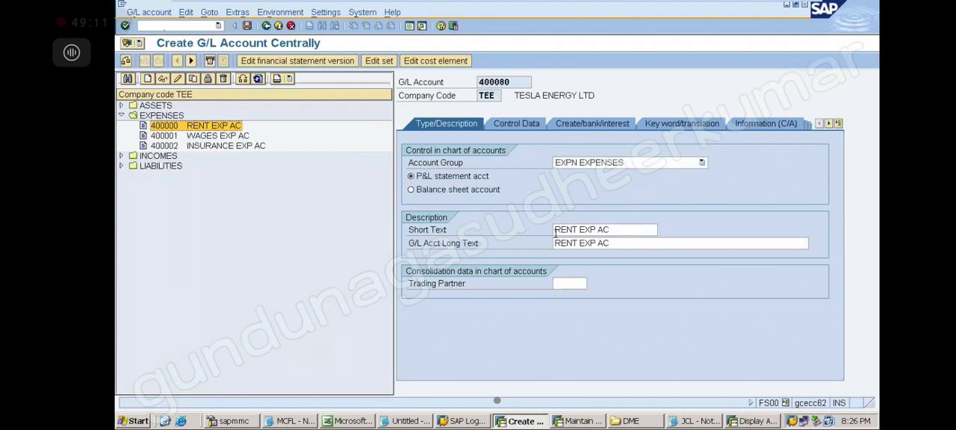
Set both the short text and the long text of account 400080 to MISC EXP AC.
left_click(556, 231)
type("MISC")
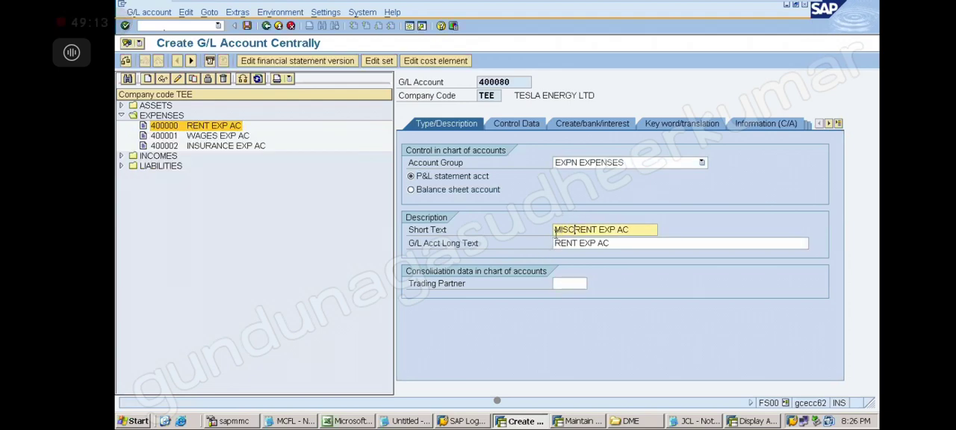
key("Delete")
key("Delete")
key("Delete")
key("Delete")
left_click(554, 247)
type("MISC")
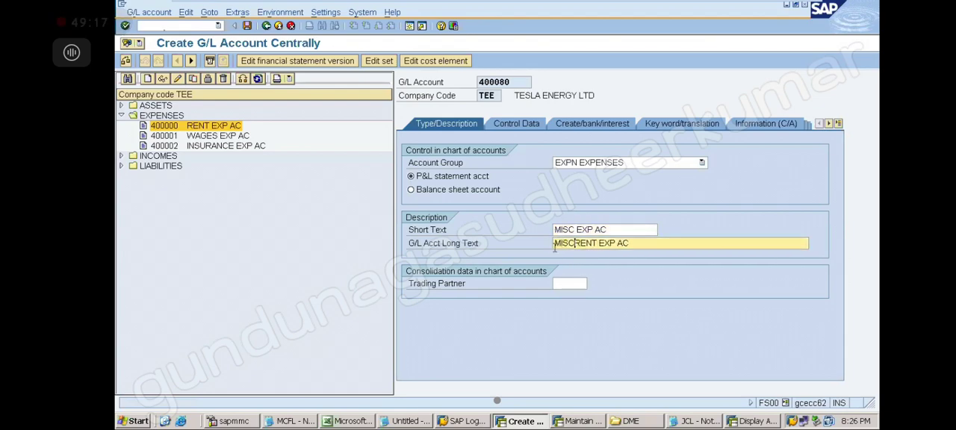
key("Delete")
key("Delete")
key("Delete")
key("Delete")
left_click(603, 163)
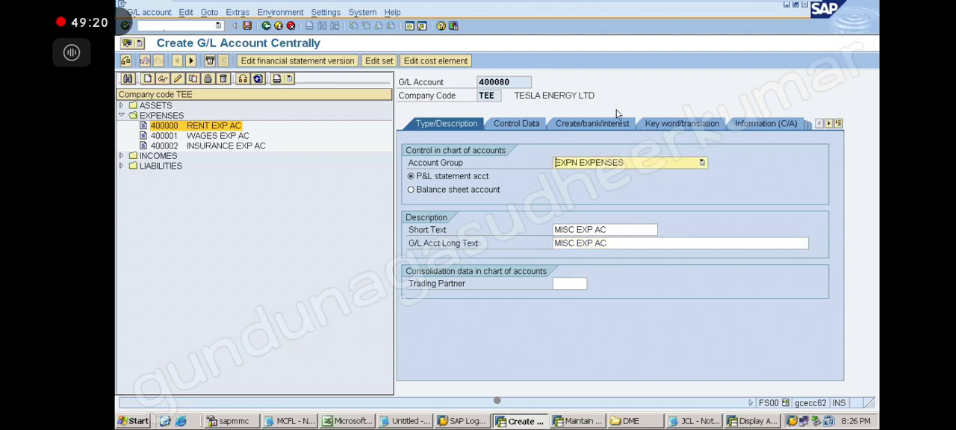
Review the control data and the document creation settings of account 400080, and return to its type and description.
left_click(519, 127)
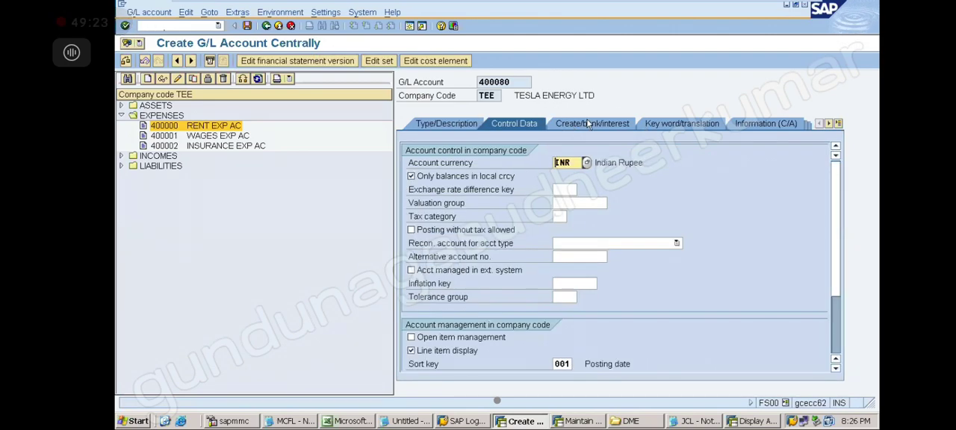
left_click(589, 124)
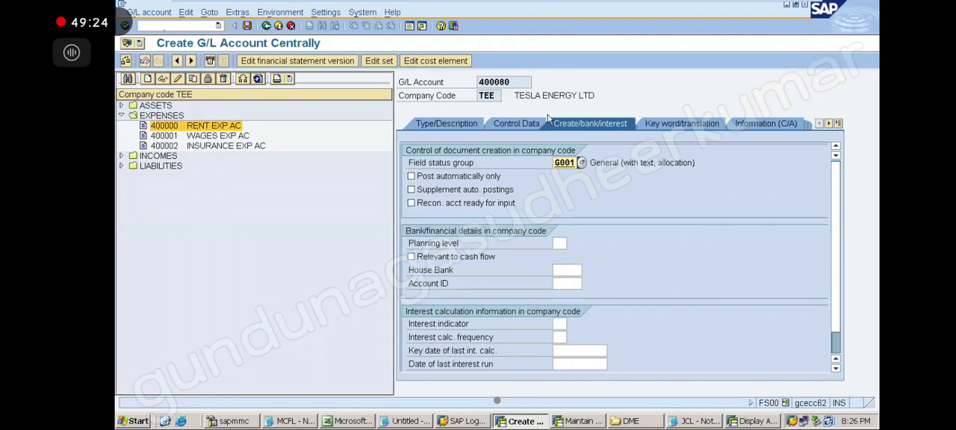
left_click(463, 127)
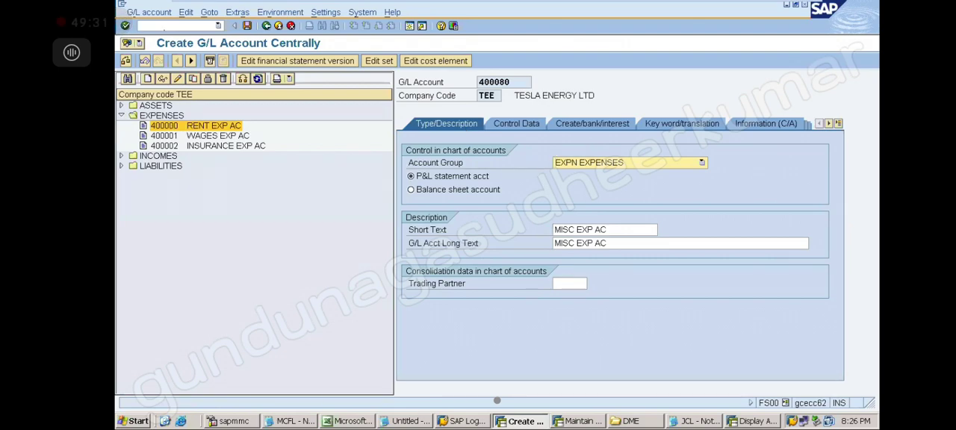
Collapse the expenses folder, confirm displaying accounts in the navigation tree, and save account 400080.
left_click(123, 114)
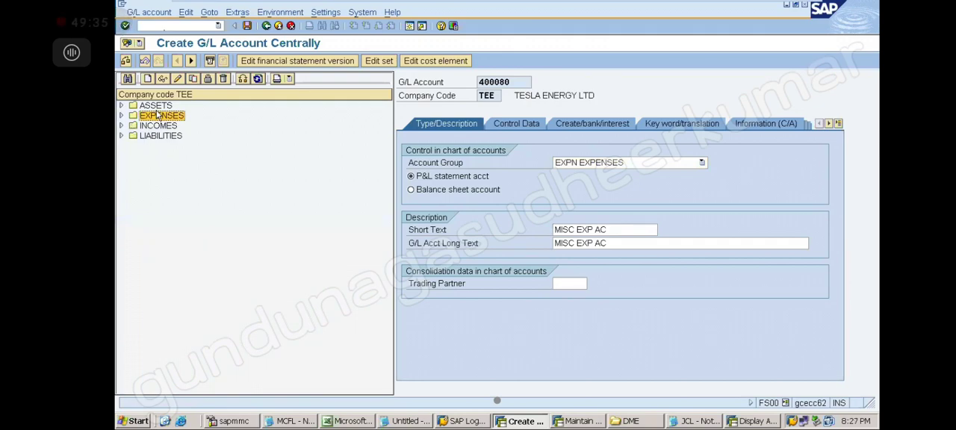
left_click(334, 15)
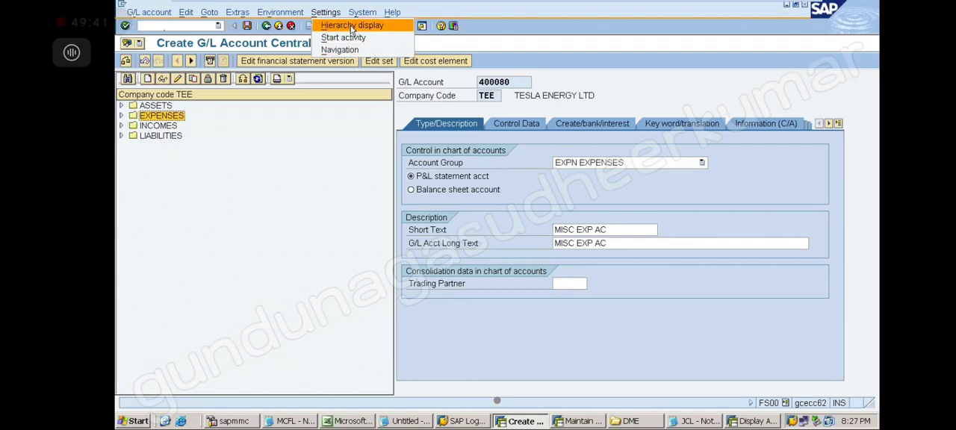
left_click(352, 27)
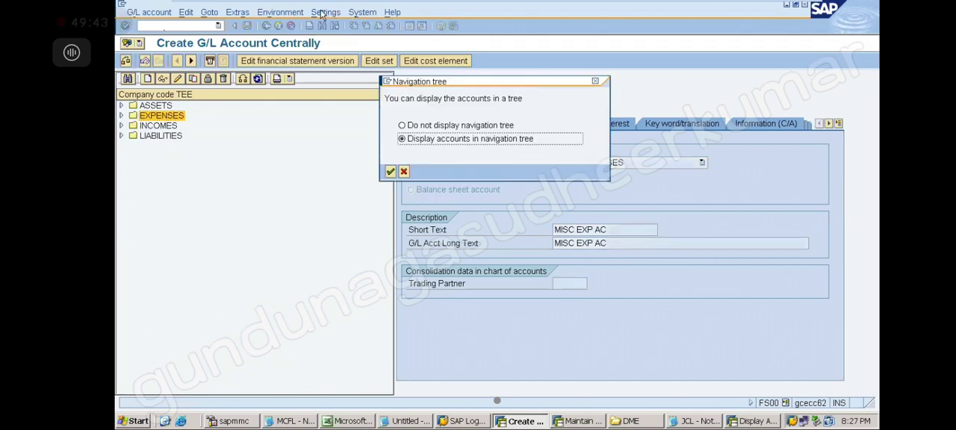
left_click(403, 142)
left_click(390, 171)
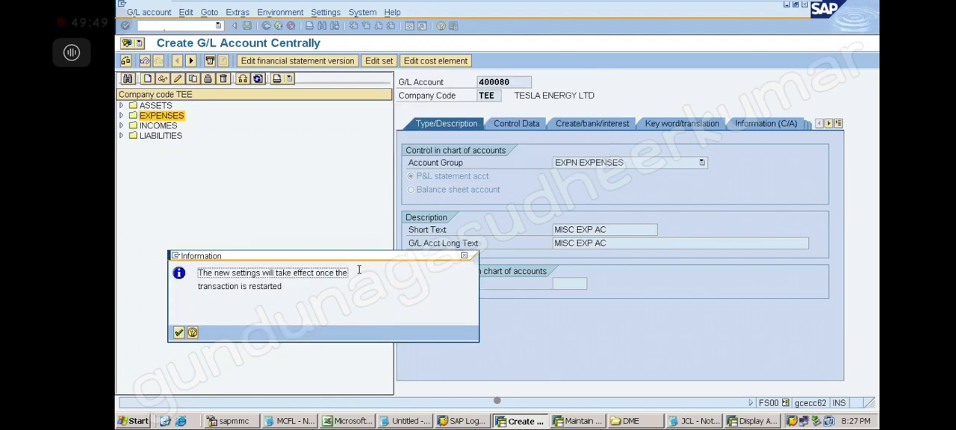
left_click(179, 334)
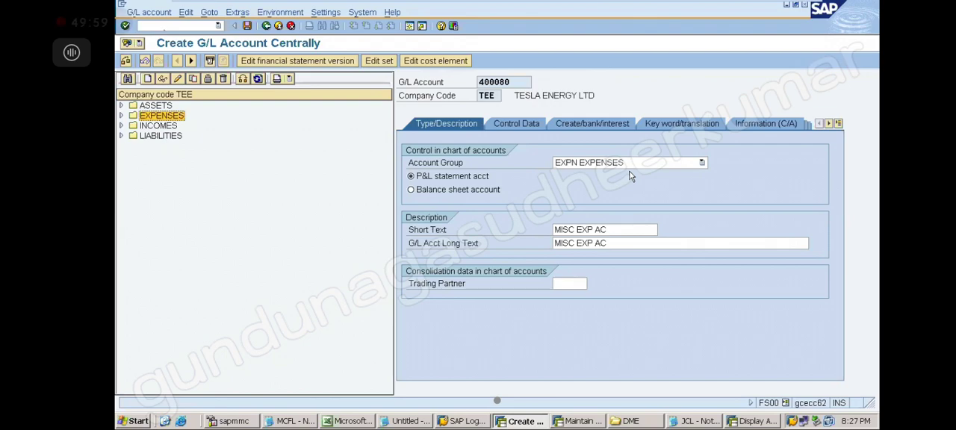
left_click(247, 26)
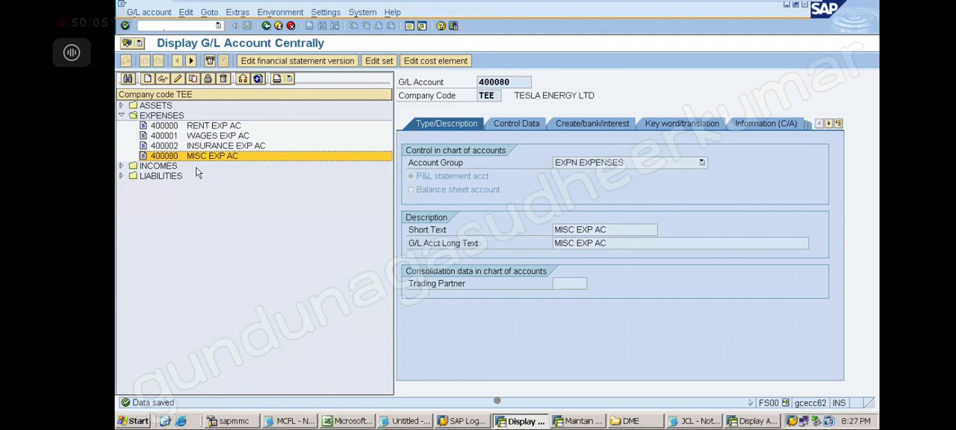
Copy the MISC EXP AC account to a new G/L account 400079 in company code TEE.
left_click(193, 79)
left_click(284, 178)
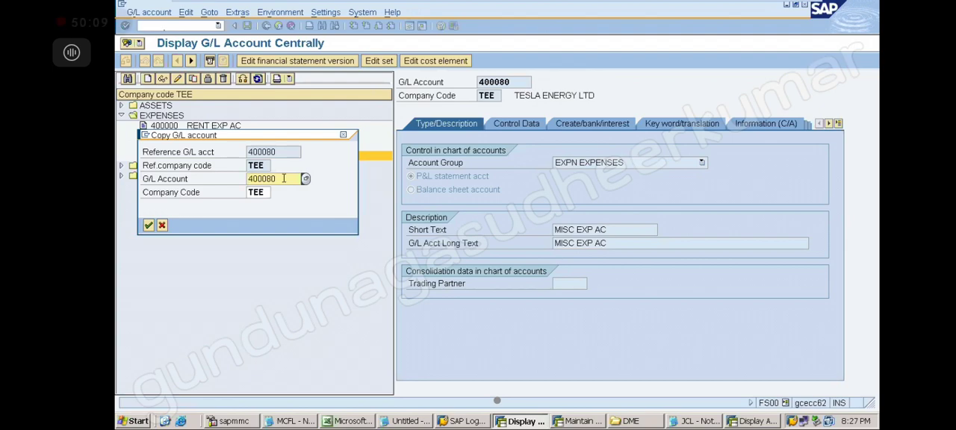
key("BackSpace")
key("BackSpace")
type("79")
key("Return")
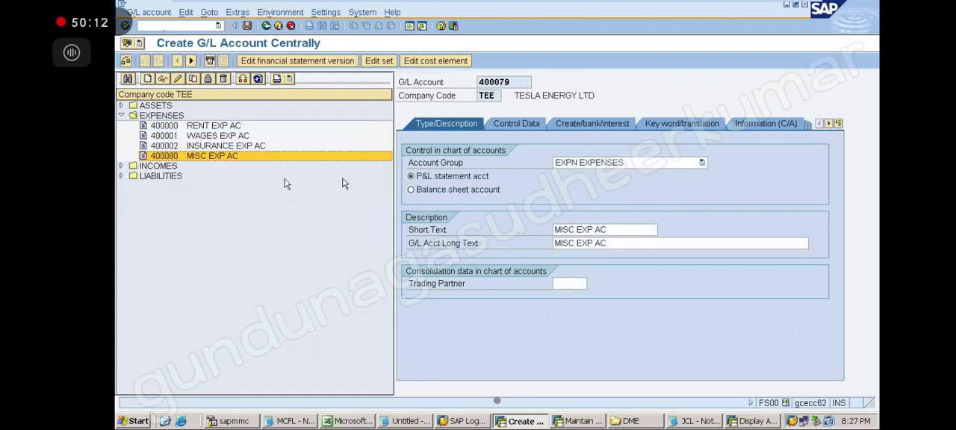
Set the short text of account 400079 to TRAVELLING EXP AC.
left_click(570, 229)
key("BackSpace")
key("BackSpace")
key("BackSpace")
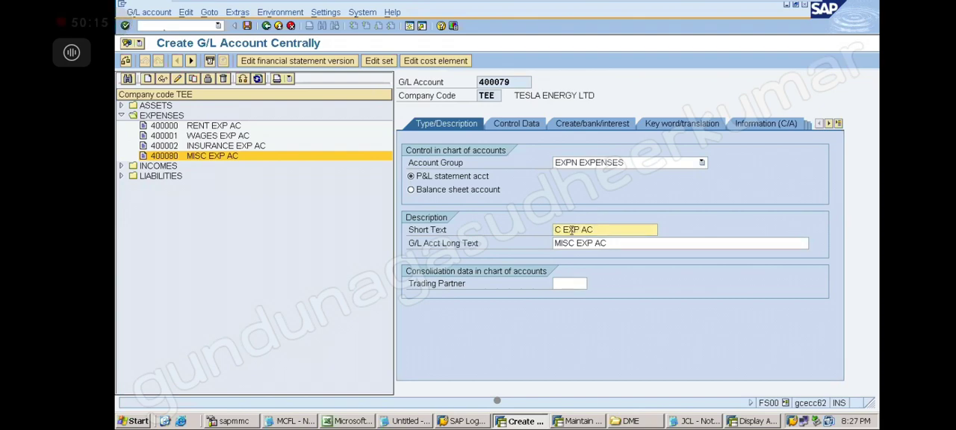
type("TRAVELLING")
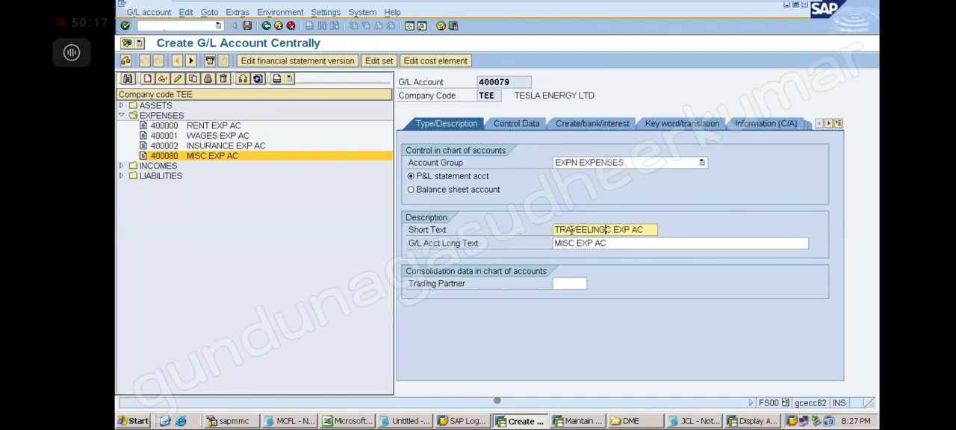
key("Delete")
left_click(588, 231)
key("BackSpace")
type("L")
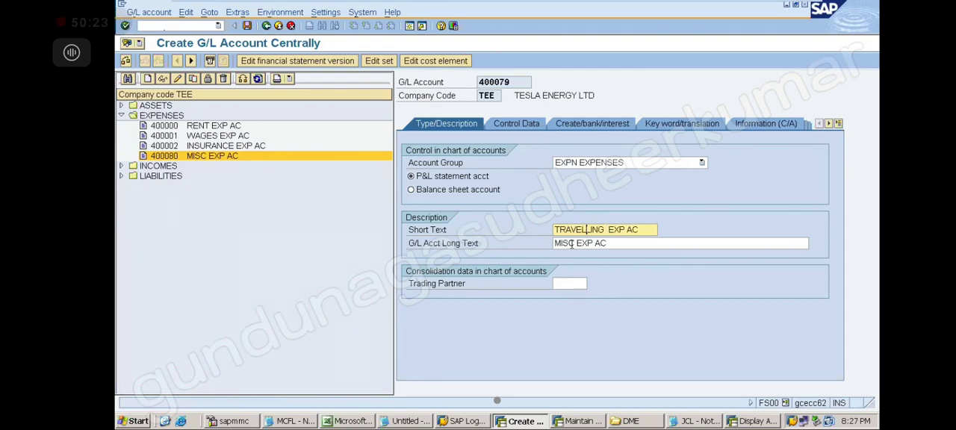
Set the long text of account 400079 to TRAVELLING EXP AC, save the account and collapse the expenses folder.
left_click(574, 243)
key("BackSpace")
key("BackSpace")
key("BackSpace")
key("BackSpace")
type("TRA")
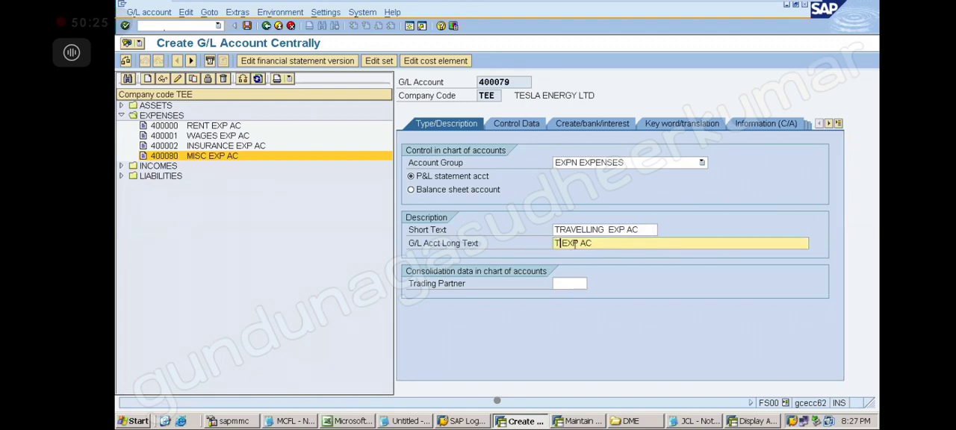
type("VELLING")
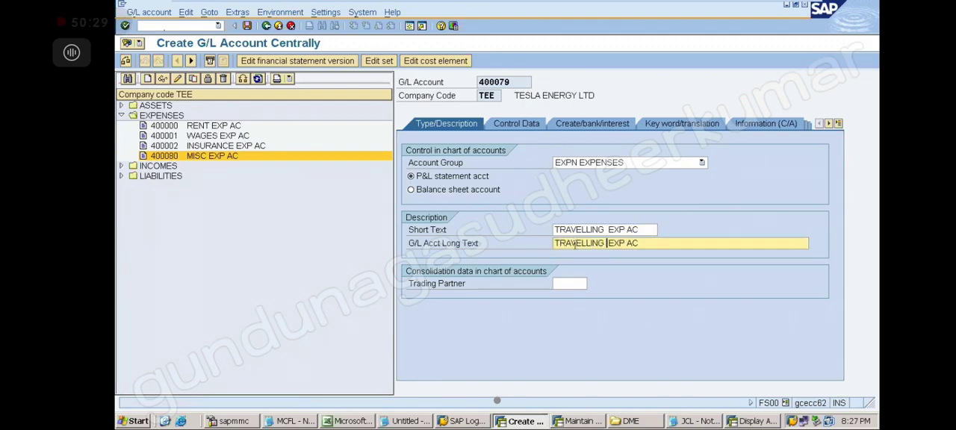
left_click(249, 27)
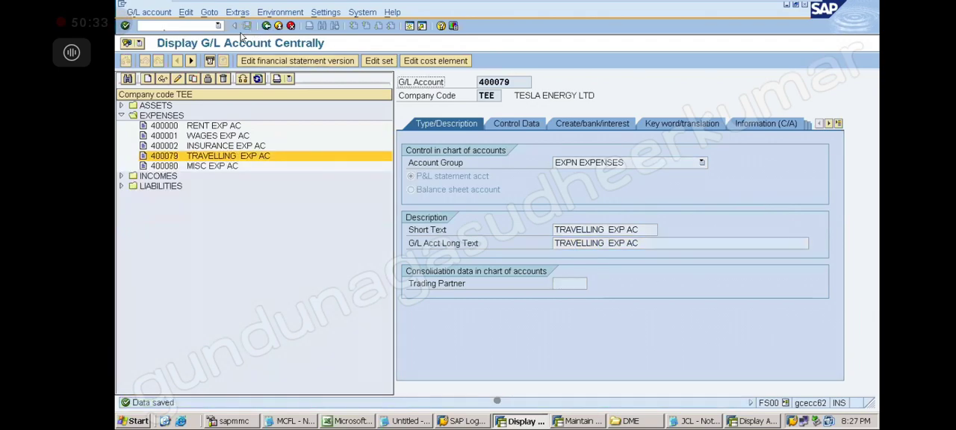
left_click(122, 116)
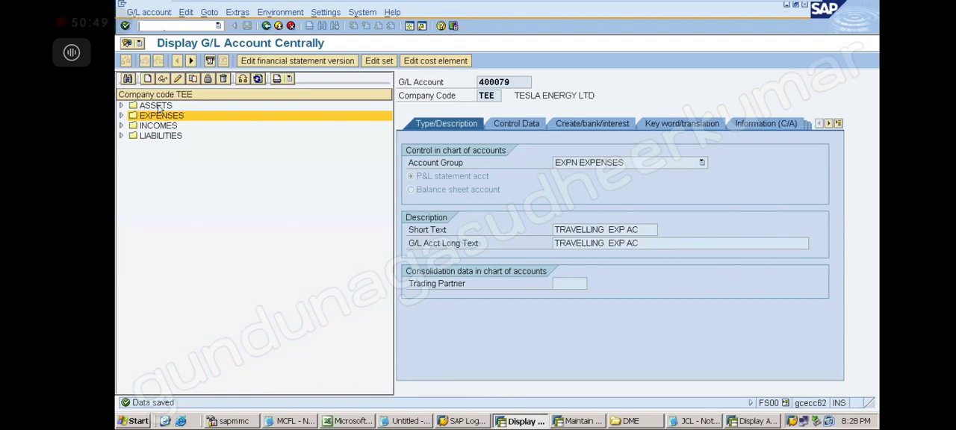
left_click(122, 116)
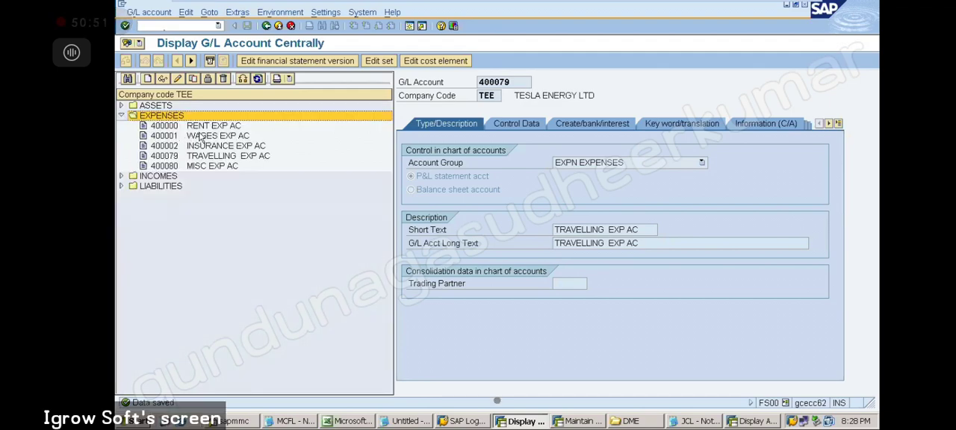
left_click(204, 126)
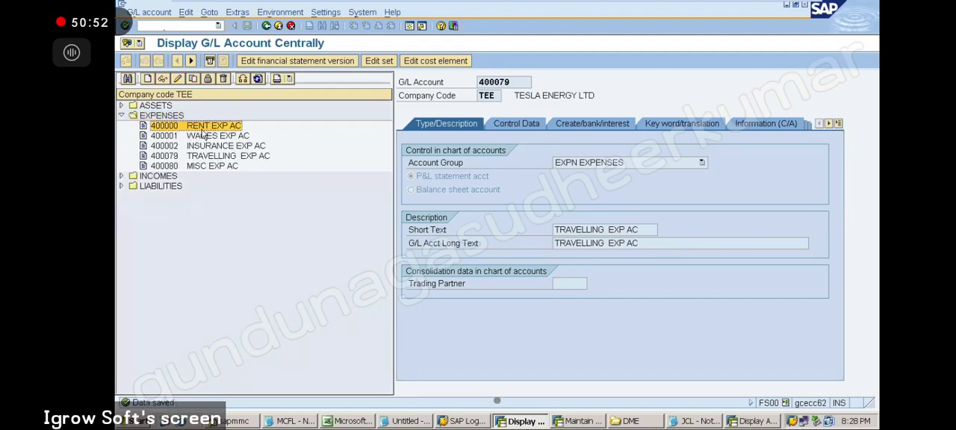
left_click(192, 79)
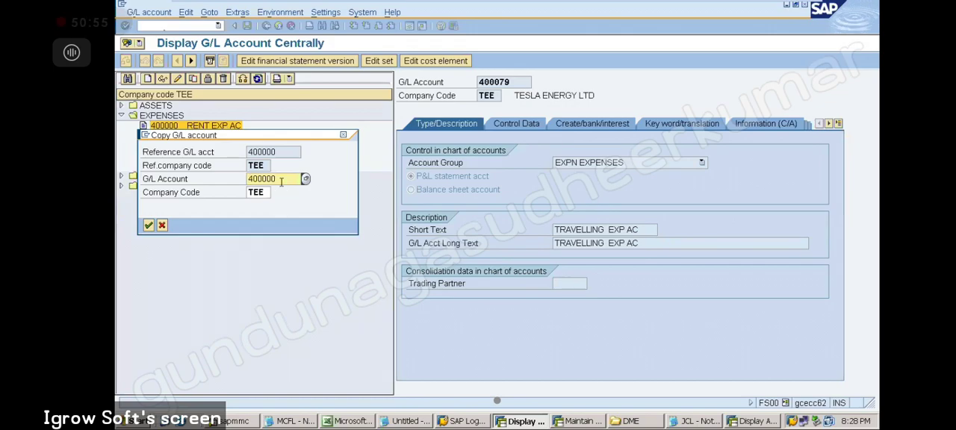
type("400078")
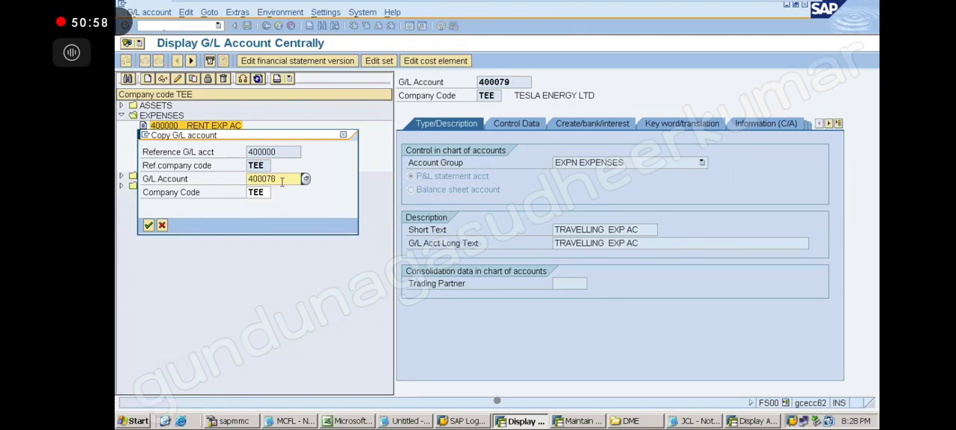
key("Return")
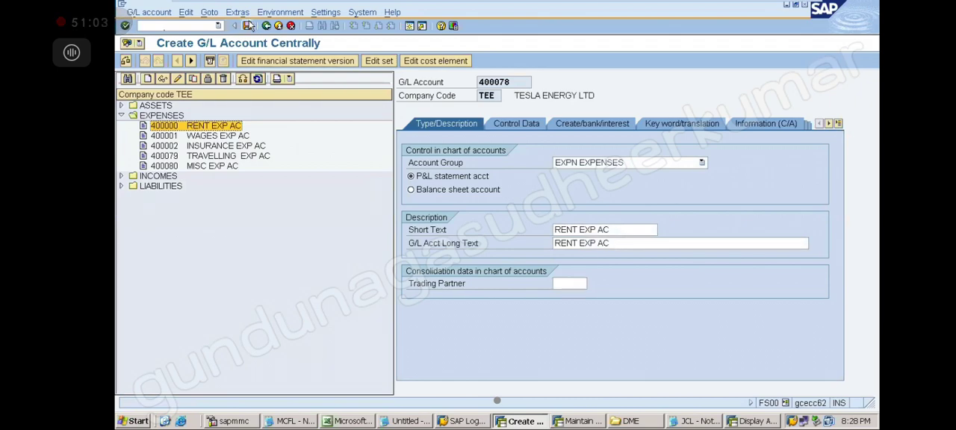
Open transaction F-01 for entering sample documents, and switch to the sample document notes in Notepad.
left_click(177, 27)
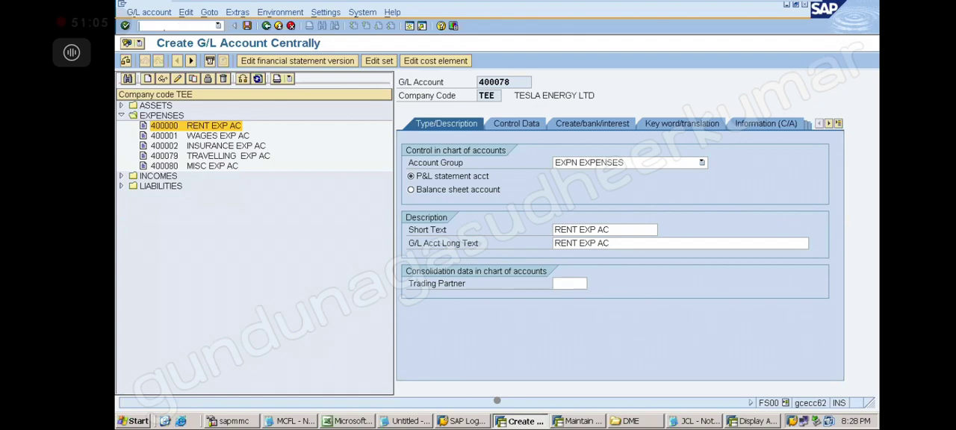
key("Return")
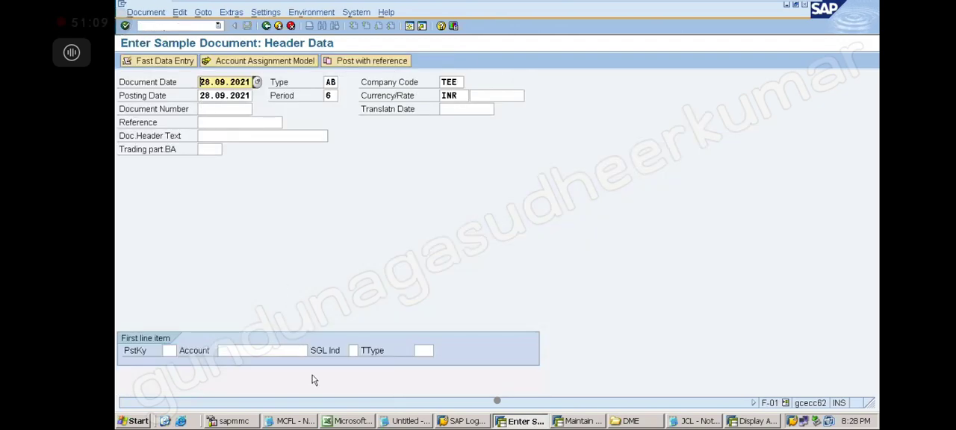
left_click(321, 423)
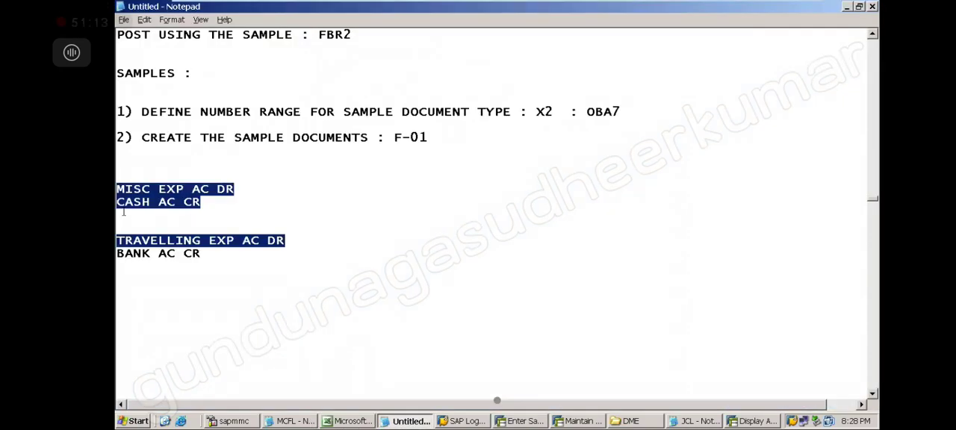
Put posting key 40 before MISC EXP AC DR and posting key 50 before CASH AC CR in the notes.
left_click(123, 211)
key("Up")
key("Up")
type("40")
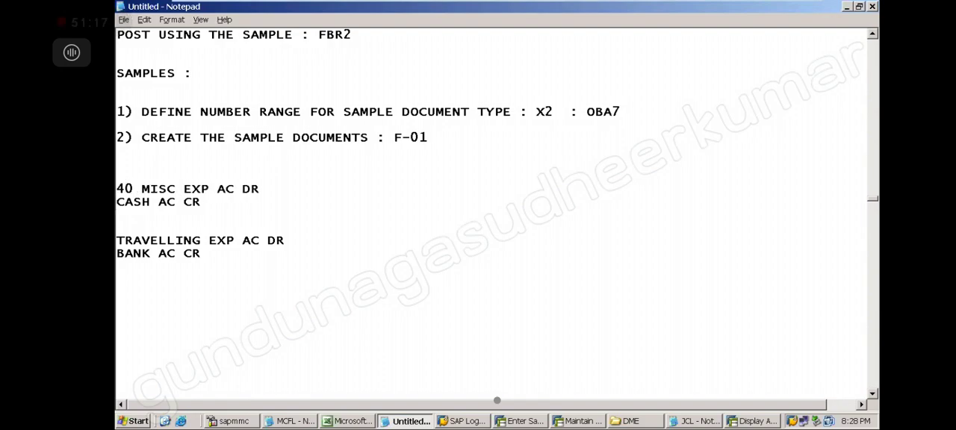
key("Down")
key("Home")
type("50")
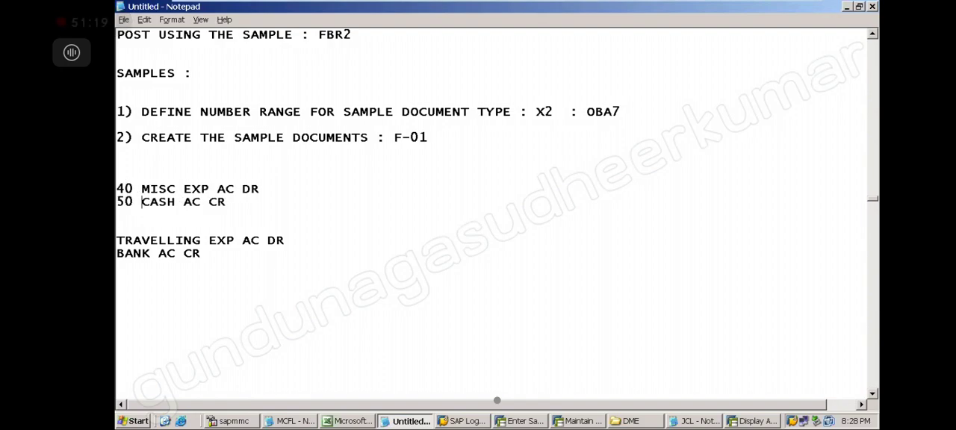
Put posting key 40 before TRAVELLING EXP AC DR and posting key 50 before BANK AC CR.
key("Down")
key("Down")
key("Down")
key("Home")
type("40 ")
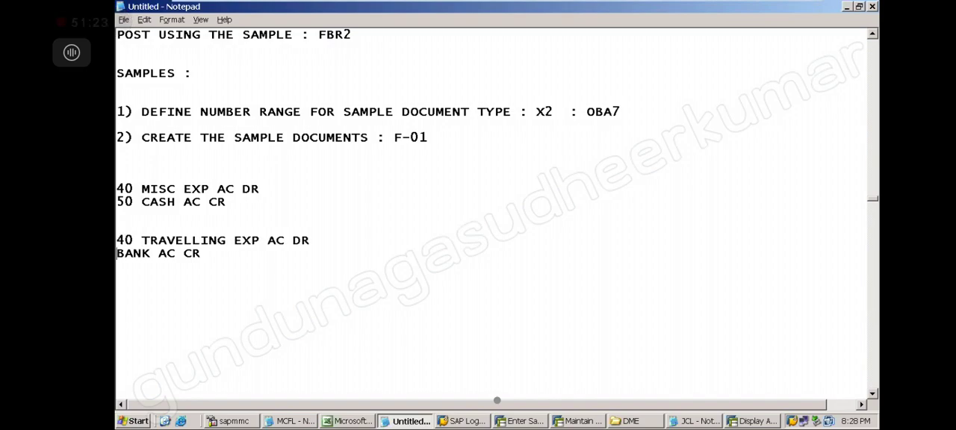
type("50")
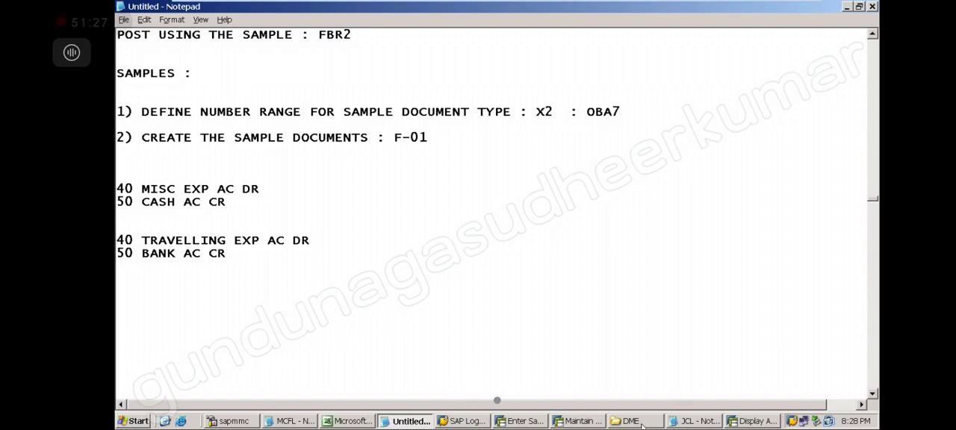
In the SAP sample document, enter the first line item with posting key 40, account 400080 MISC EXP AC and amount 500.
left_click(525, 420)
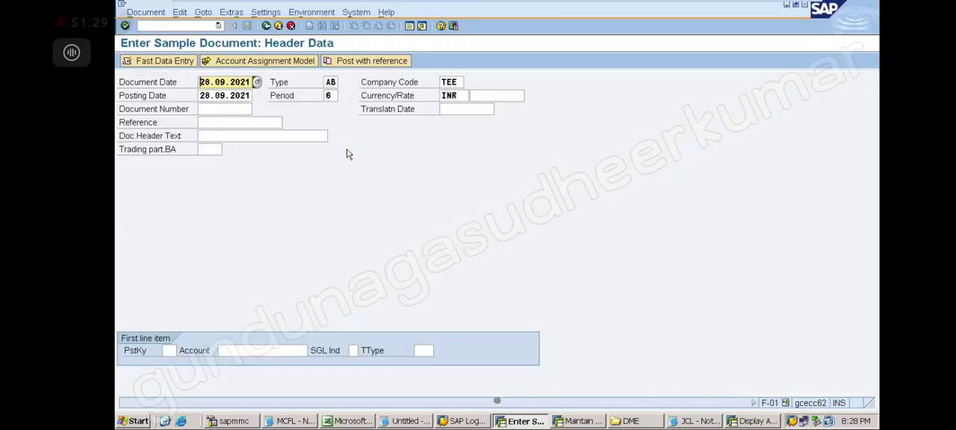
left_click(168, 350)
type("40")
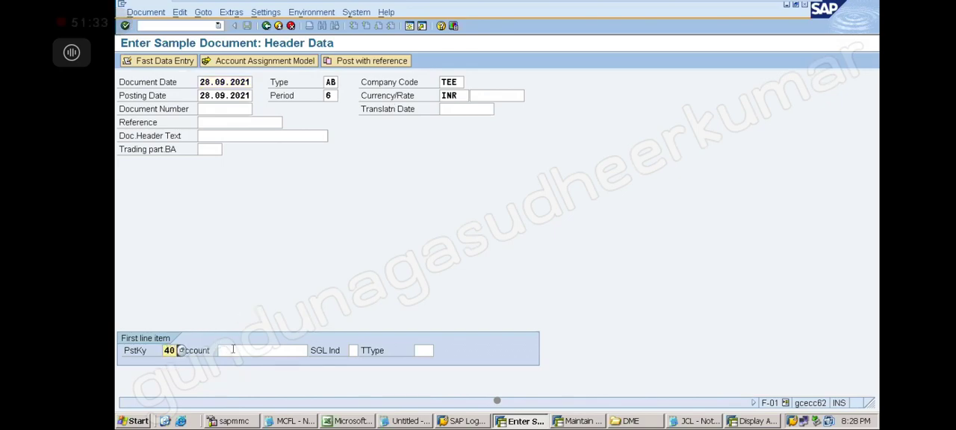
left_click(233, 351)
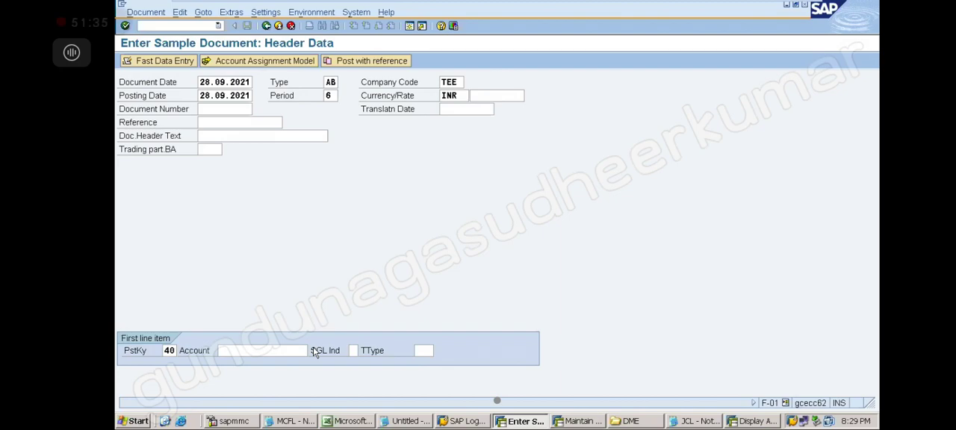
key("F4")
key("Return")
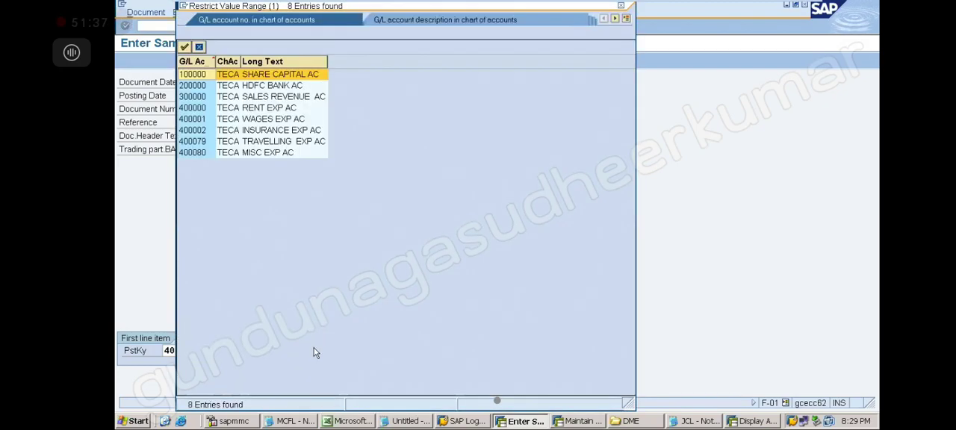
double_click(250, 153)
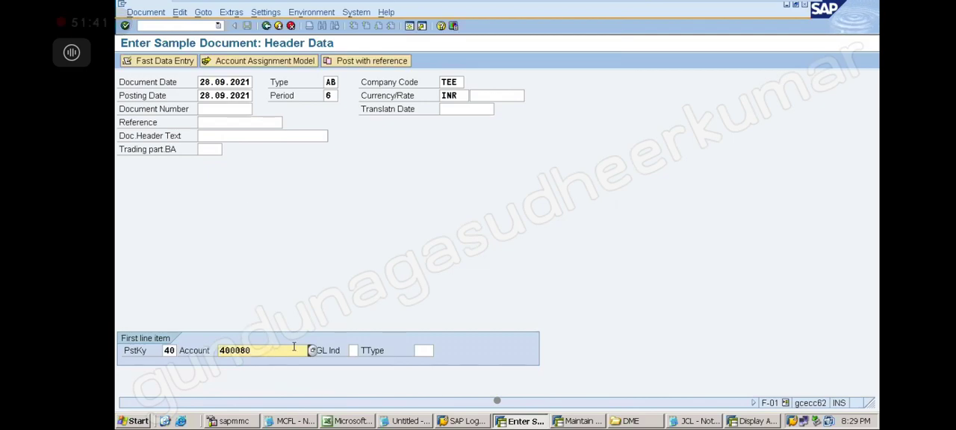
key("Return")
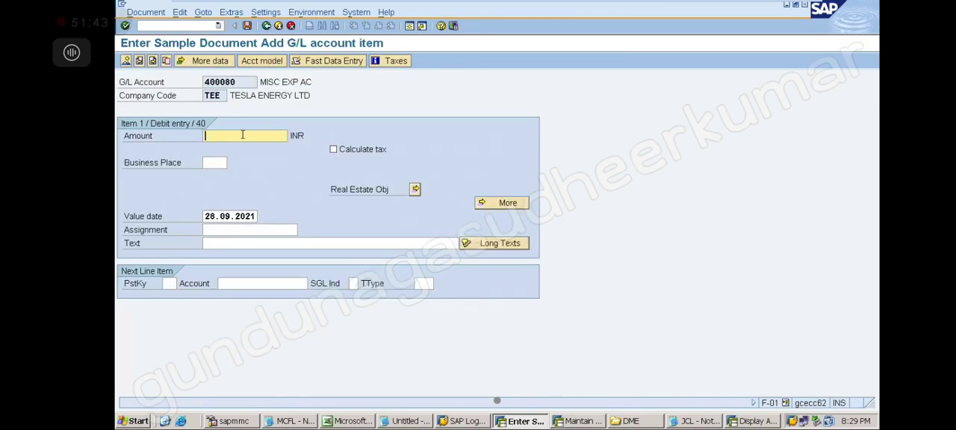
type("500")
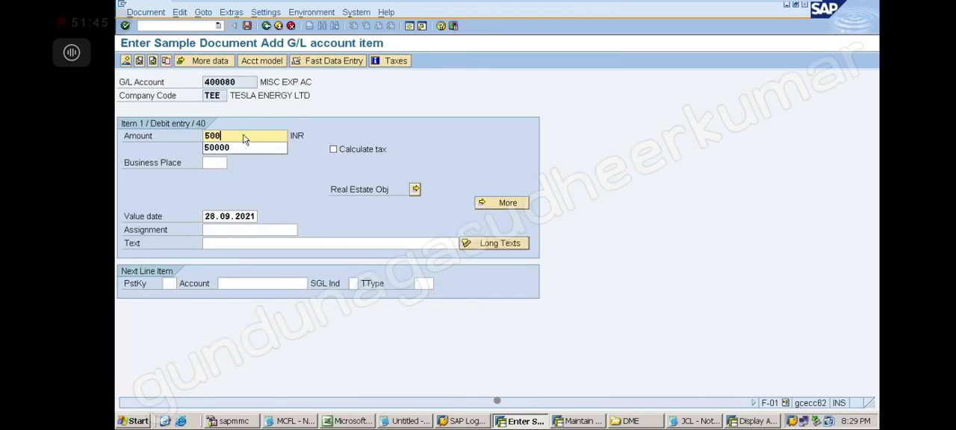
key("Escape")
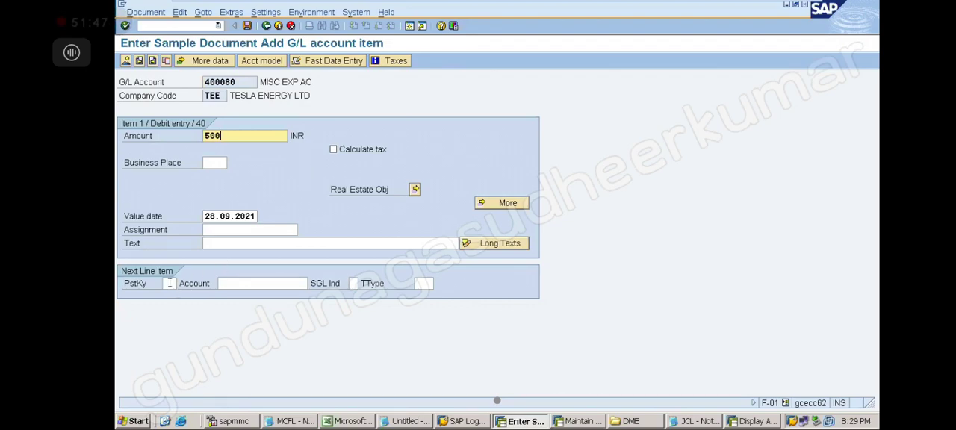
Add a credit line item with posting key 50, account 200000 HDFC BANK AC and amount 500, and save the sample document.
left_click(169, 283)
type("50")
key("Escape")
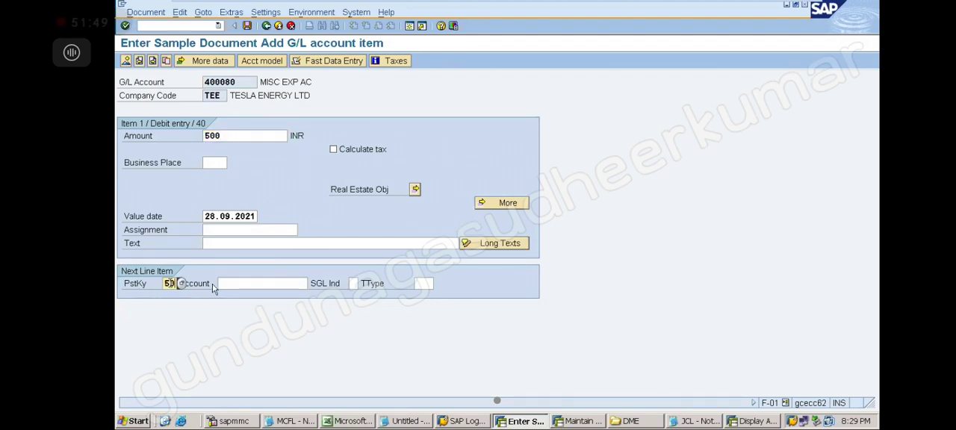
left_click(257, 284)
left_click(312, 284)
key("Return")
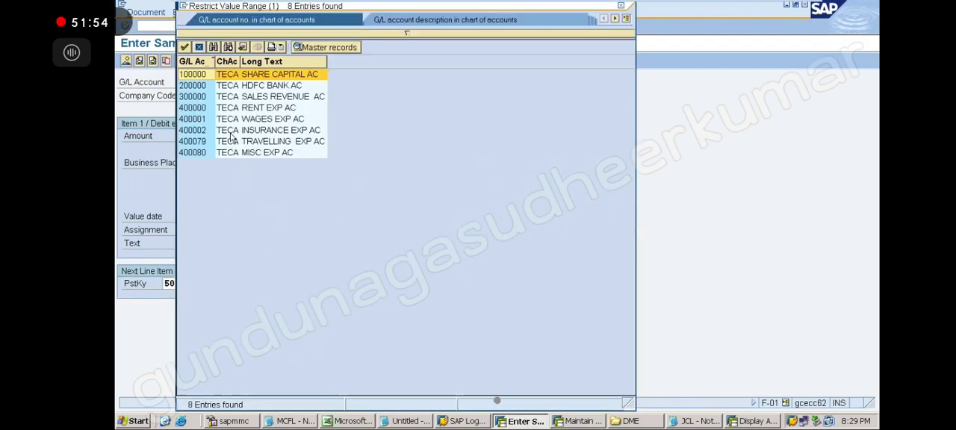
double_click(248, 87)
key("Return")
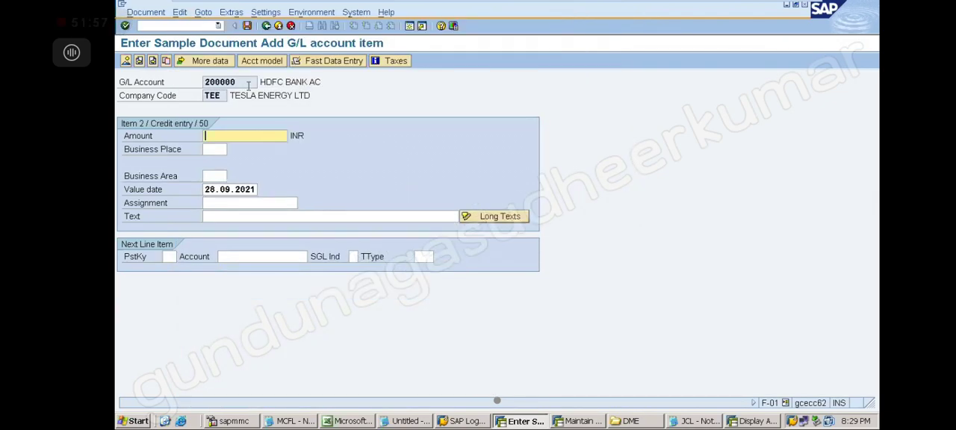
key("Return")
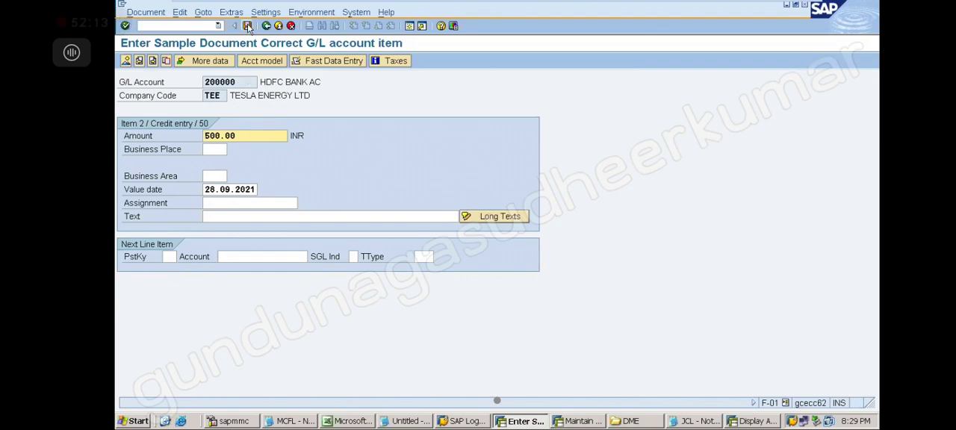
left_click(248, 26)
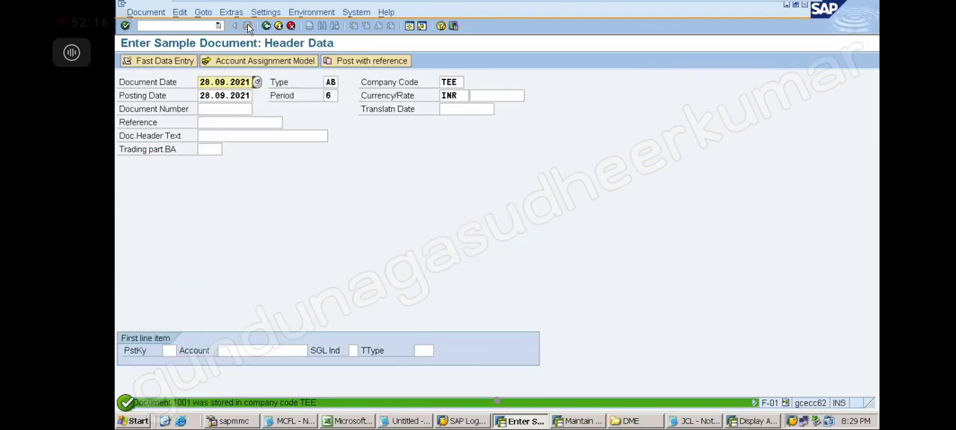
Examine the details of the save message, highlighting the document number and the word "stored", and close them.
double_click(191, 404)
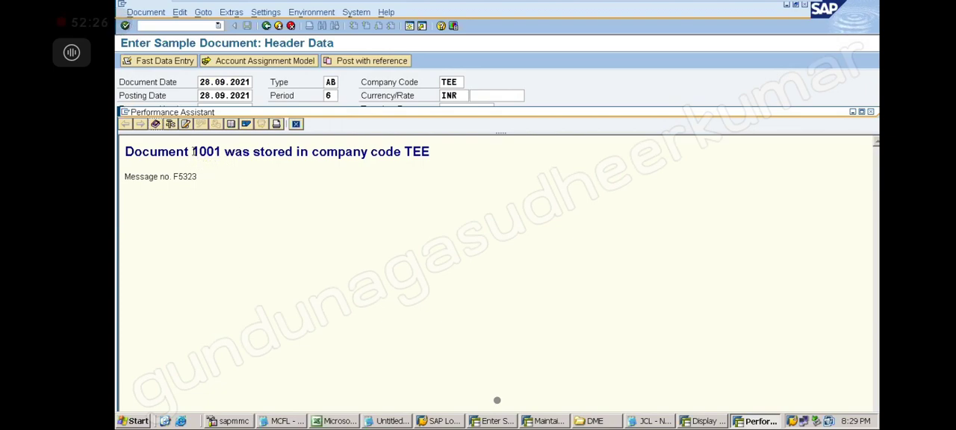
left_click_drag(192, 152, 222, 152)
left_click_drag(293, 153, 253, 153)
left_click(871, 113)
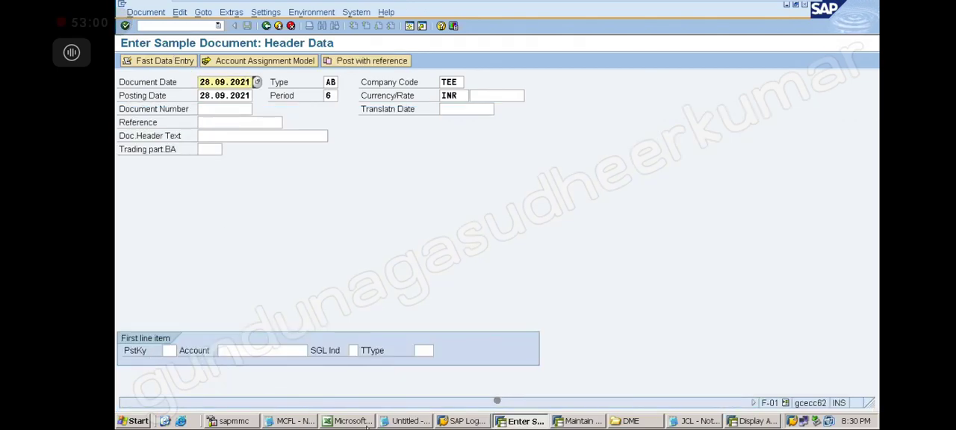
left_click(389, 427)
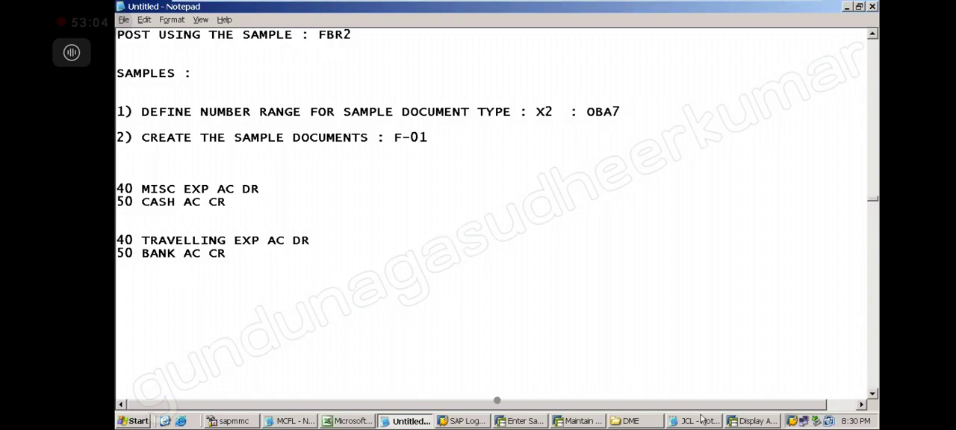
left_click(754, 421)
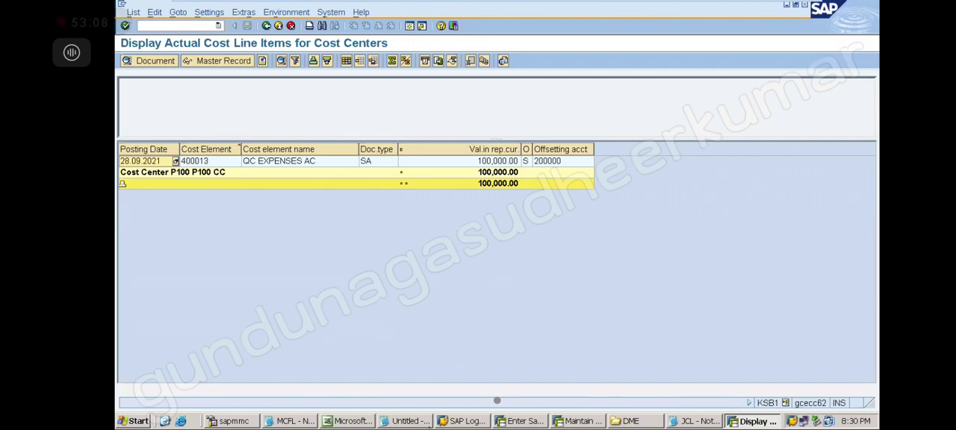
left_click(520, 423)
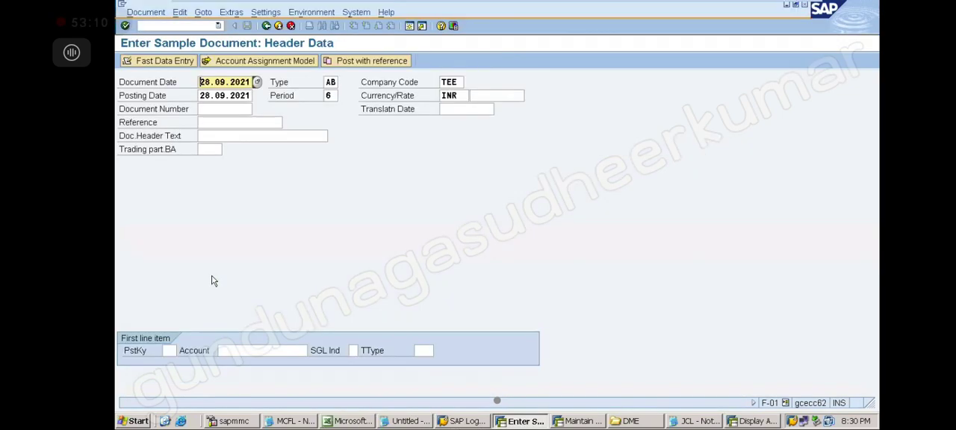
left_click(170, 350)
type("40")
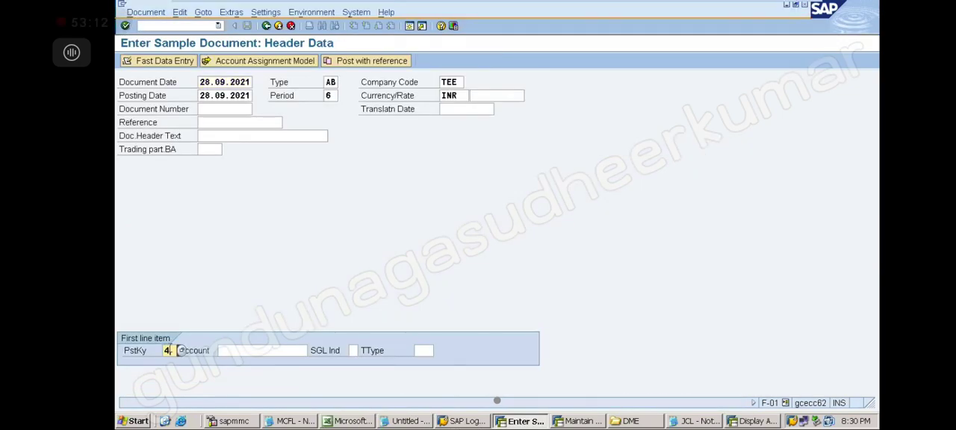
left_click(236, 353)
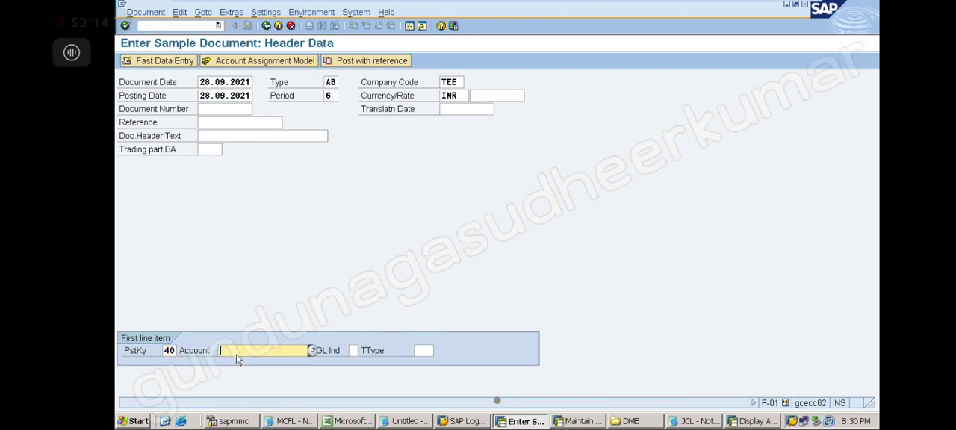
left_click(202, 27)
left_click(180, 37)
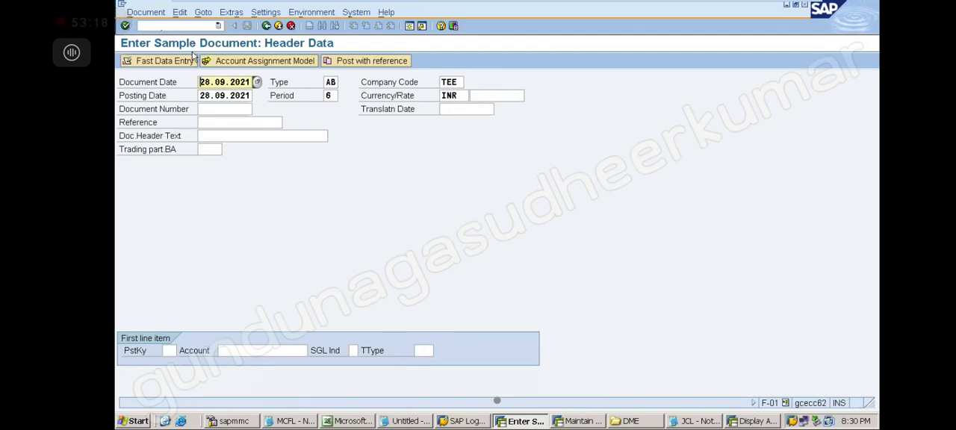
In the sample document, enter the first line item with posting key 40, account 400079 TRAVELLING EXP AC and amount 1000.
left_click(171, 349)
left_click(175, 282)
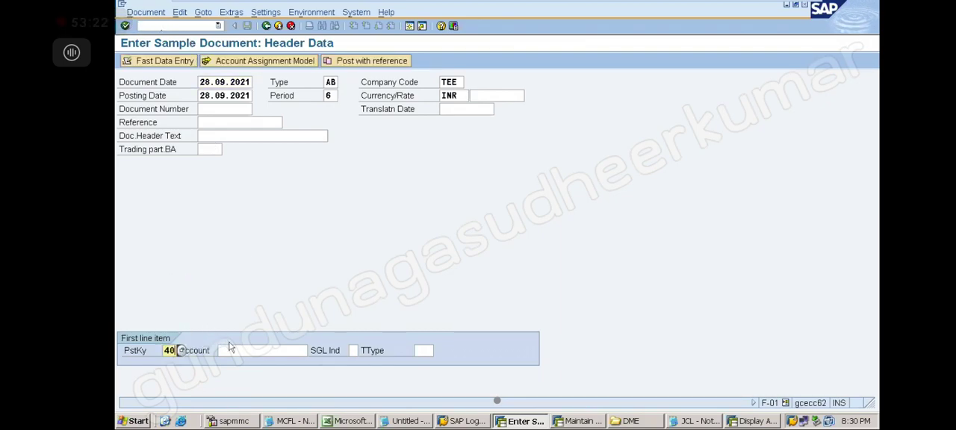
left_click(231, 351)
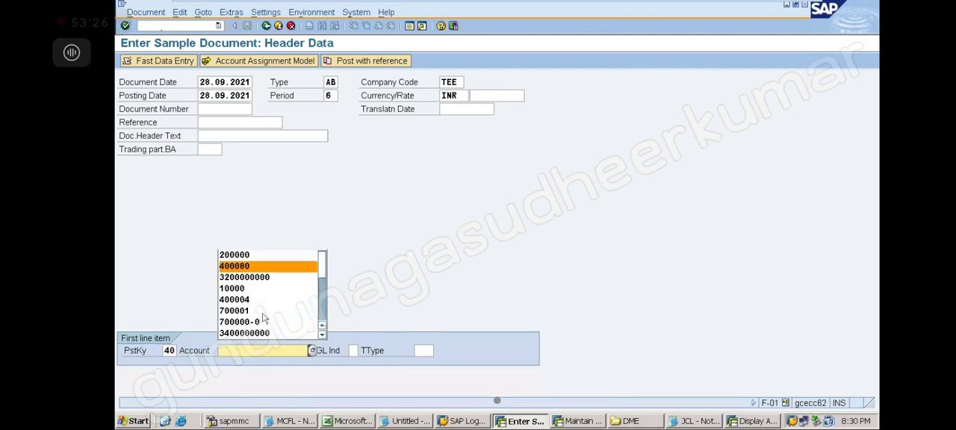
left_click(261, 354)
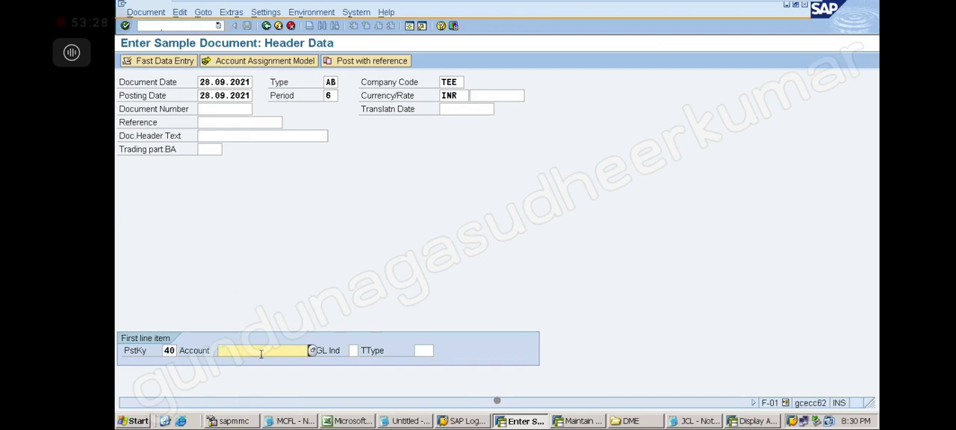
left_click(313, 352)
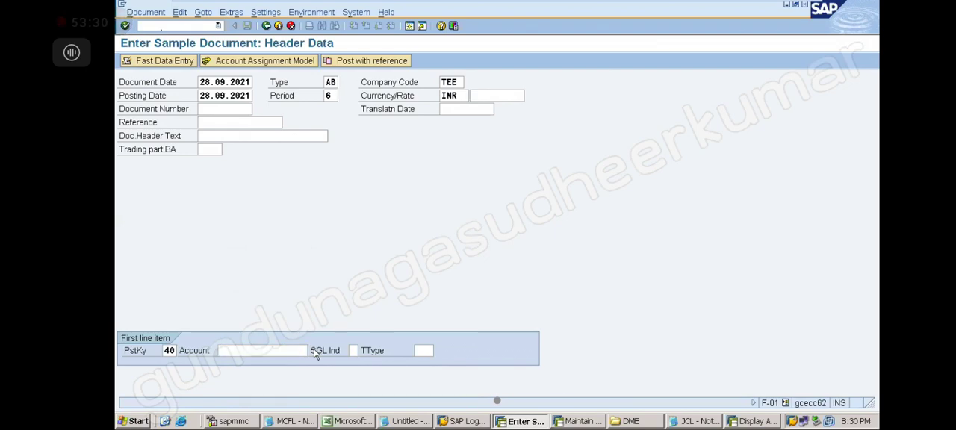
key("Return")
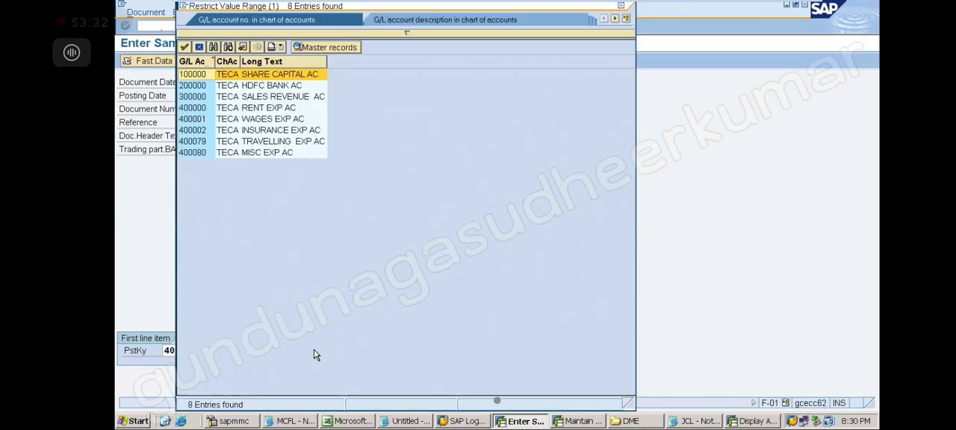
left_click(209, 141)
key("Return")
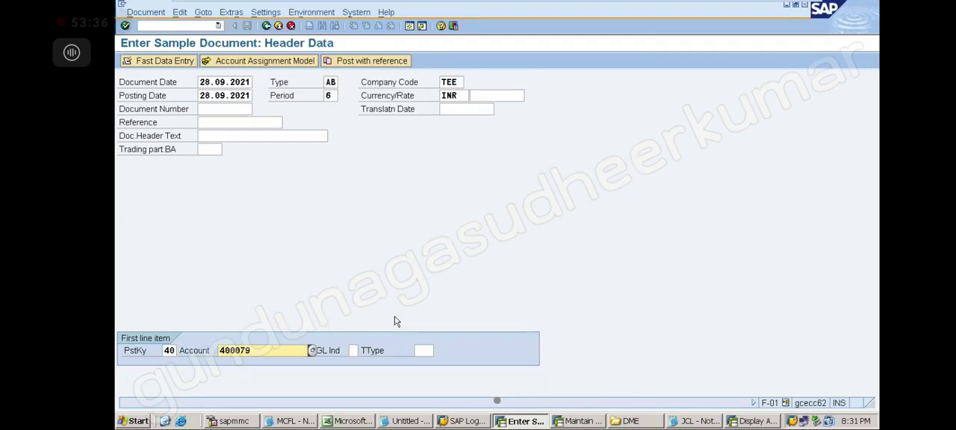
key("Return")
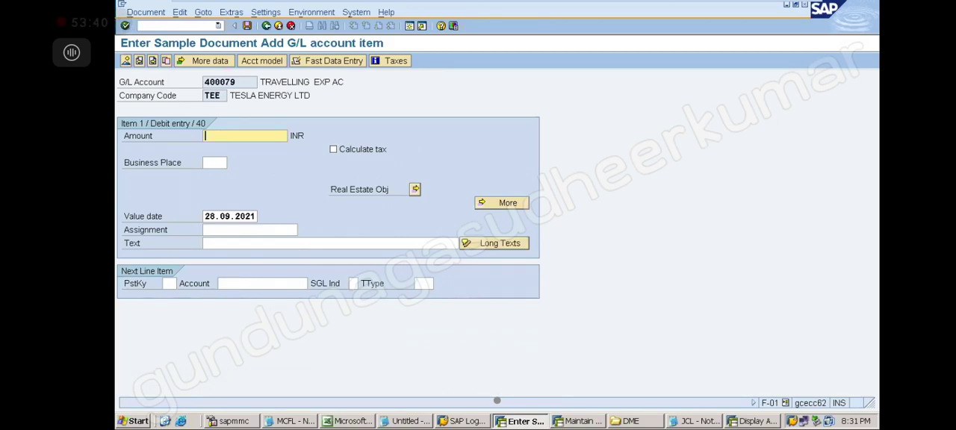
type("1000")
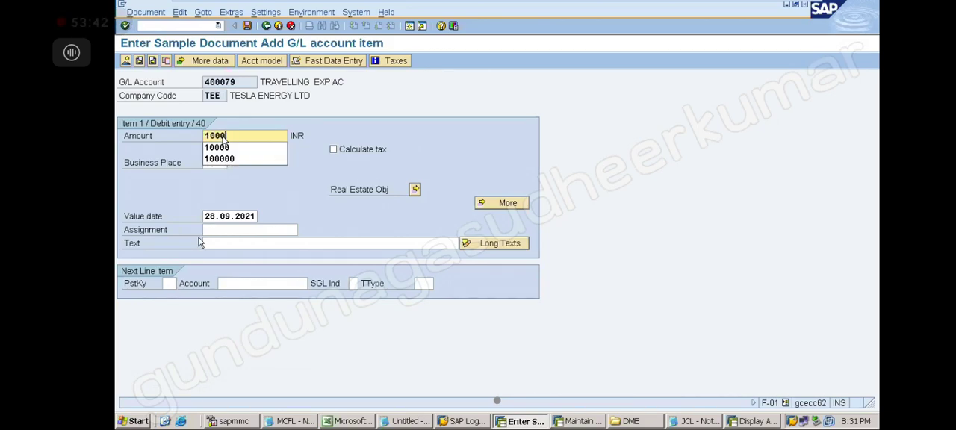
key("Down")
key("Down")
Add a credit line item with posting key 50, account 200000 HDFC BANK AC and amount 1,000, and save the sample document, checking the message details.
left_click(168, 287)
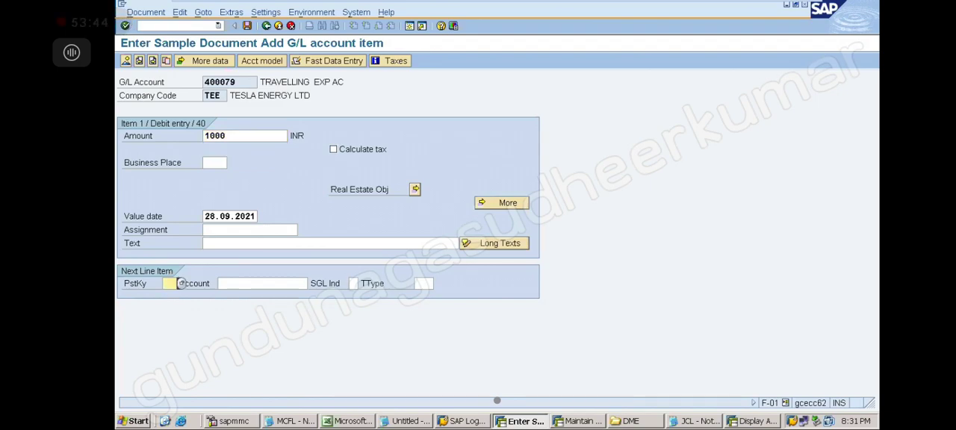
type("50")
left_click(227, 283)
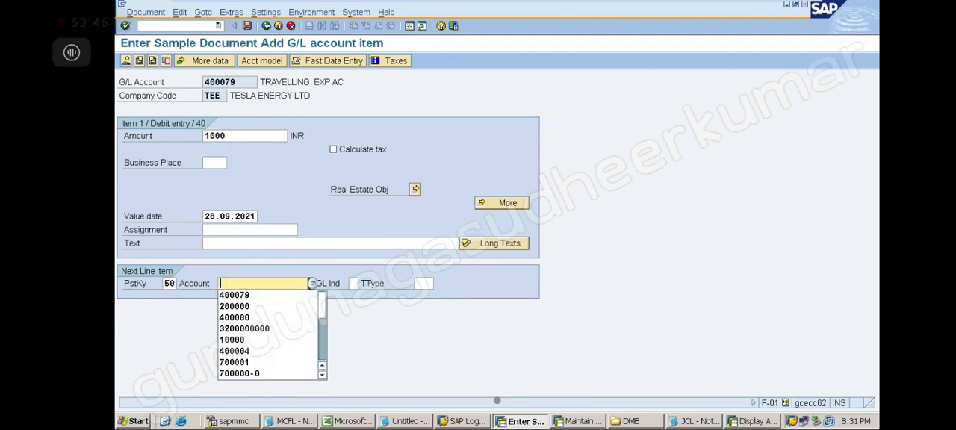
left_click(236, 307)
key("Return")
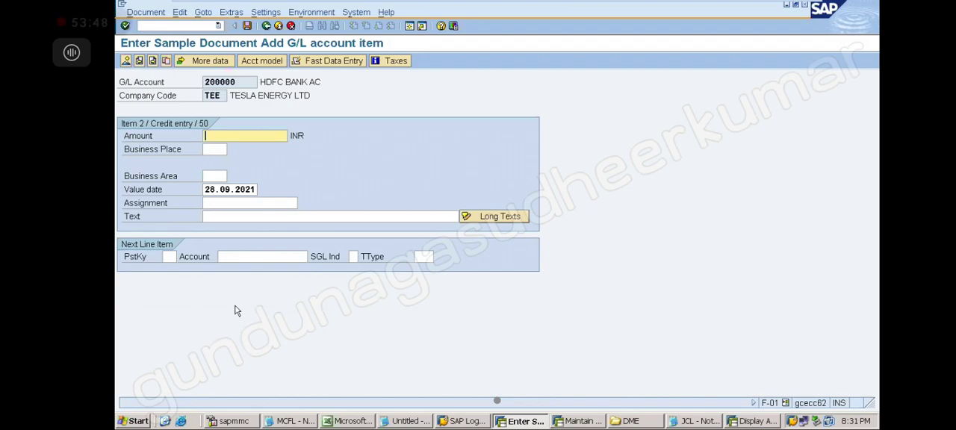
key("Return")
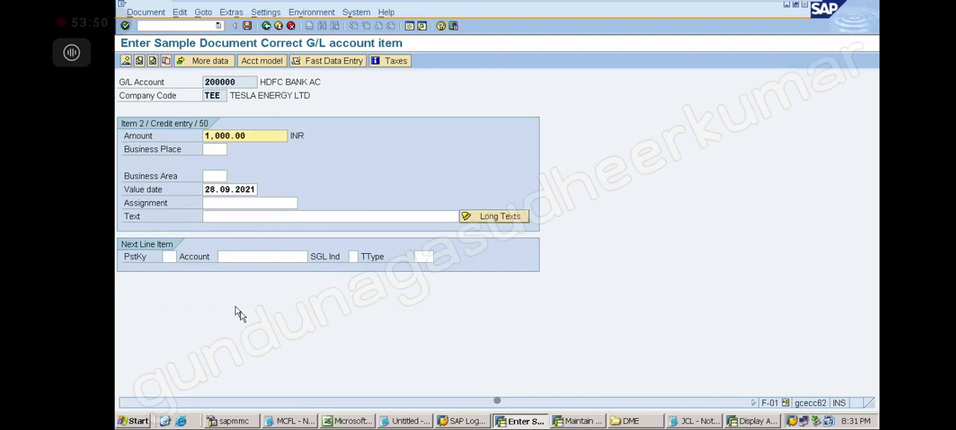
left_click(248, 27)
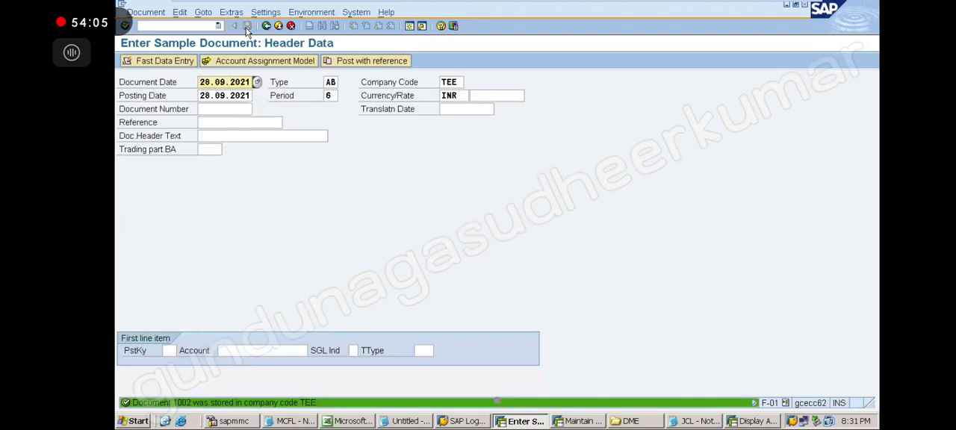
double_click(209, 403)
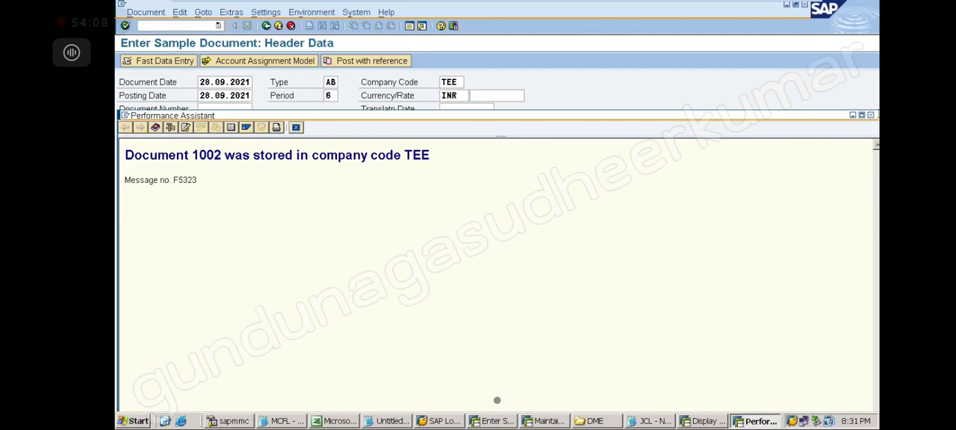
left_click(870, 115)
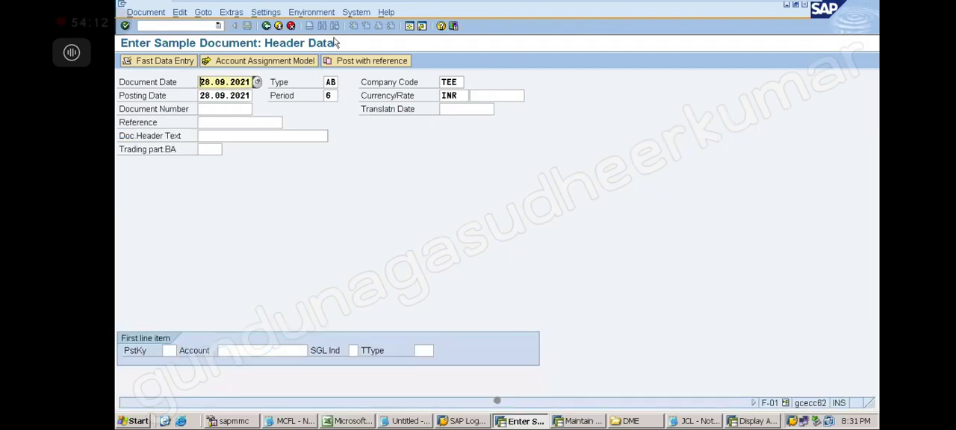
In transaction FBR2, post a document with reference to sample document 1001 in company code TEE, fiscal year 2021.
left_click(186, 27)
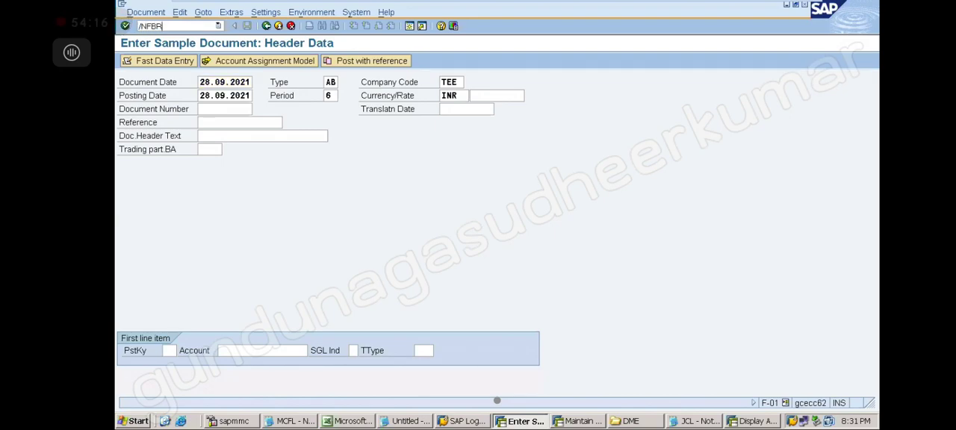
key("Return")
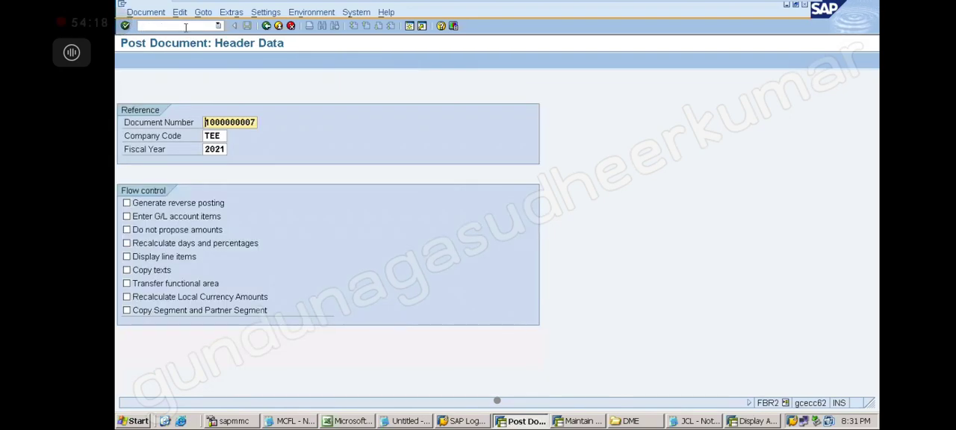
key("Delete")
key("Delete")
key("Delete")
key("Delete")
key("Delete")
key("Delete")
key("Delete")
key("Delete")
key("Delete")
key("Delete")
type("1001")
key("Return")
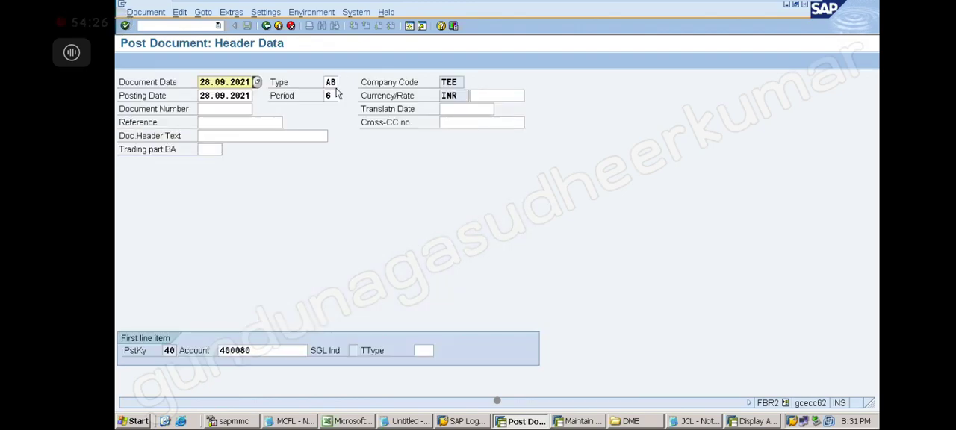
key("Return")
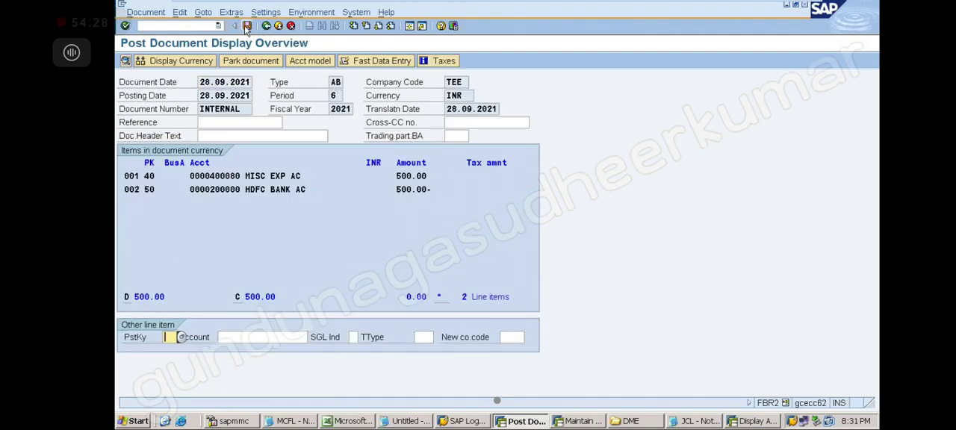
left_click(246, 27)
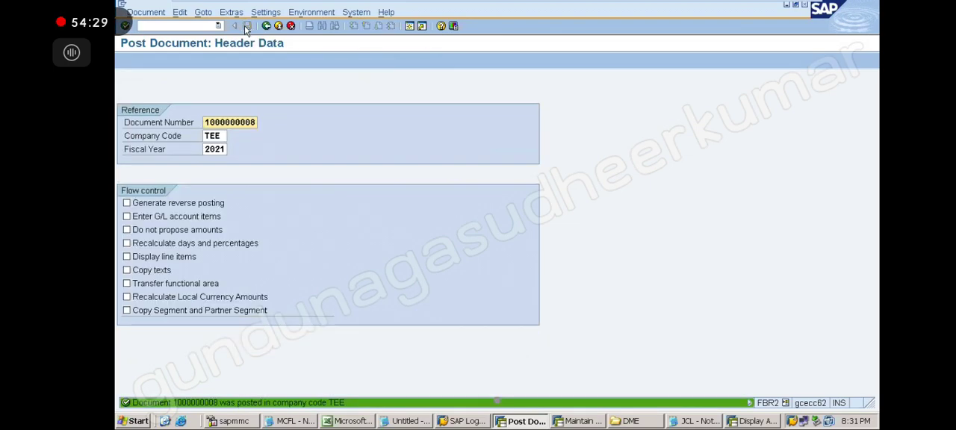
Check the posting message's details and display the newly posted document in transaction FB03.
left_click(253, 403)
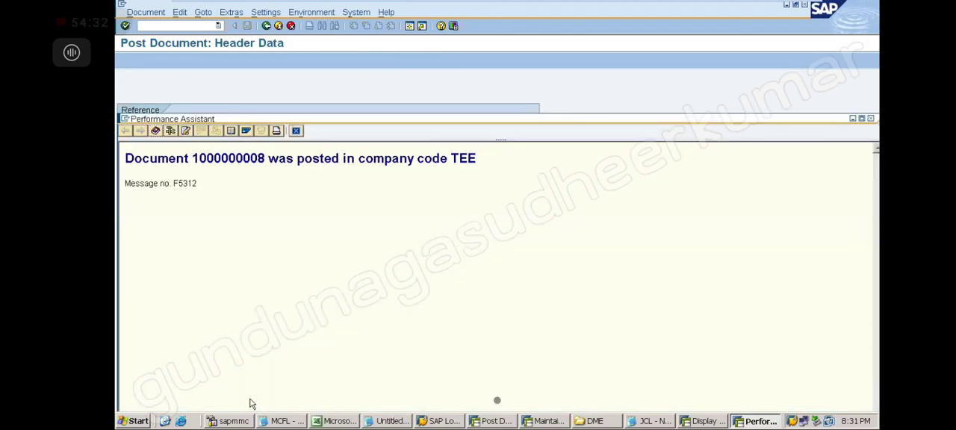
left_click(872, 120)
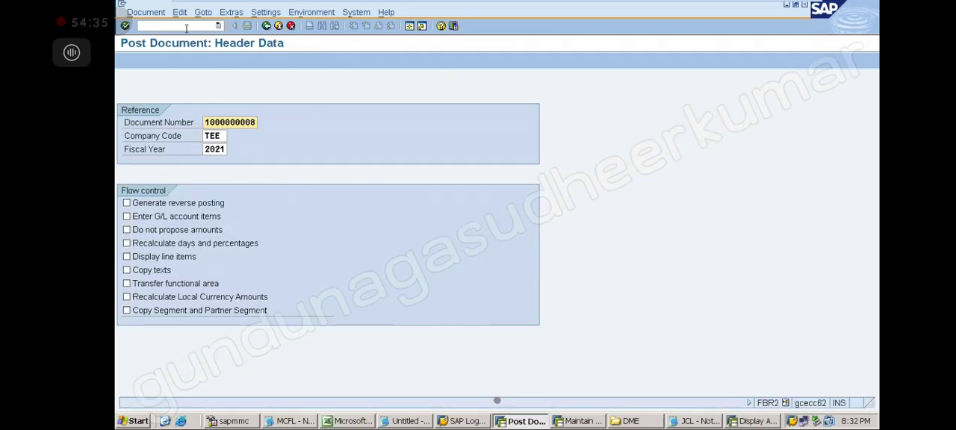
left_click(186, 28)
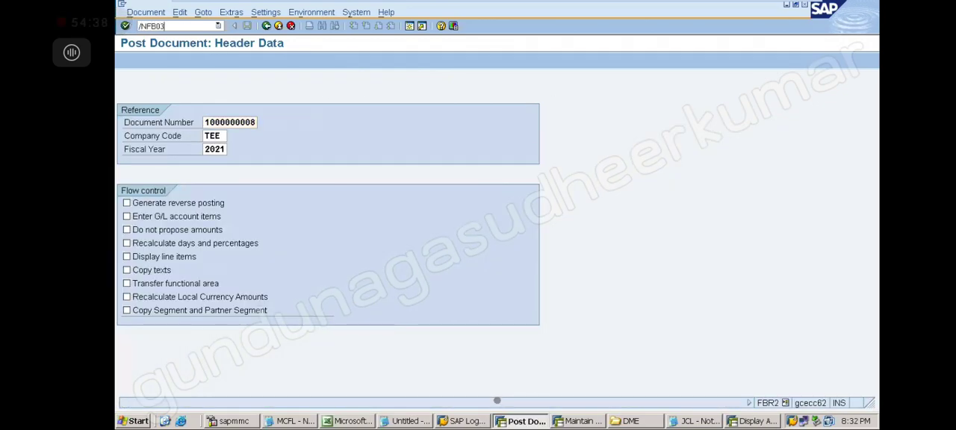
type("/NFB03")
key("Return")
key("Return")
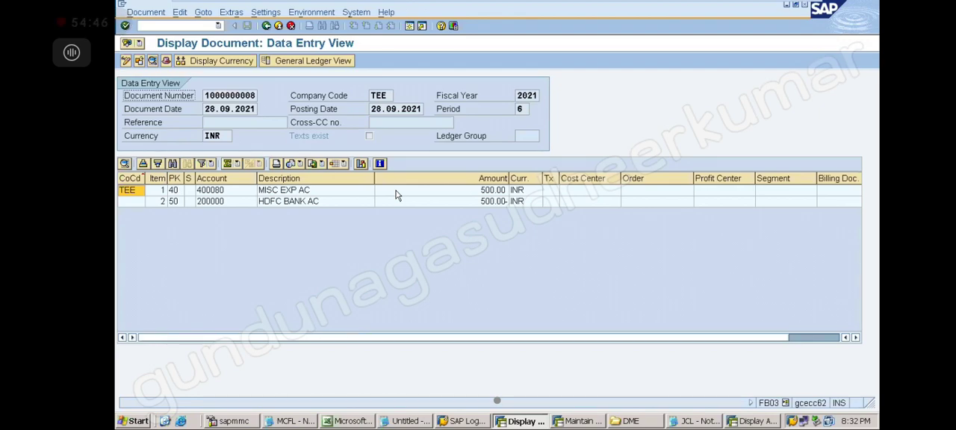
In transaction FBR2, post a document with reference to sample document 1002 in company code TEE, fiscal year 2021.
left_click(188, 27)
key("Return")
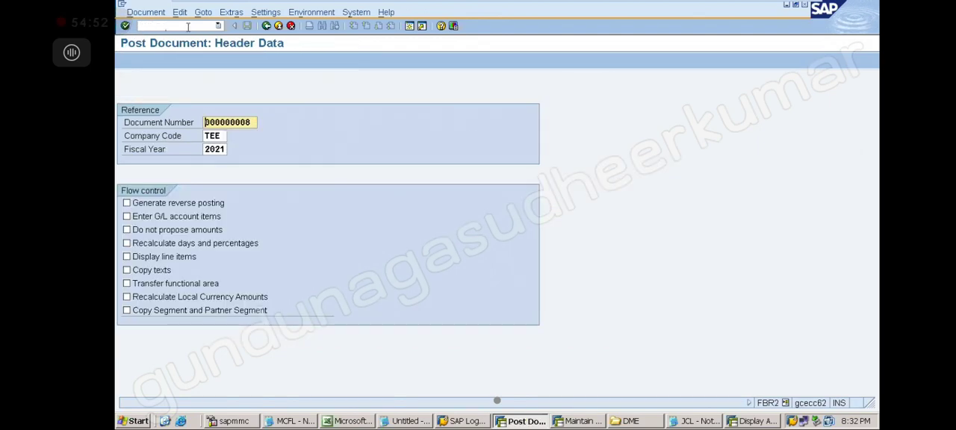
key("Delete")
type("1002")
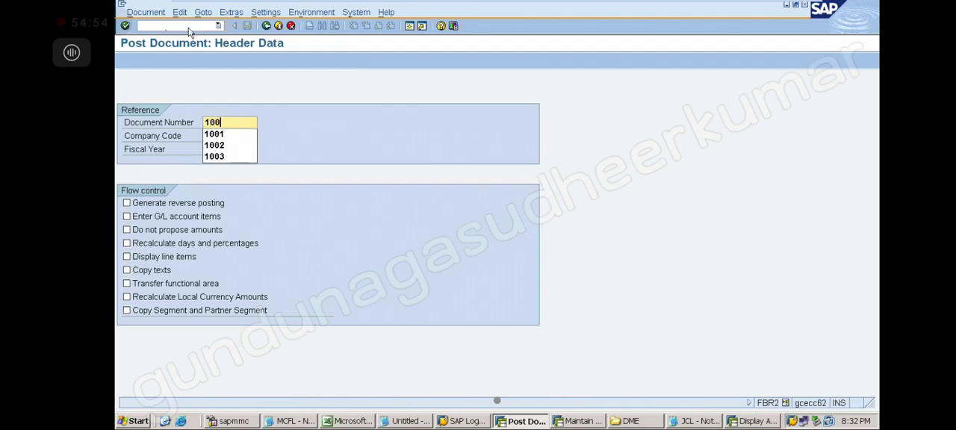
key("Return")
key("Return")
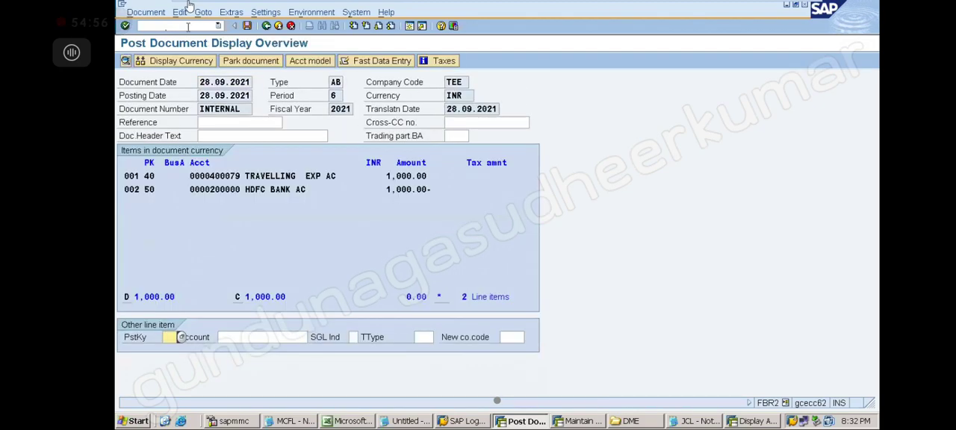
left_click(246, 25)
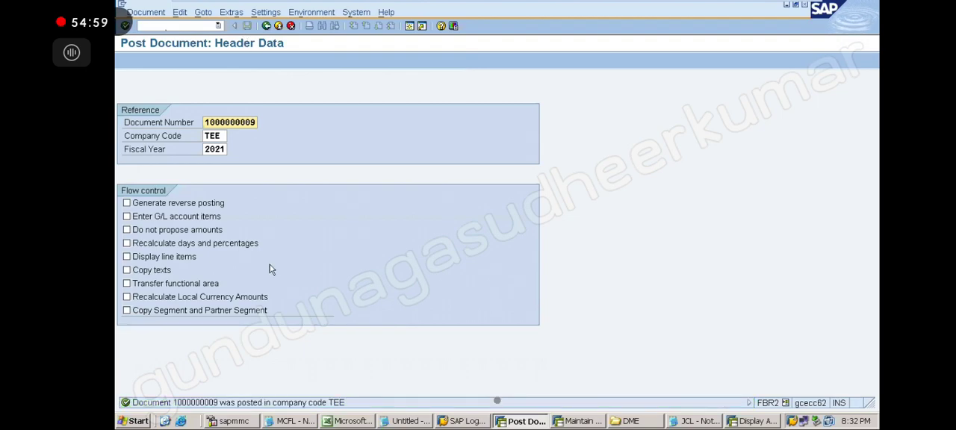
Check the message details for the travelling expense posting and display that document in transaction FB03.
double_click(301, 404)
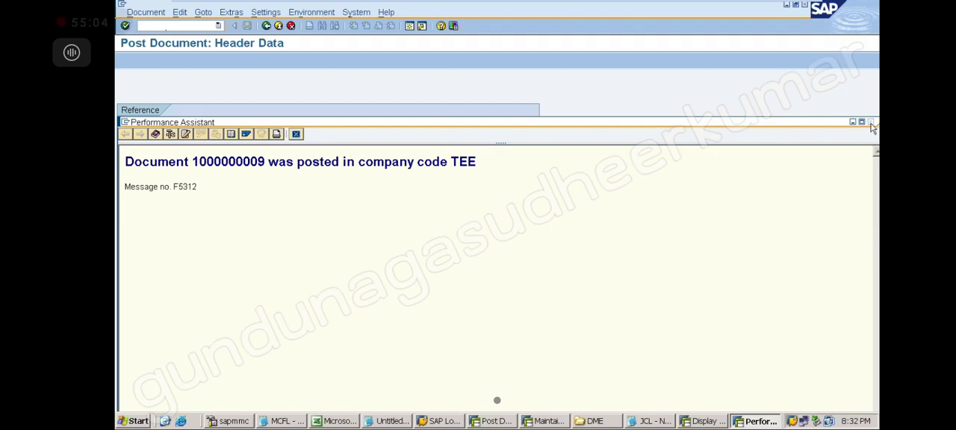
left_click(871, 122)
left_click(218, 26)
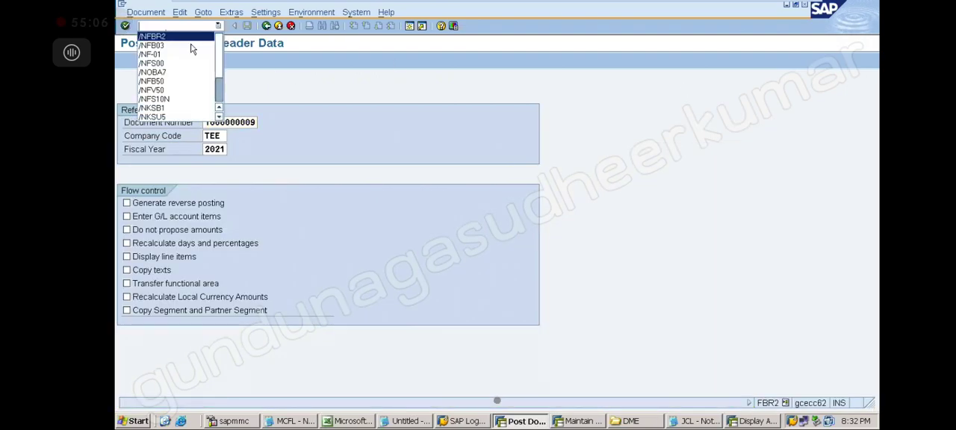
left_click(192, 45)
key("Return")
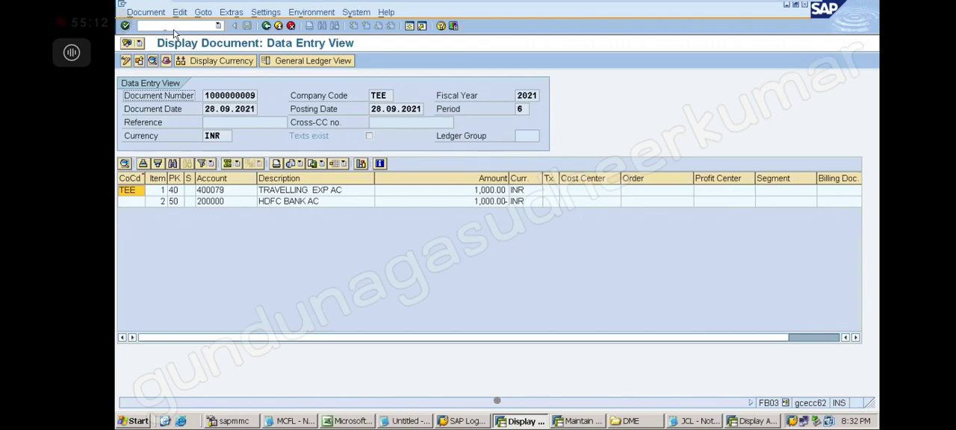
Reopen transaction FBR2, enter sample document 1001 as the reference and enable Do not propose amounts.
left_click(164, 27)
type("/NFBR2")
key("Return")
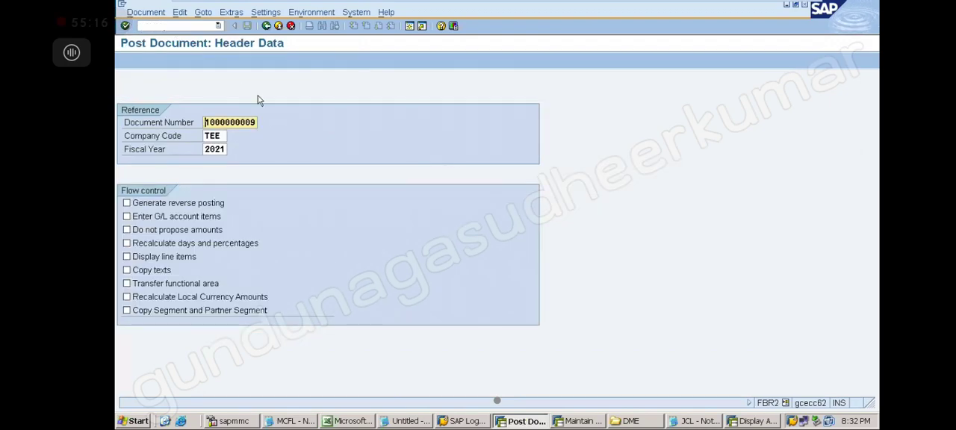
key("shift+End")
key("Delete")
type("1001")
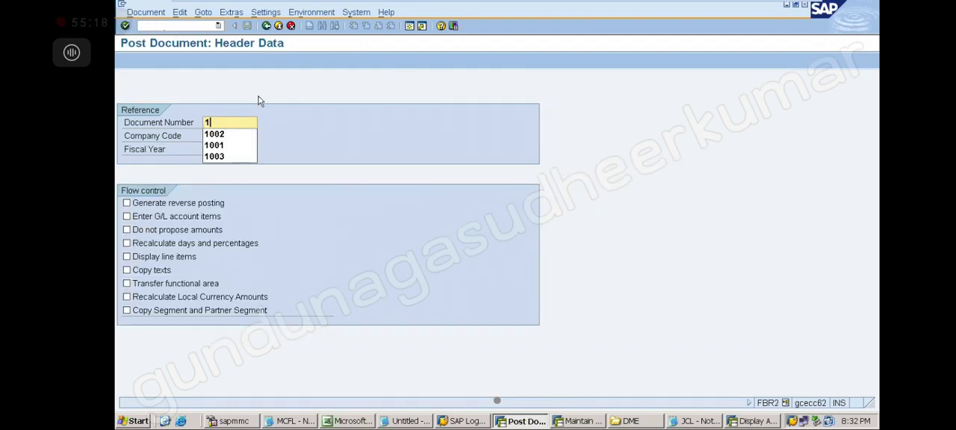
left_click(128, 231)
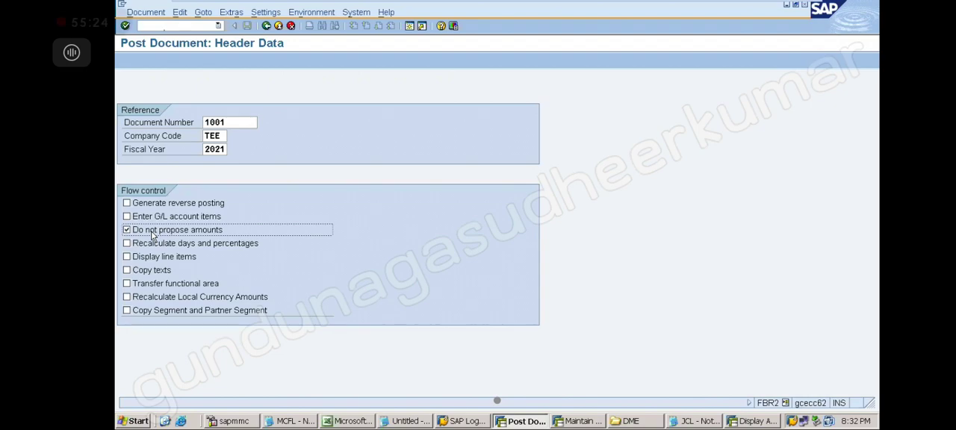
Debit 700 INR to the miscellaneous expense account, credit the balancing amount (*) to the HDFC bank account, and post the document.
key("Return")
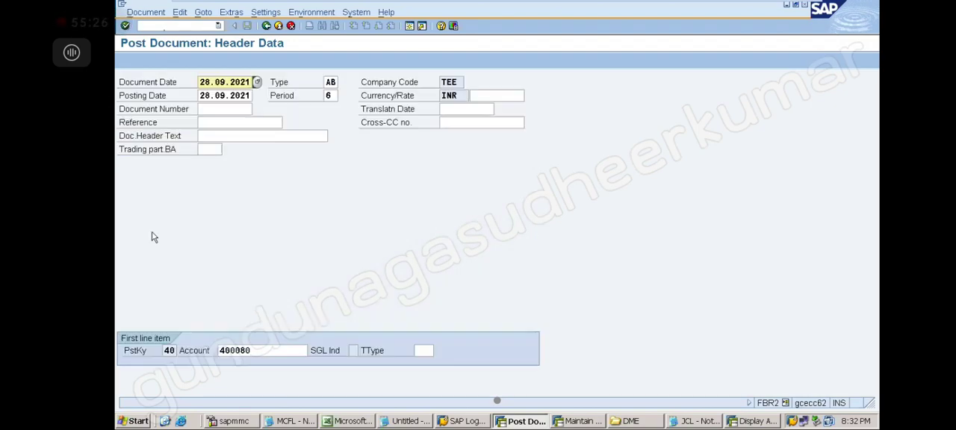
key("Return")
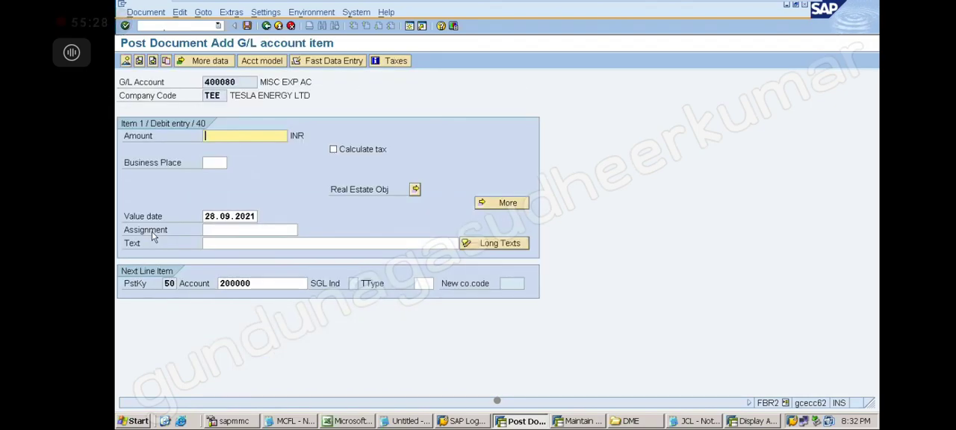
type("700")
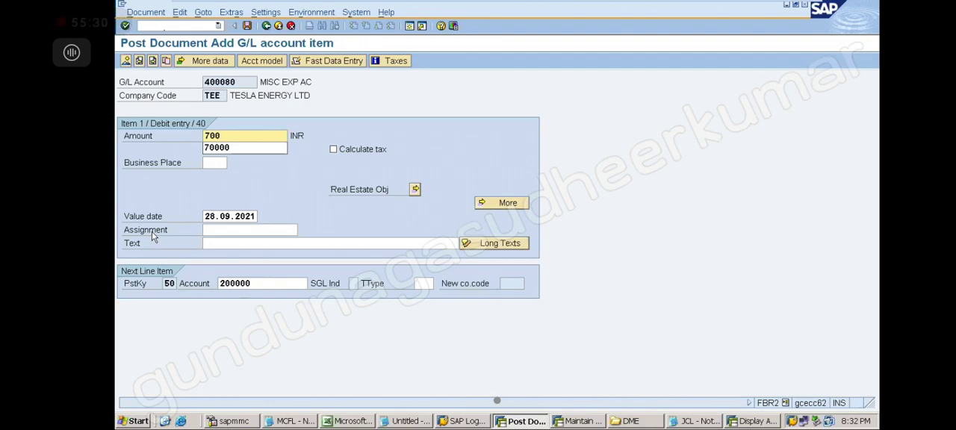
key("Return")
type("*")
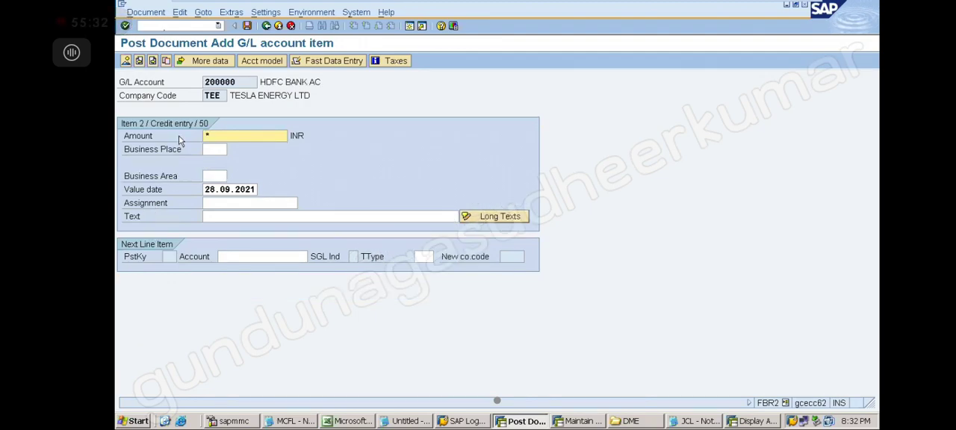
left_click(247, 26)
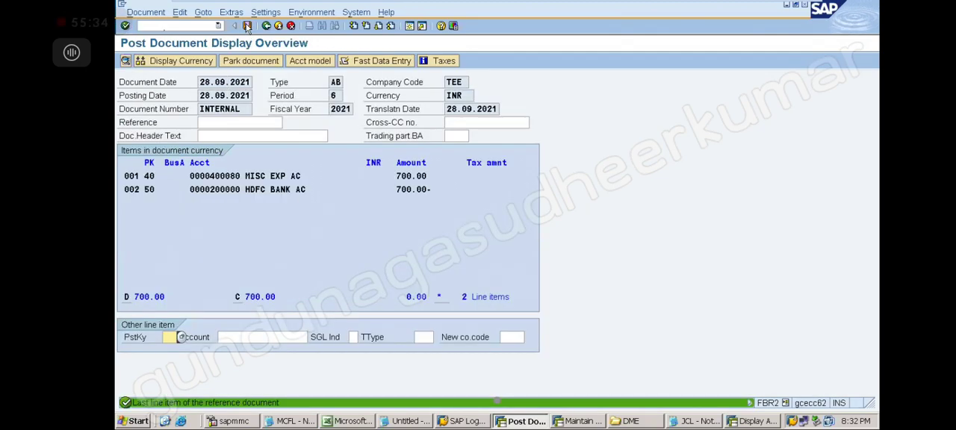
left_click(247, 27)
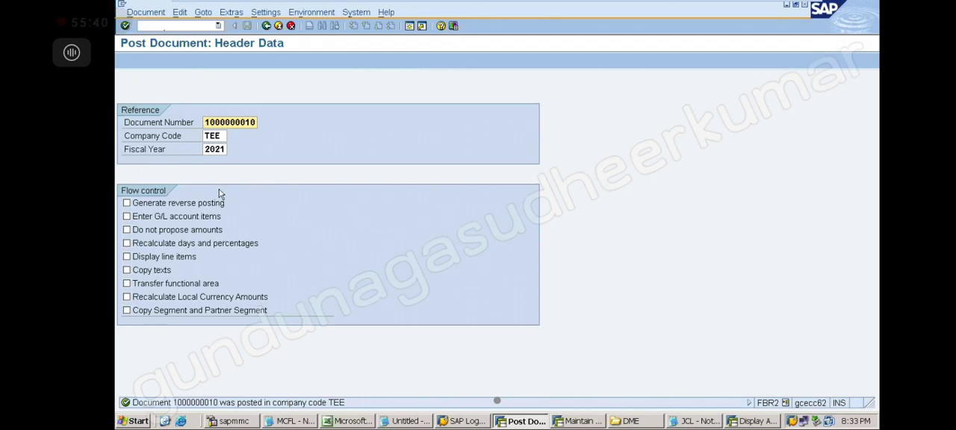
Display the newly posted miscellaneous expense document in transaction FB03.
left_click(165, 26)
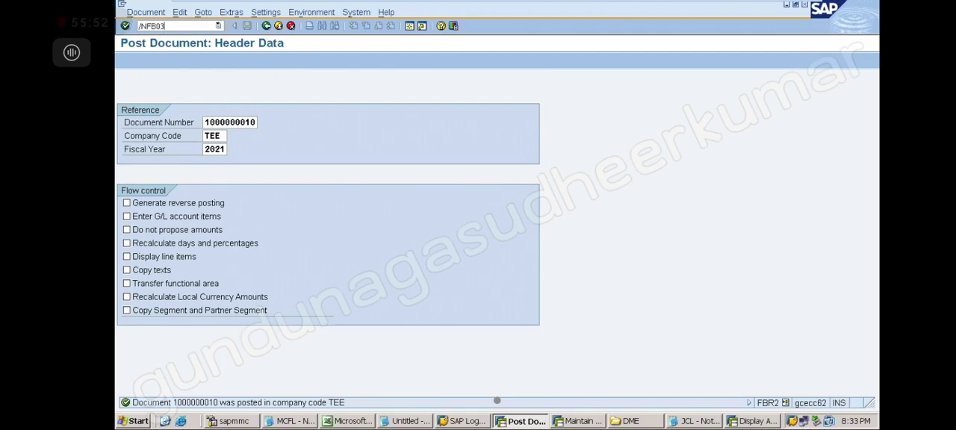
key("Return")
key("Return")
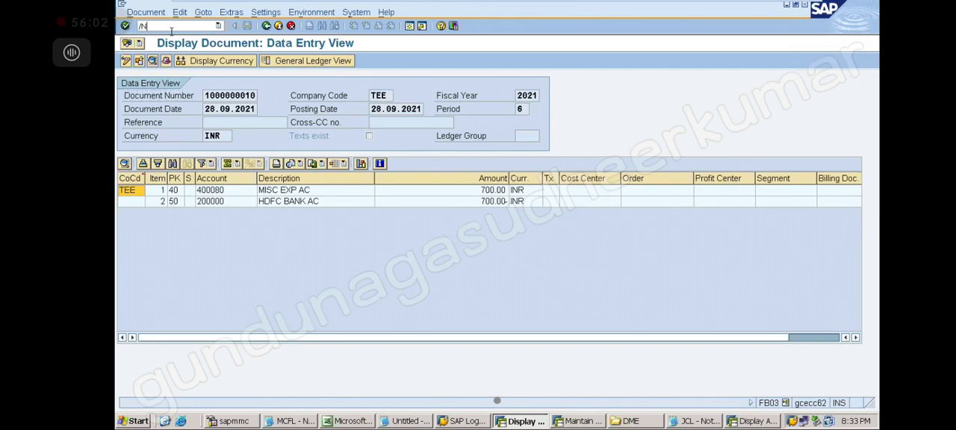
Return to transaction FBR2, reference sample document 1002 with Do not propose amounts enabled, and continue to the first line item.
key("Return")
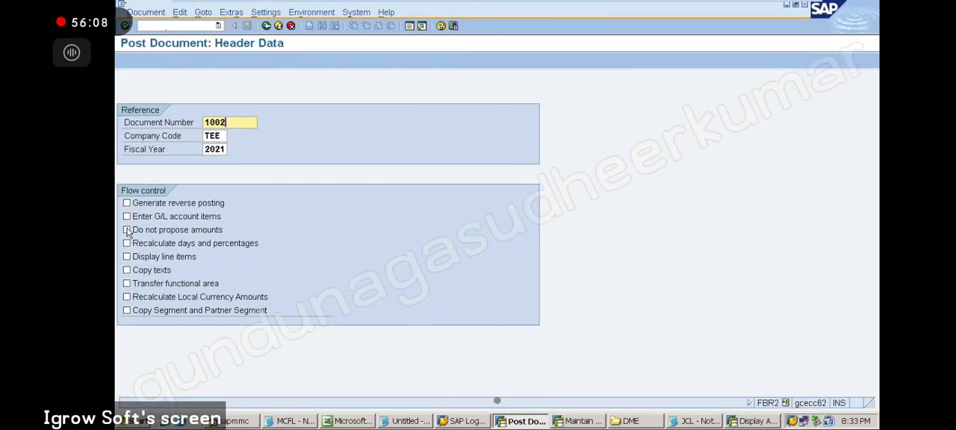
left_click(127, 230)
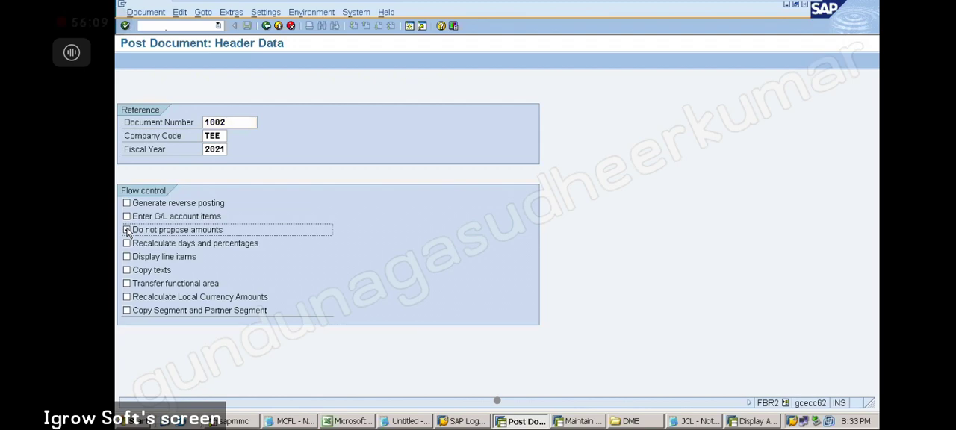
key("Return")
key("Return")
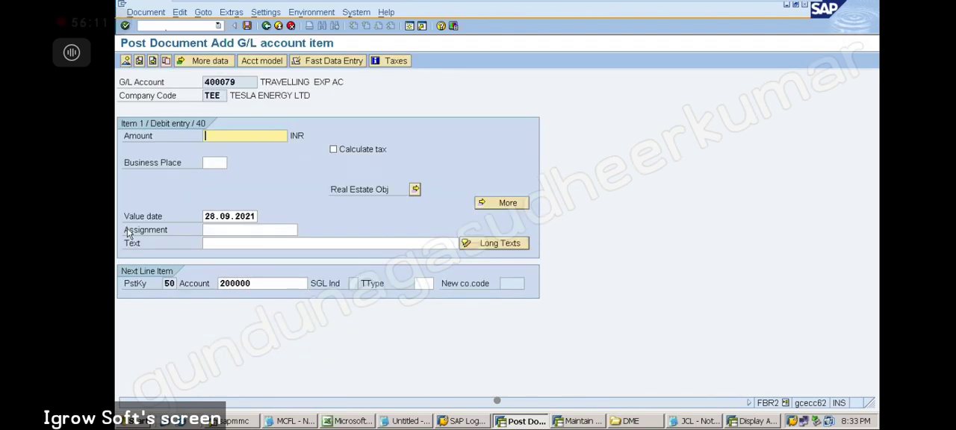
Debit 1500 INR to the travelling expense account, credit the balancing amount (*) to the HDFC bank account, and post the document.
type("1500")
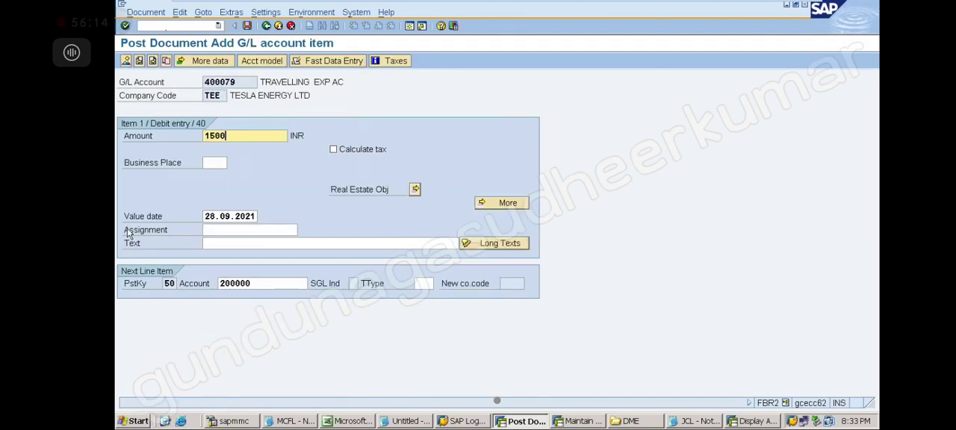
key("Return")
type("*")
key("Return")
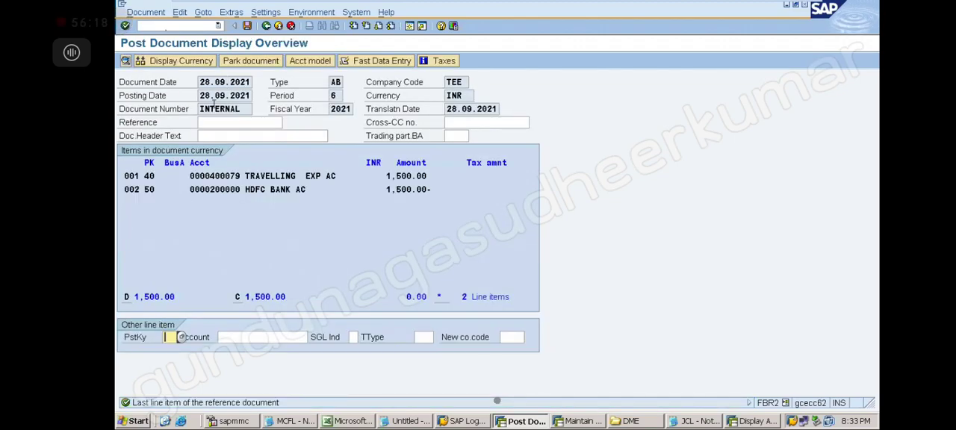
left_click(247, 26)
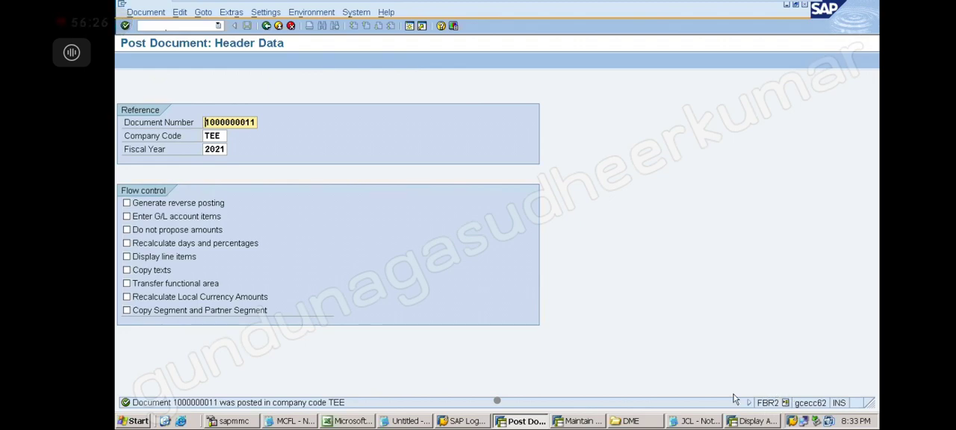
Restart transaction FBR2 with a fresh reference entry screen.
left_click(188, 26)
type("/NFBR2")
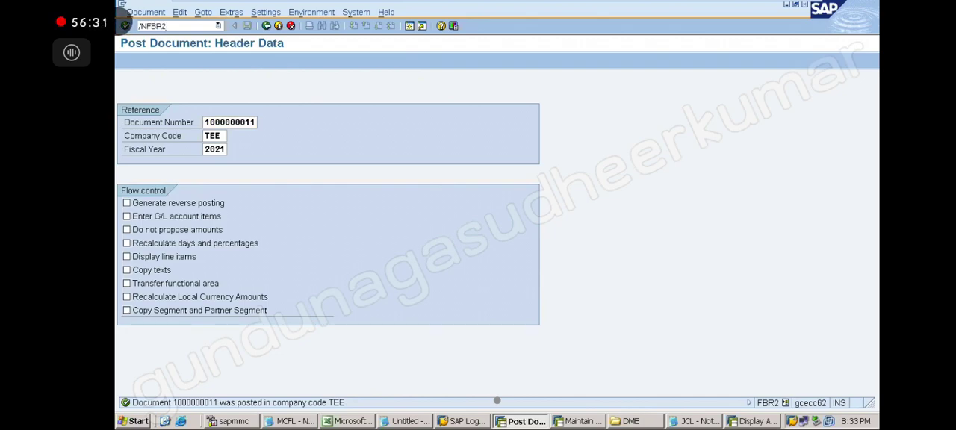
key("Return")
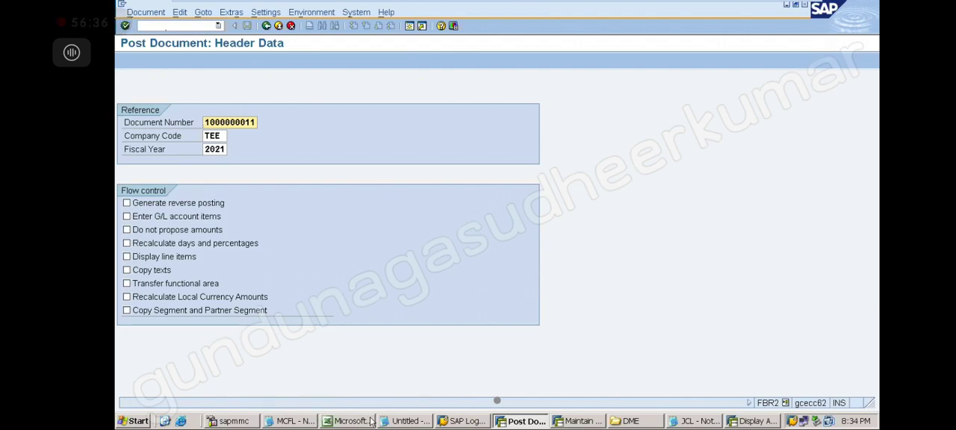
Switch to the Notepad notes and review the reference document section, highlighting the line about posting using the sample.
left_click(406, 423)
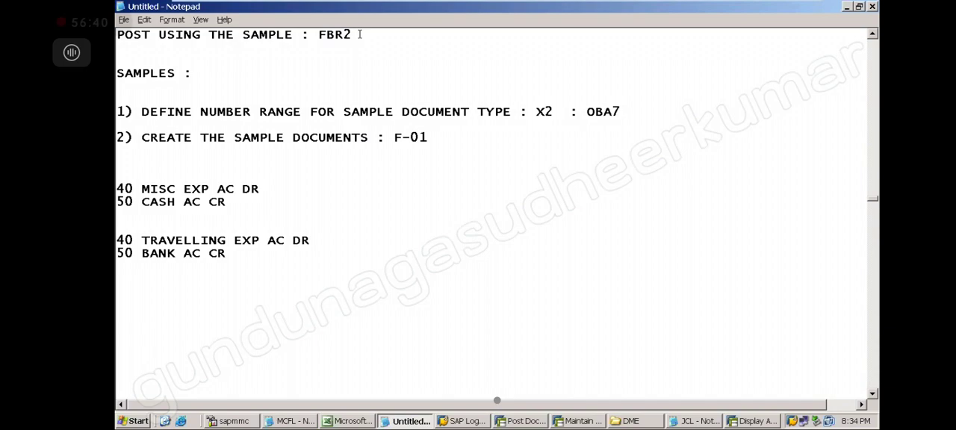
left_click_drag(360, 35, 228, 19)
left_click(483, 189)
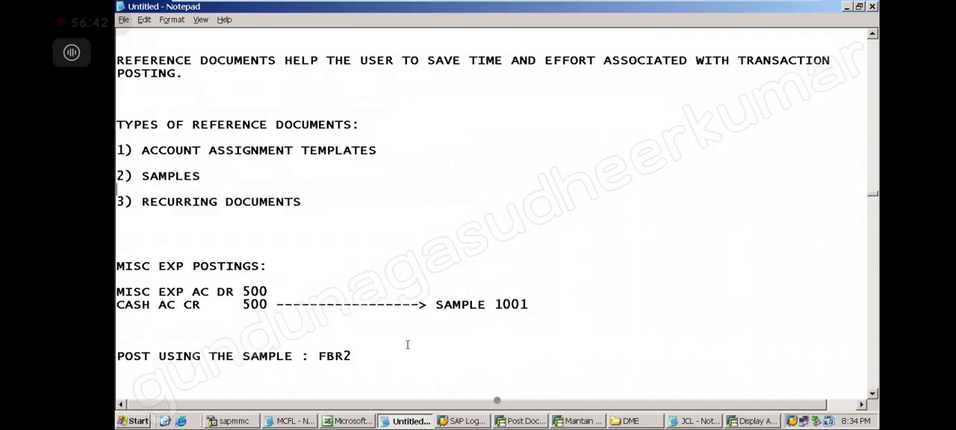
left_click_drag(353, 356, 117, 355)
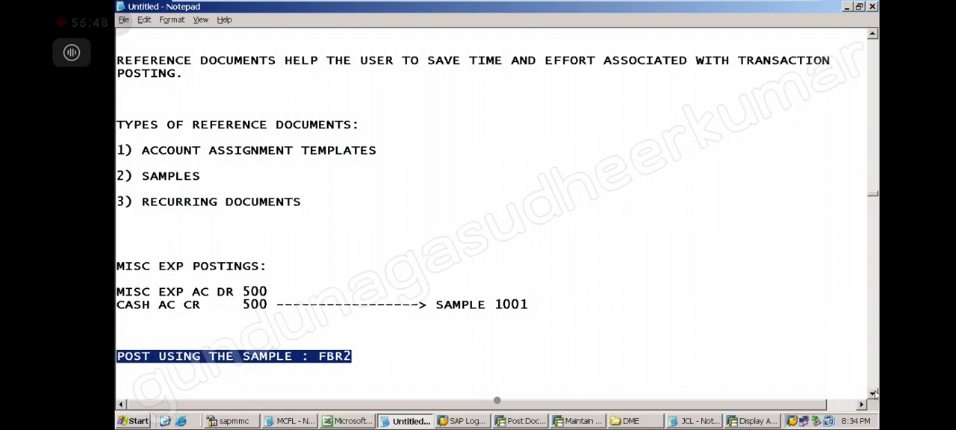
left_click_drag(873, 393, 874, 393)
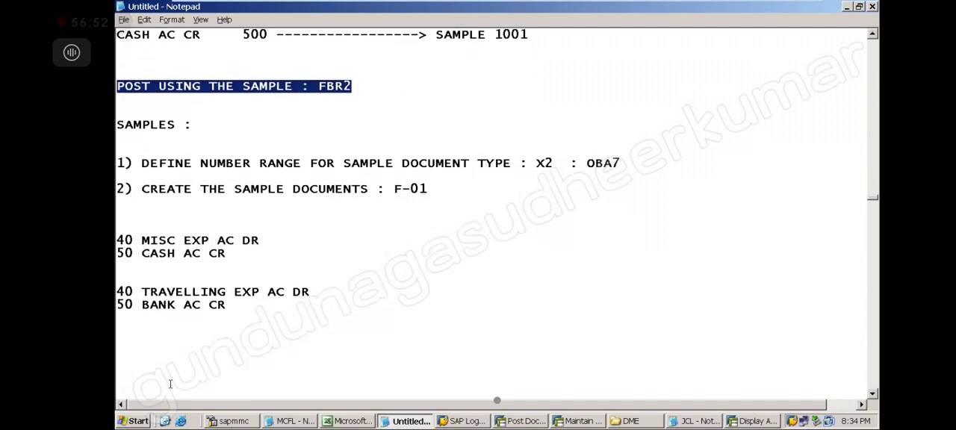
left_click(137, 340)
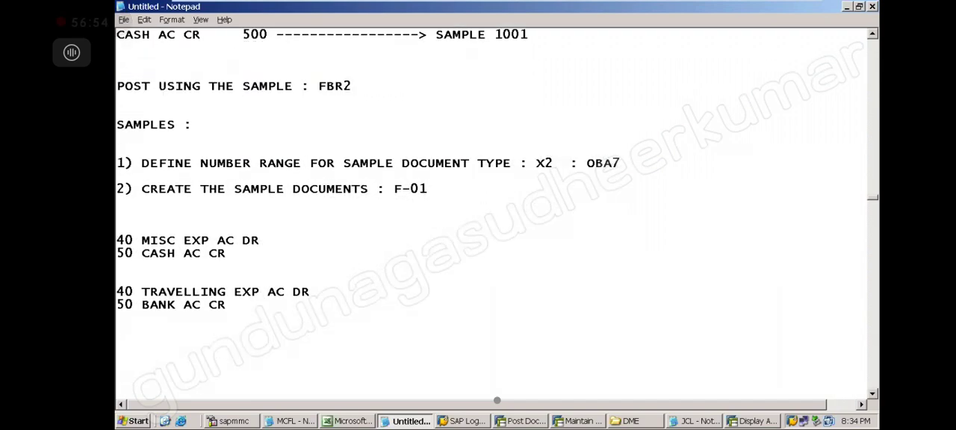
type("Sample document")
key("BackSpace")
key("BackSpace")
key("BackSpace")
key("BackSpace")
key("BackSpace")
key("BackSpace")
key("BackSpace")
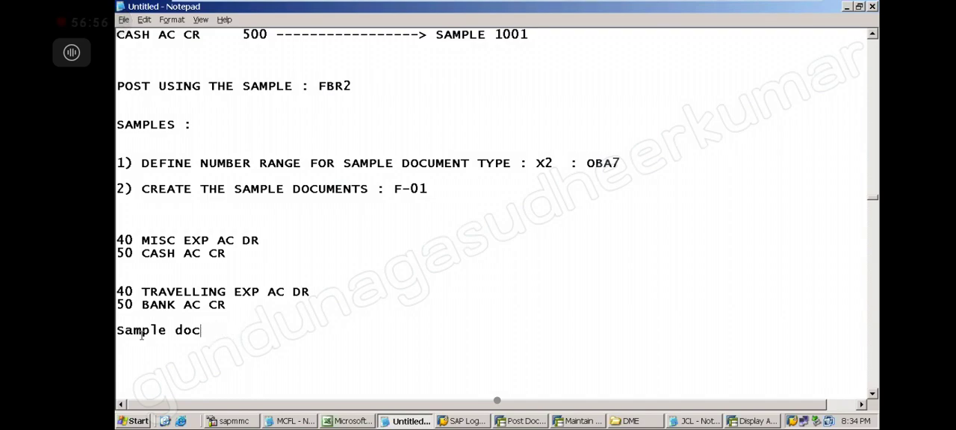
key("BackSpace")
key("BackSpace")
key("BackSpace")
key("BackSpace")
key("BackSpace")
key("BackSpace")
key("BackSpace")
key("BackSpace")
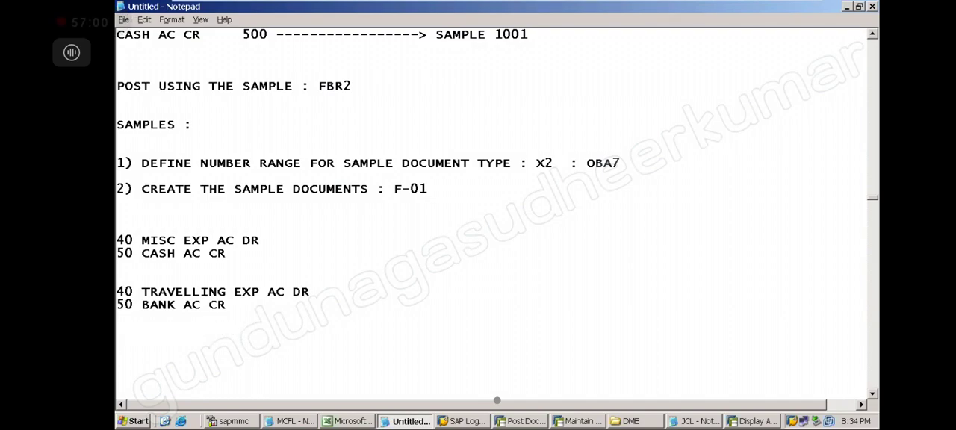
Add the line "TO POST USING THE SAMPLE - FBR2" below the travelling expense entry in the notes.
type("TO POST USI")
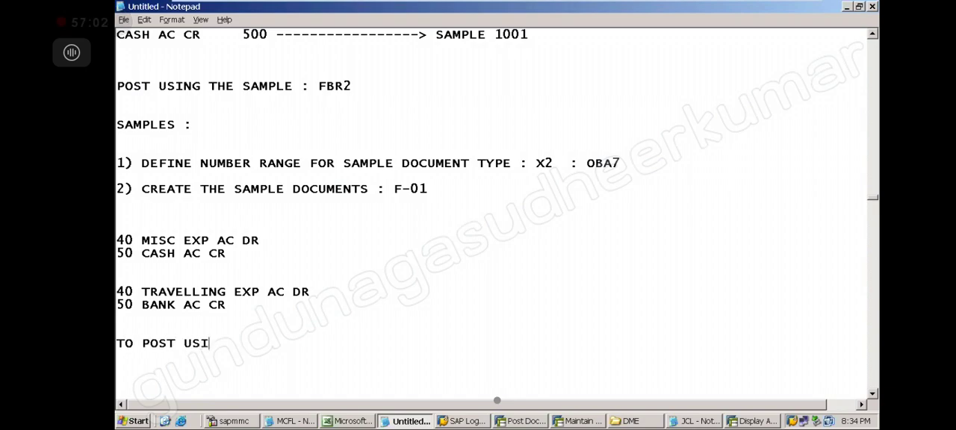
type("NG THE SAM")
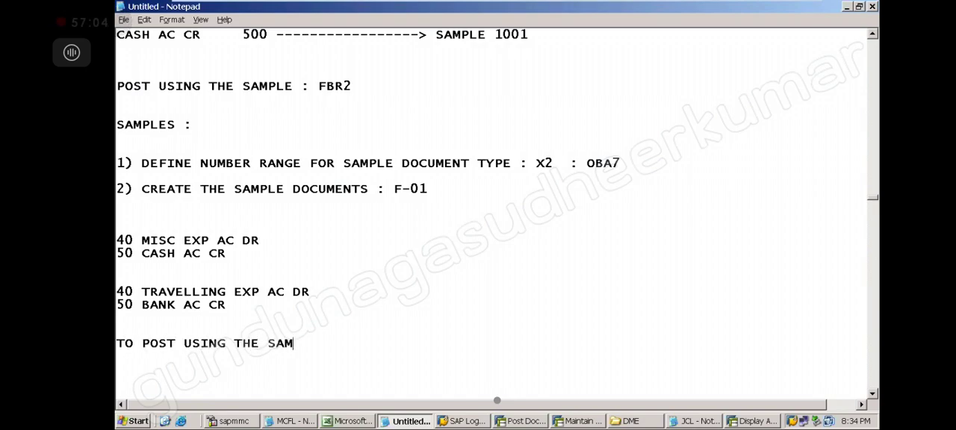
type("PLE - FBR2")
key("Return")
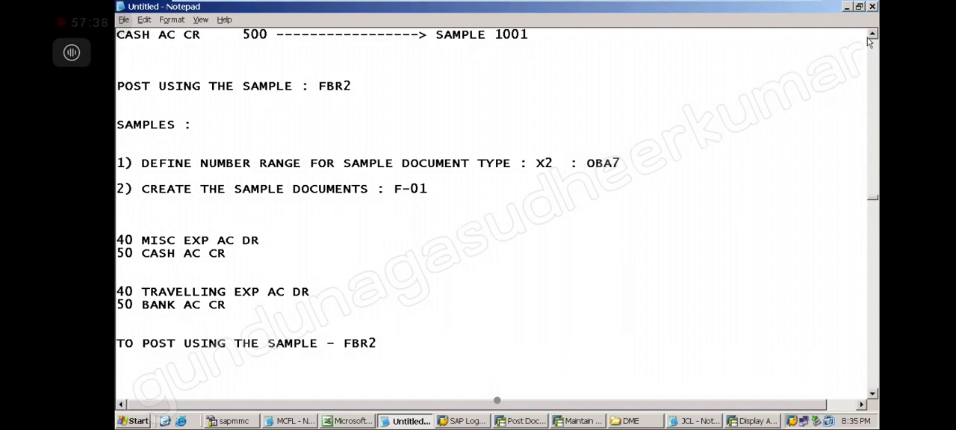
scroll(874, 37, "up", 4)
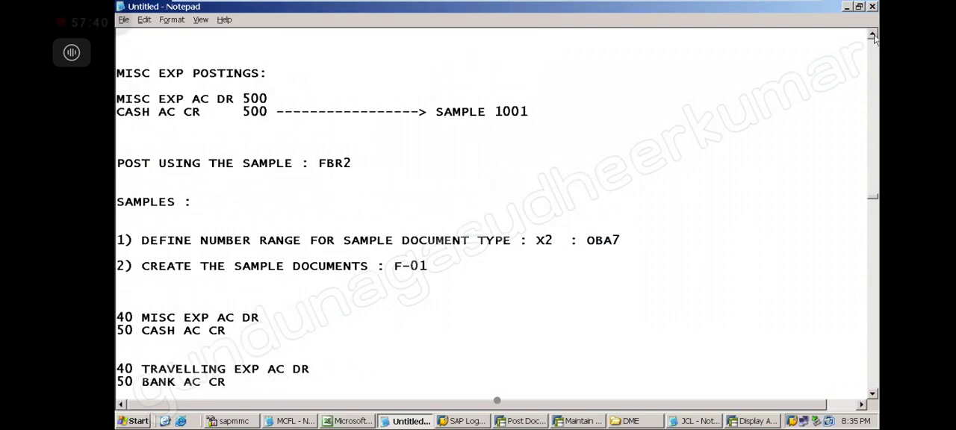
scroll(873, 36, "up", 1)
mouse_move(792, 14)
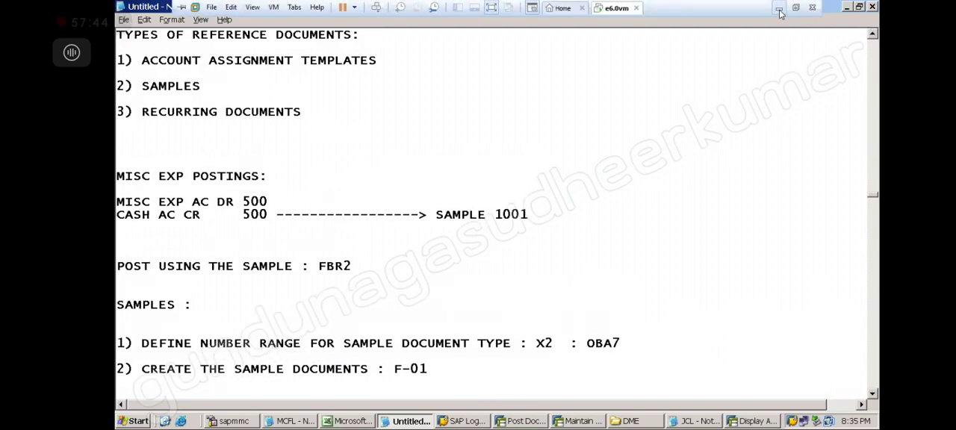